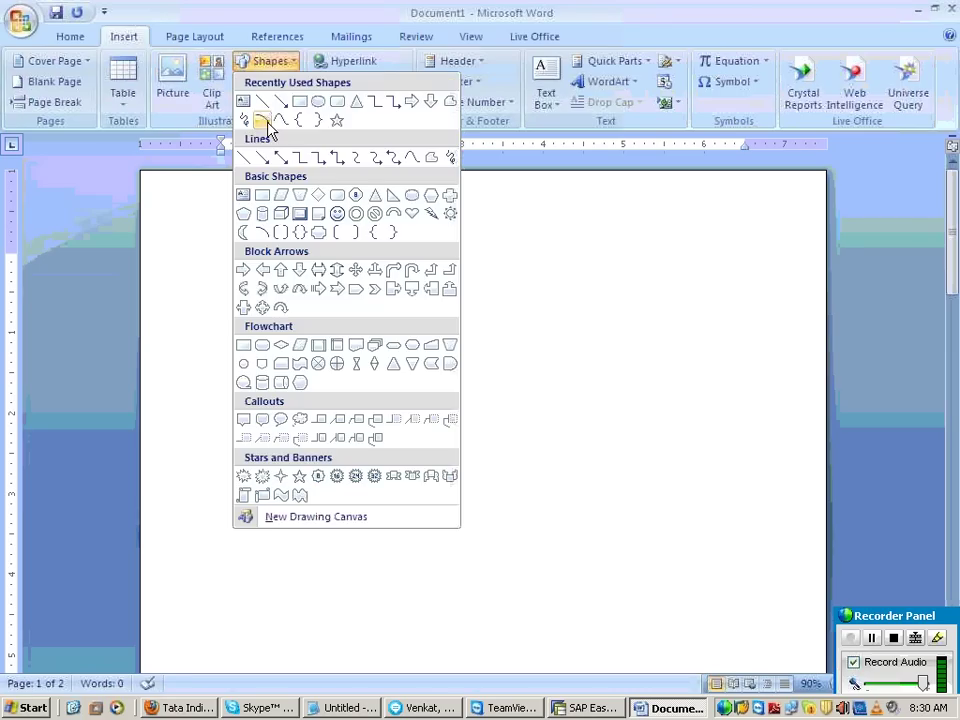
Draw a horizontal line about 6.63" long across the page, with the label SAP R/3 below it and BI above it
left_click(250, 100)
mouse_move(199, 545)
left_mouse_down()
mouse_move(641, 510)
mouse_move(733, 547)
left_mouse_up()
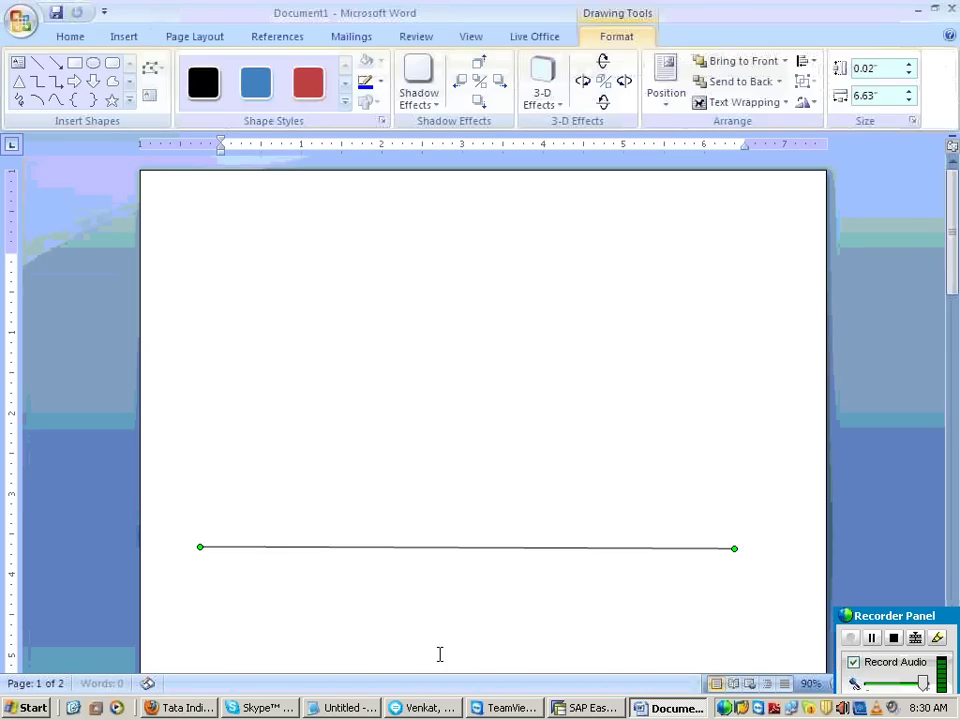
left_click(320, 601)
type("SAP")
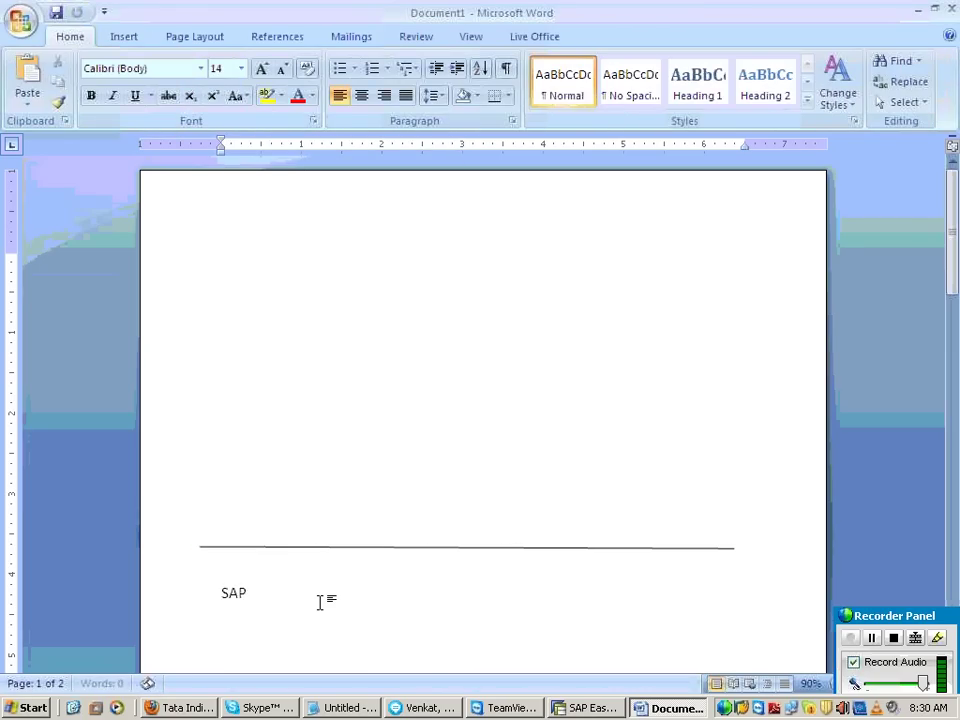
type(" R/3")
left_click(253, 510)
type("BI")
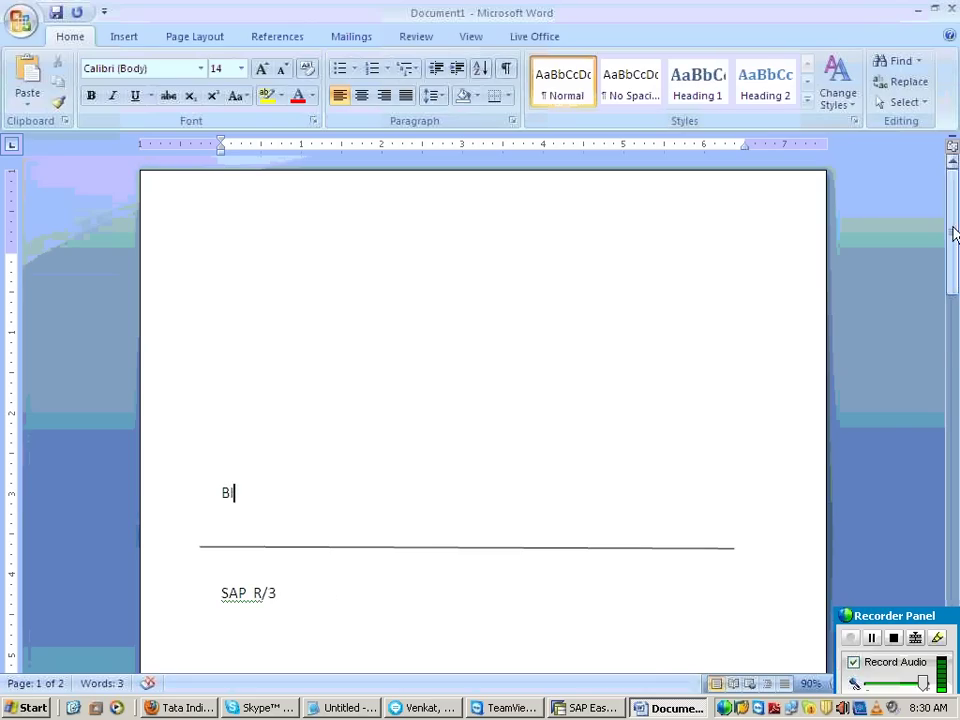
Insert several blank lines above the BI label to shift the diagram further down the page
left_click_drag(951, 171, 937, 303)
left_click(356, 221)
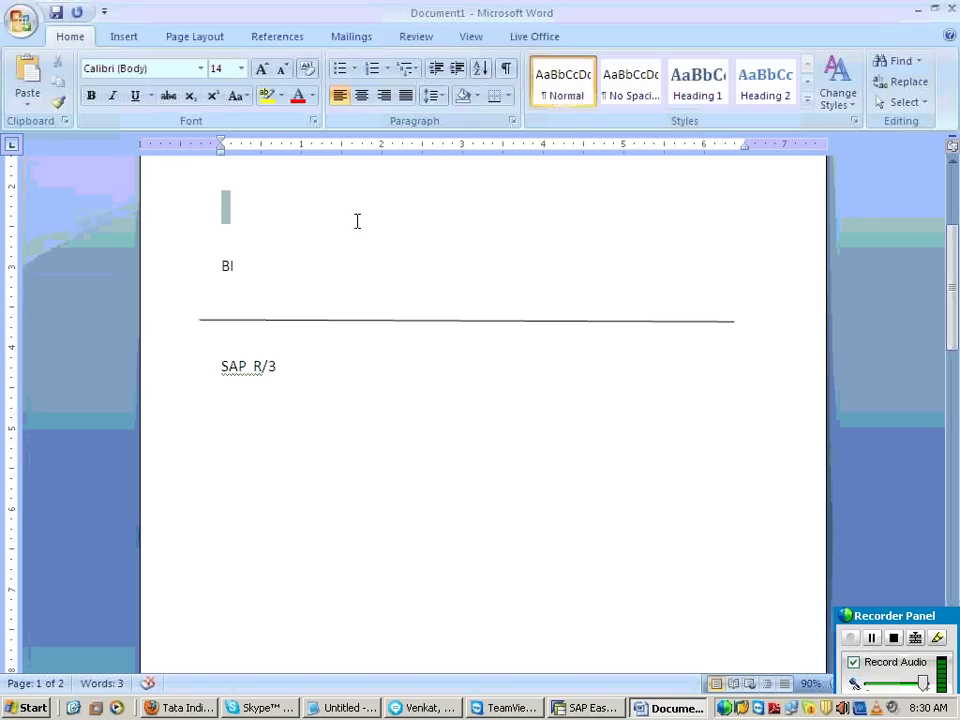
key("Return")
key("Return")
key("Return")
key("Return")
key("Return")
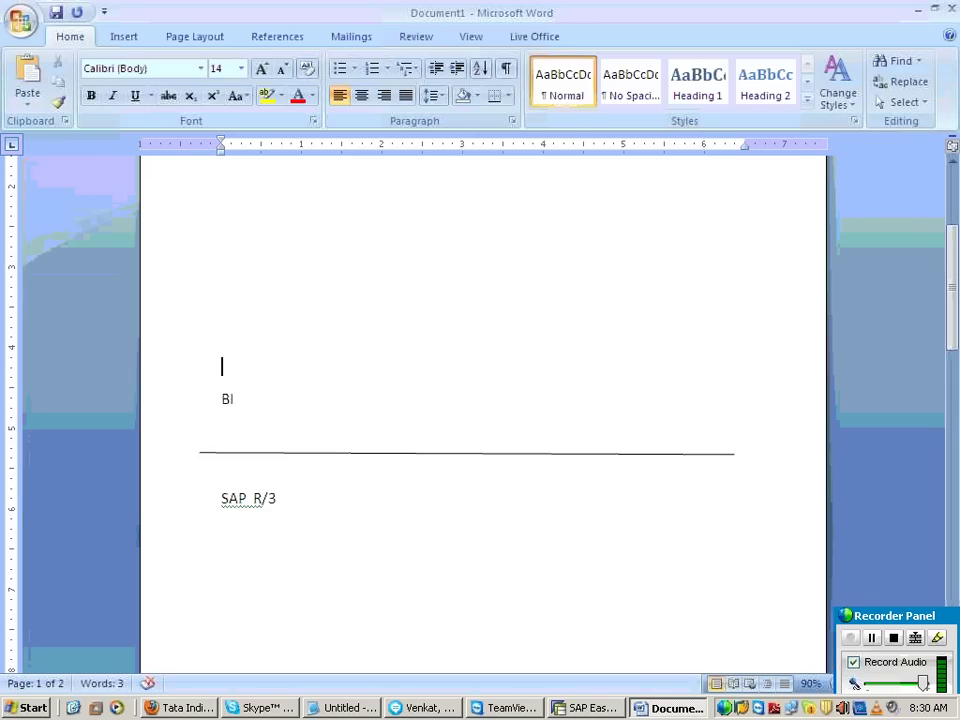
Draw a rectangle about 1.02" high and 1.79" wide below the SAP R/3 label and add the text VBAK inside it
scroll(379, 300, "down", 5)
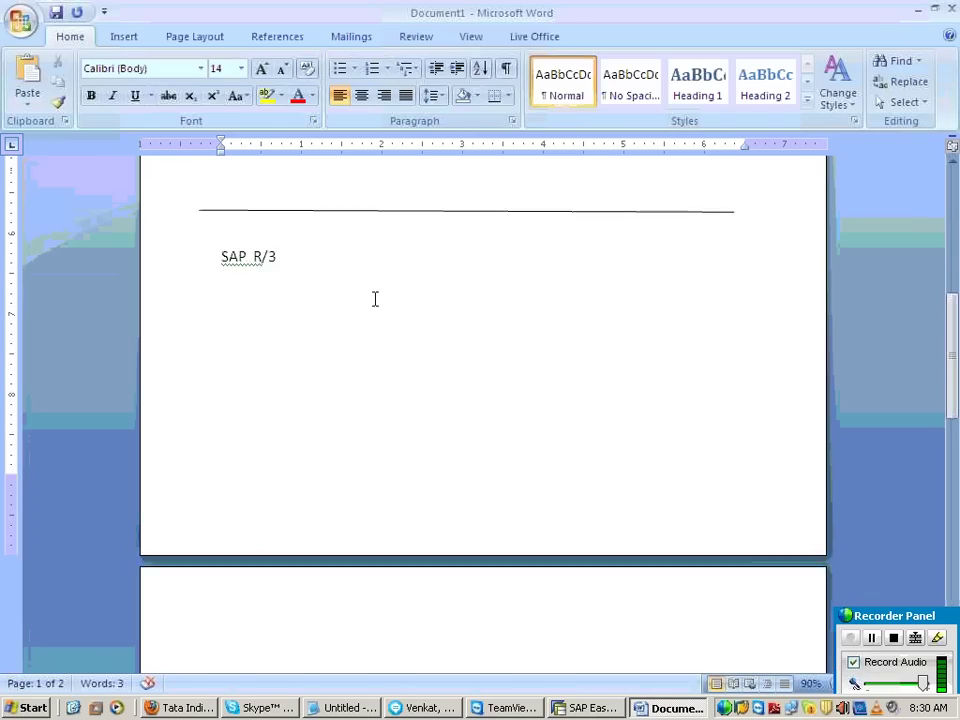
scroll(372, 285, "up", 2)
left_click(124, 37)
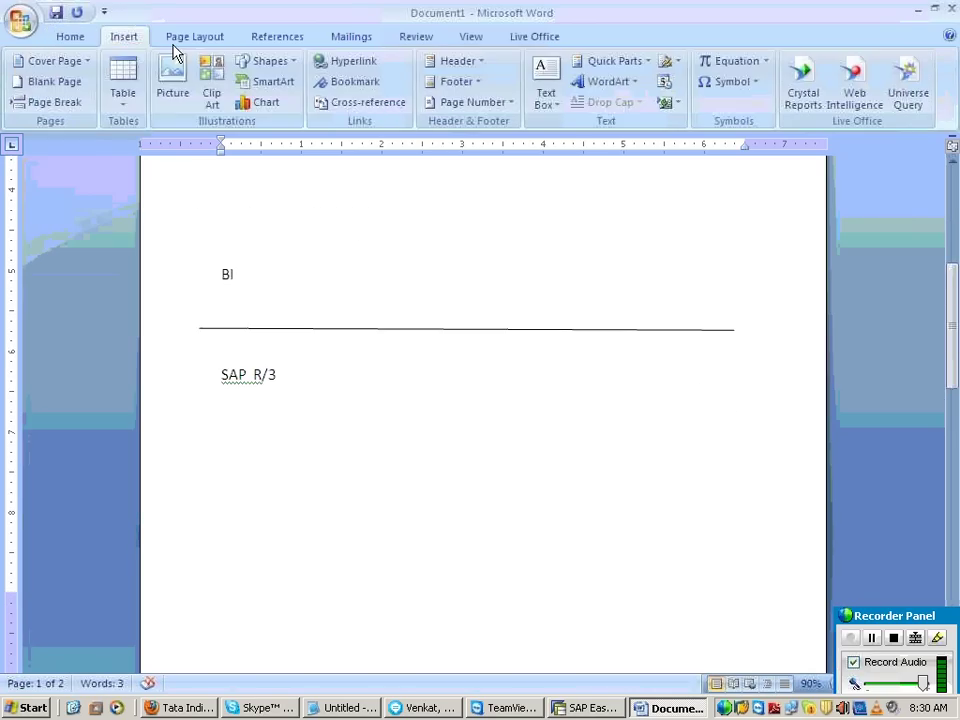
left_click(264, 61)
left_click(298, 102)
left_click_drag(364, 500, 507, 583)
right_click(430, 537)
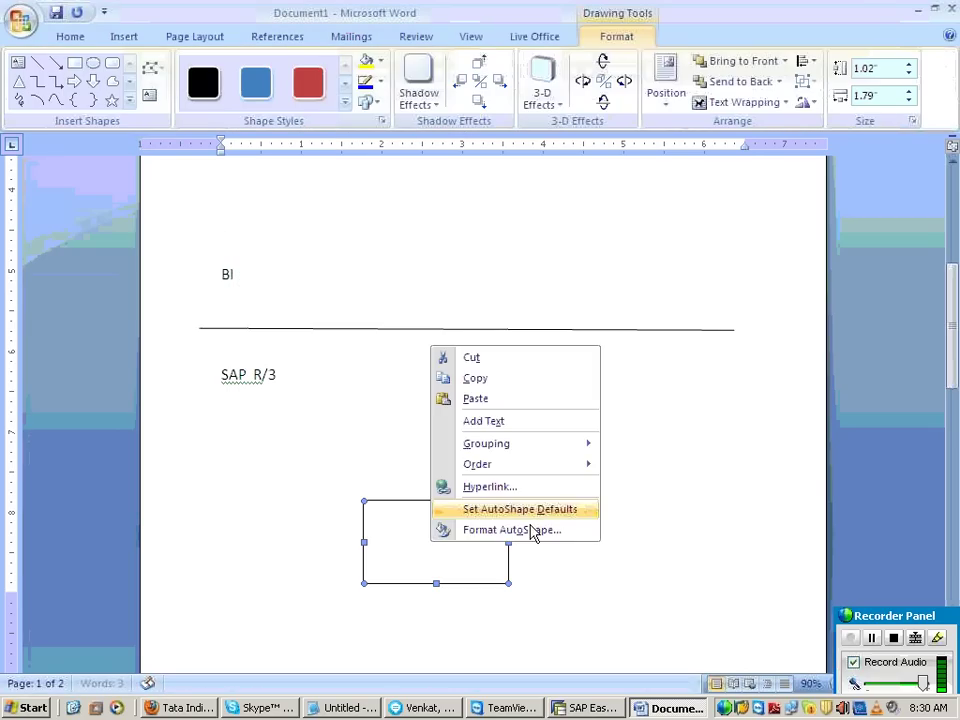
left_click(506, 422)
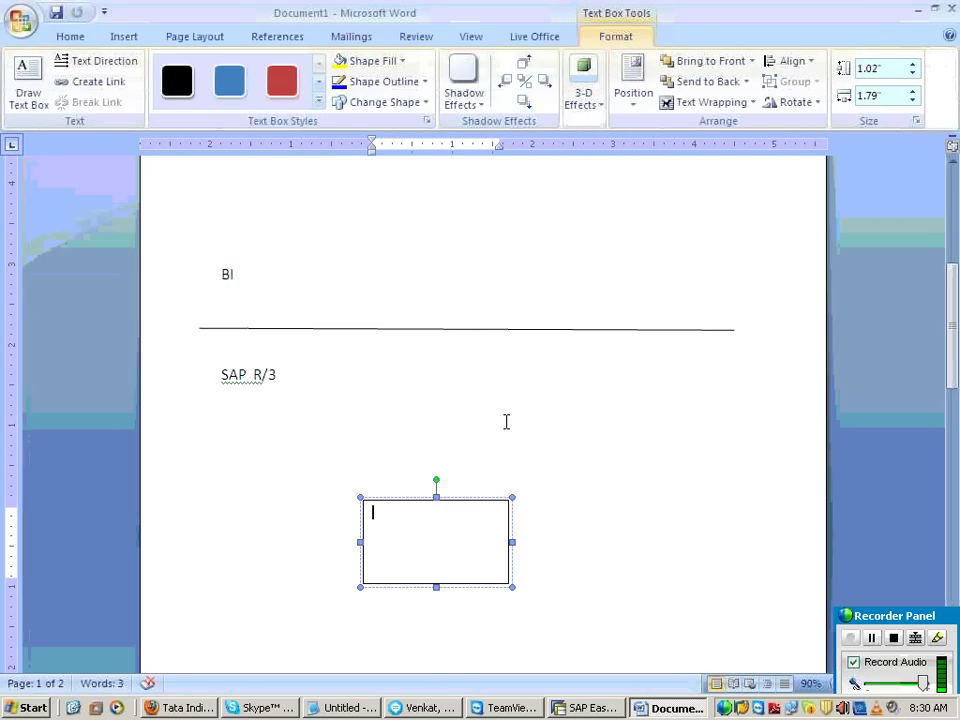
type("VBAK")
Set the VBAK text to font size 14 and add 100 after it in the box
left_click_drag(450, 531, 368, 516)
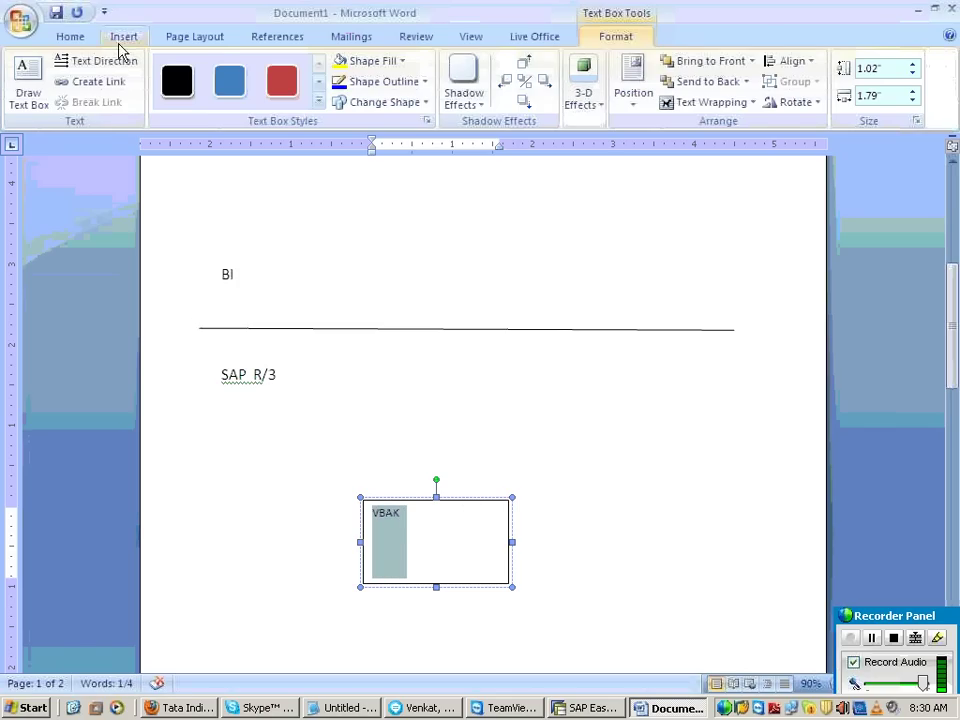
left_click(123, 36)
left_click(270, 61)
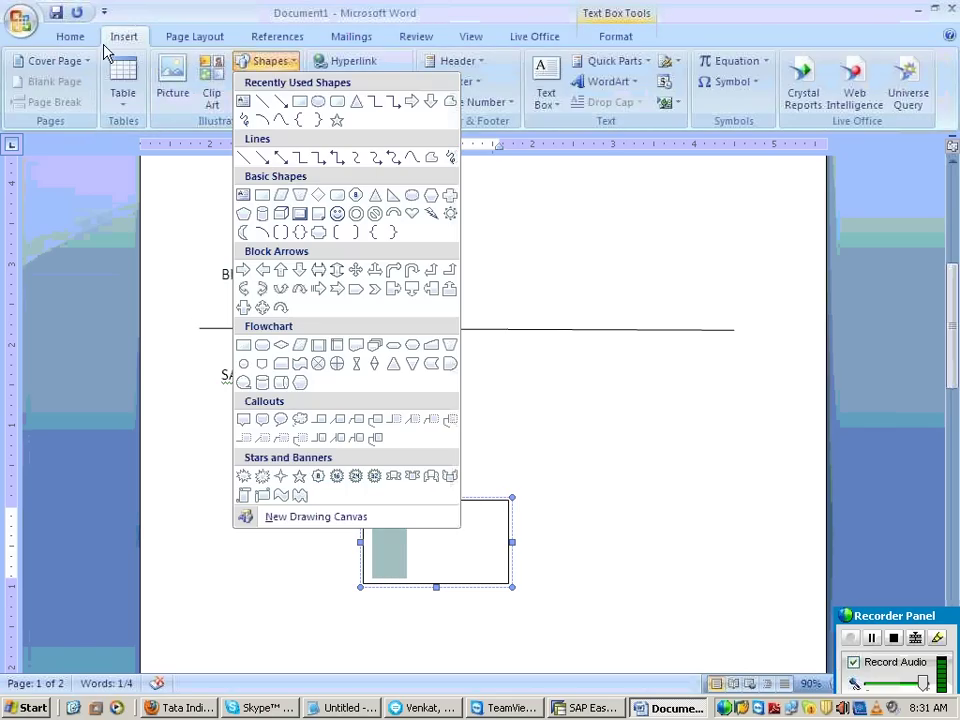
left_click(70, 36)
left_click(241, 68)
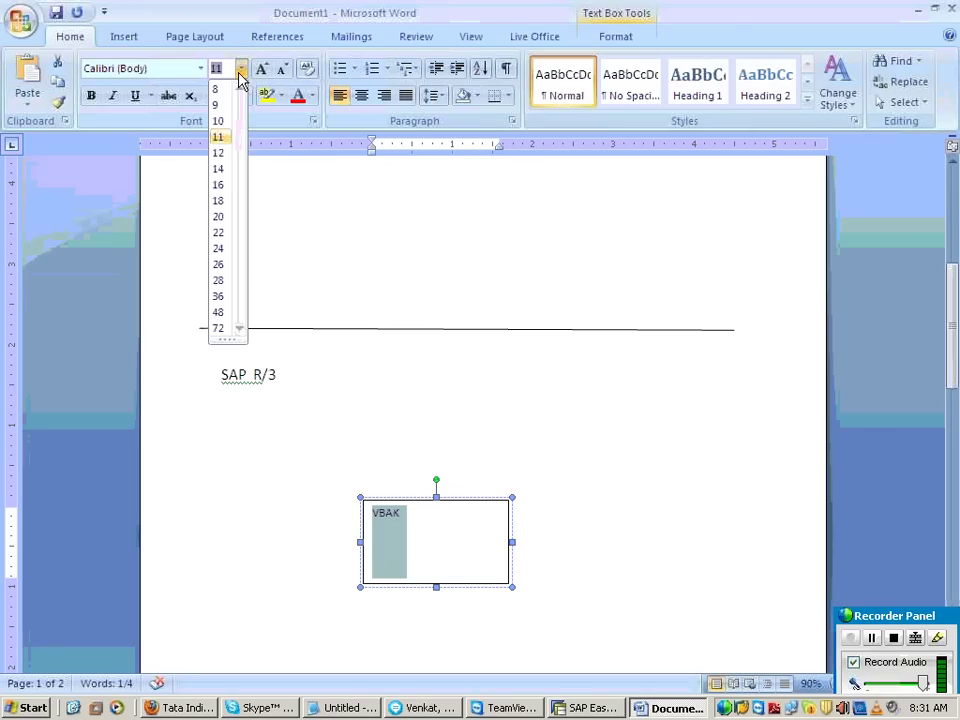
left_click(222, 170)
left_click(475, 510)
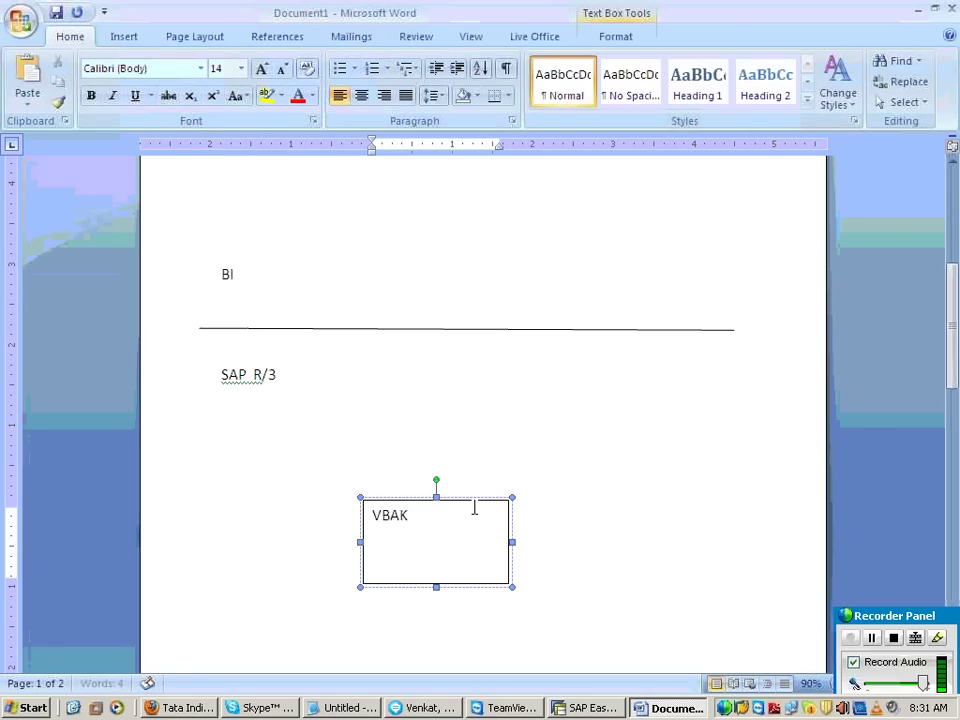
type("100")
left_click(380, 441)
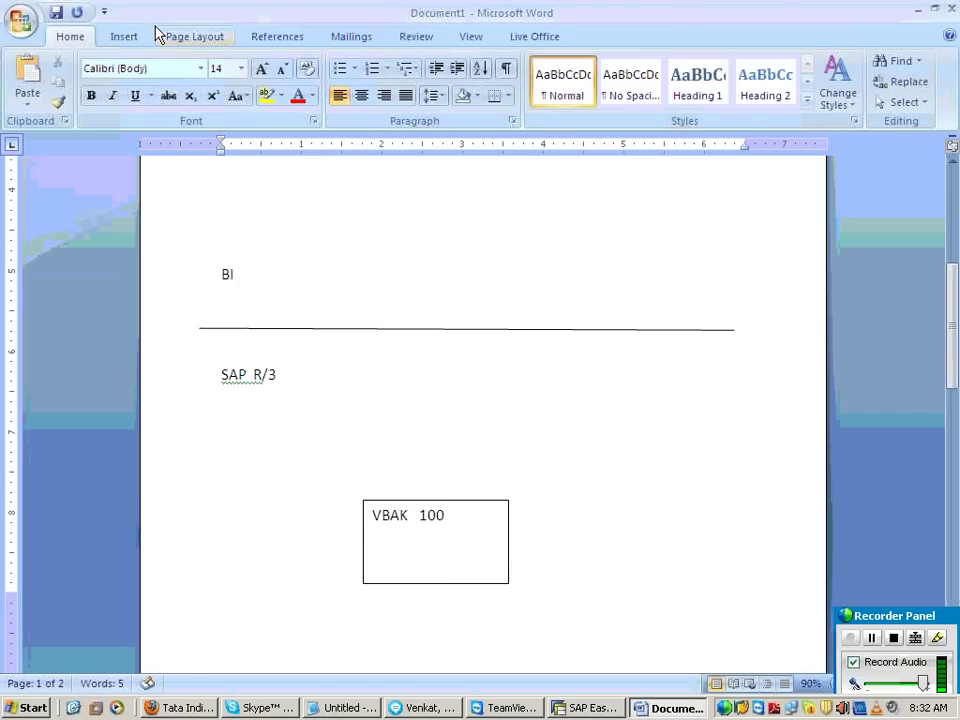
Draw a rectangle about 0.54" high and 2.55" wide above the VBAK box and add the text EXTRACT STRUCTURE inside it
left_click(124, 36)
left_click(272, 64)
left_click(300, 98)
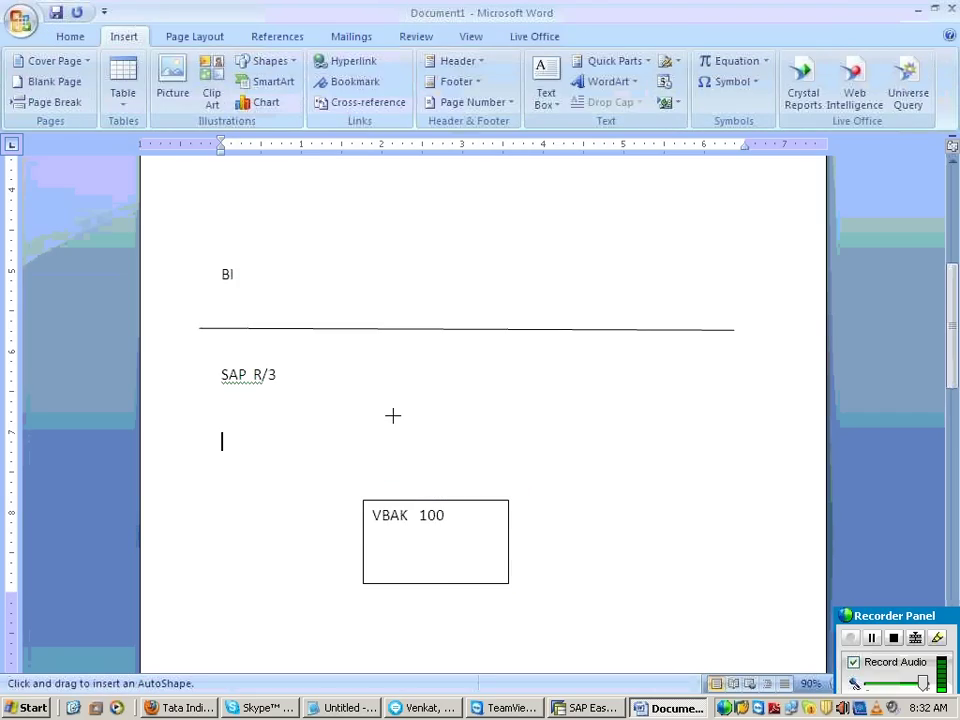
left_click_drag(355, 428, 560, 470)
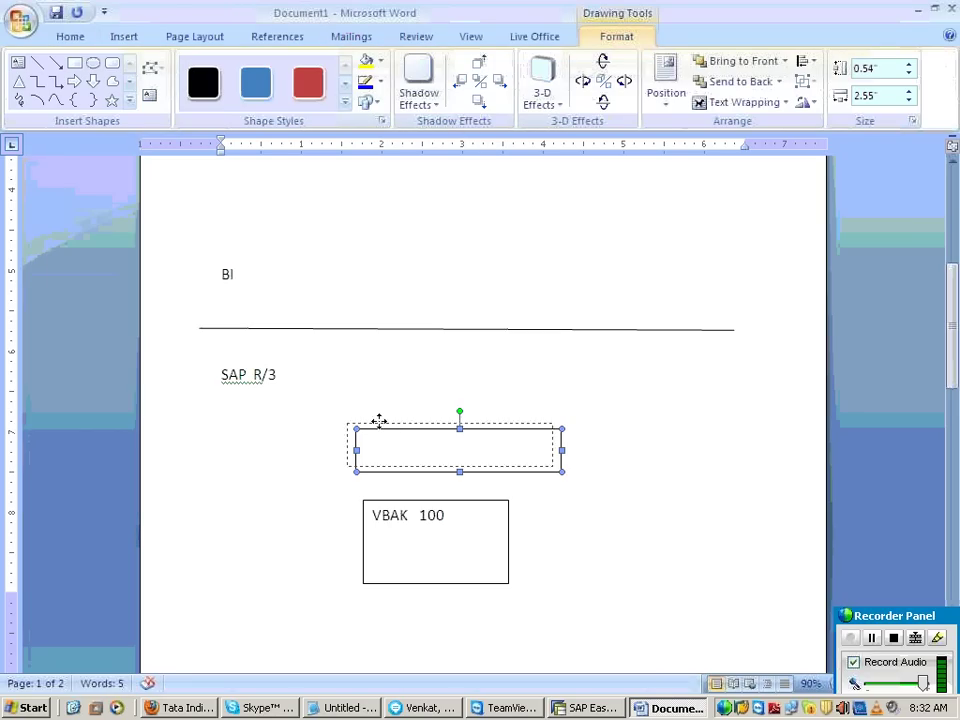
right_click(386, 436)
left_click(446, 512)
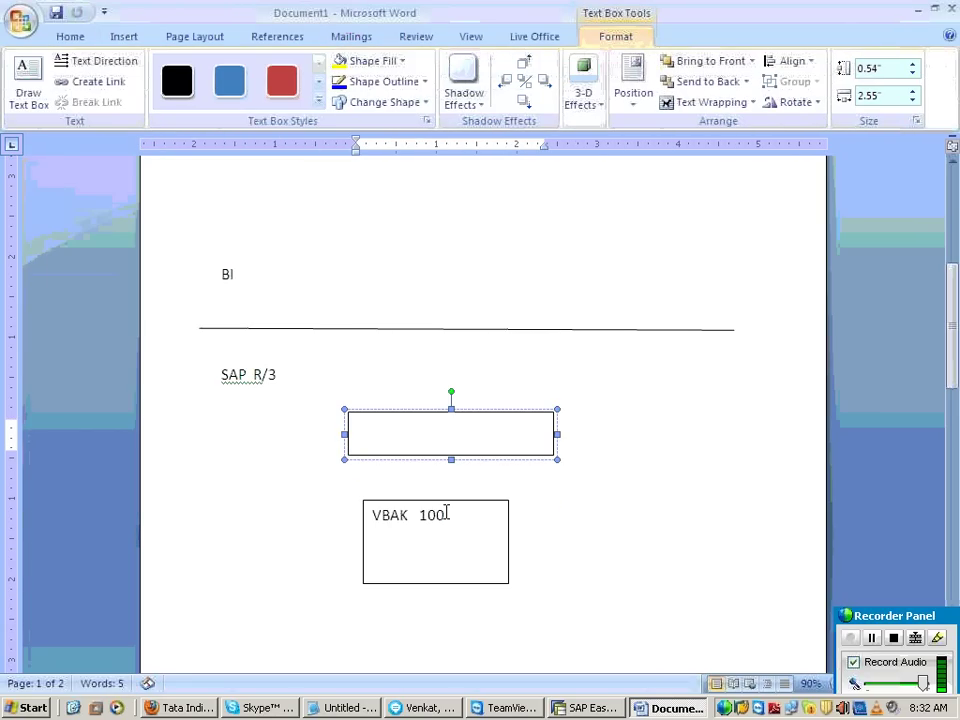
type("EXTR")
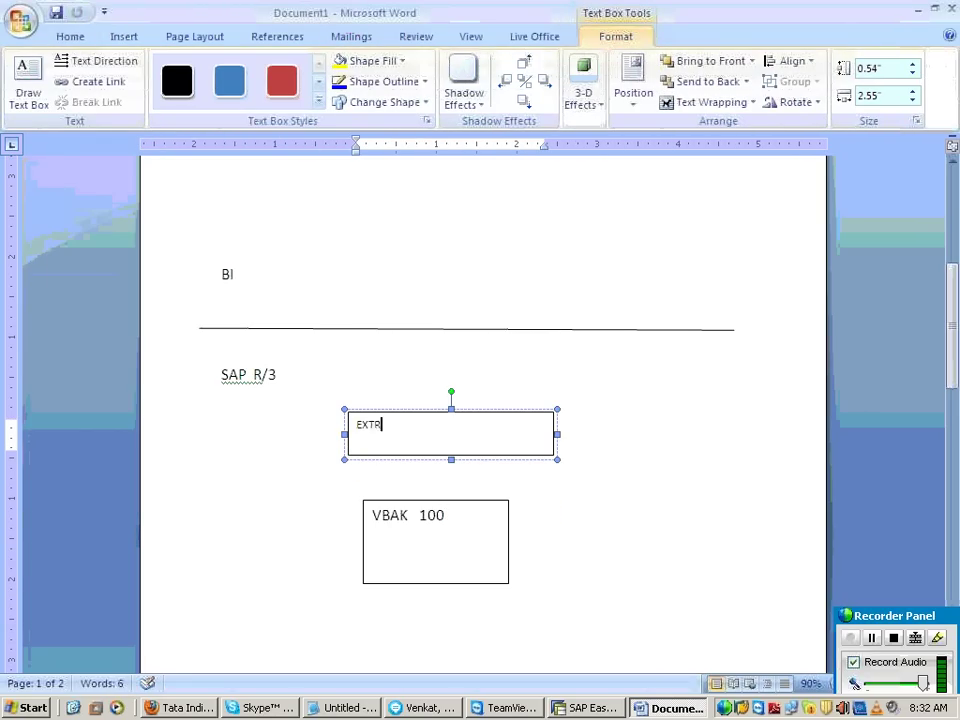
type("ACT STRUCTURE")
Set the EXTRACT STRUCTURE text to font size 14 and add 100 after it
triple_click(469, 424)
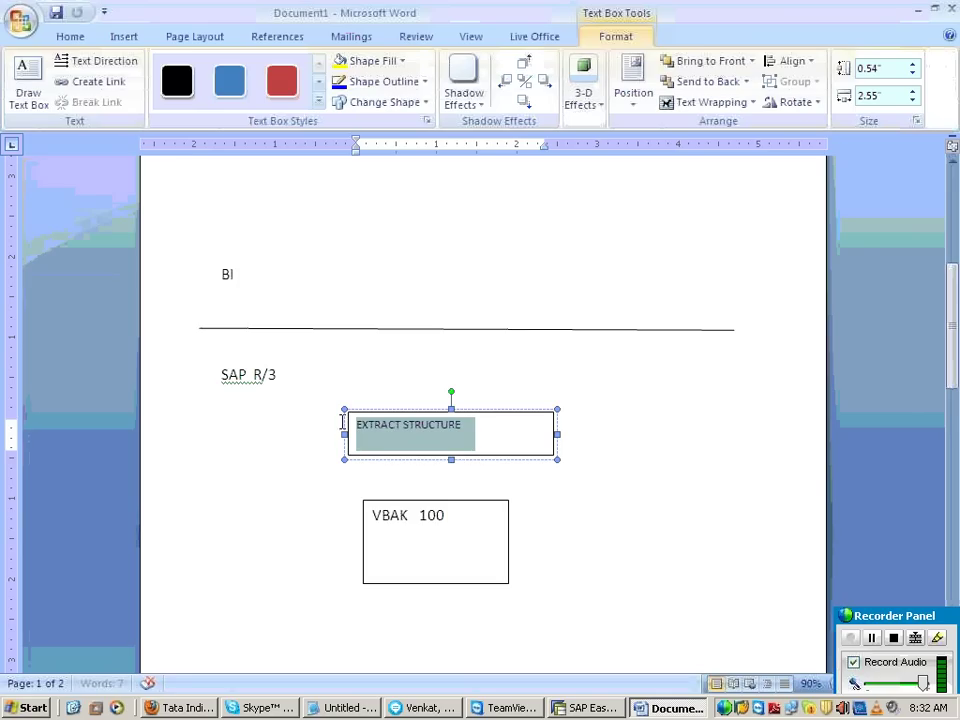
left_click(118, 38)
left_click(72, 37)
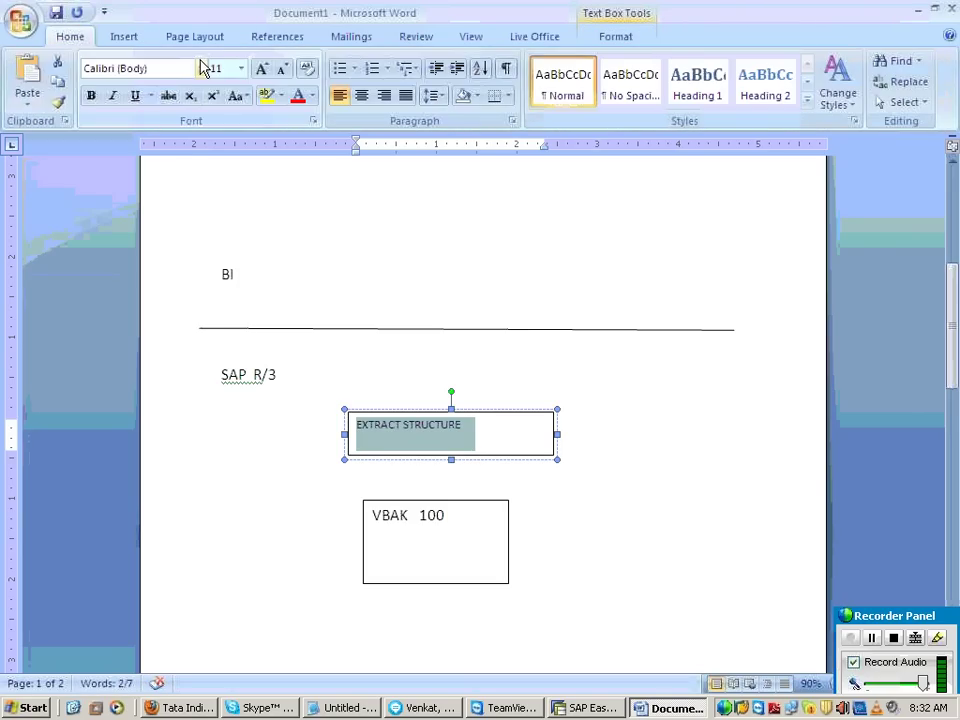
left_click(241, 68)
left_click(229, 168)
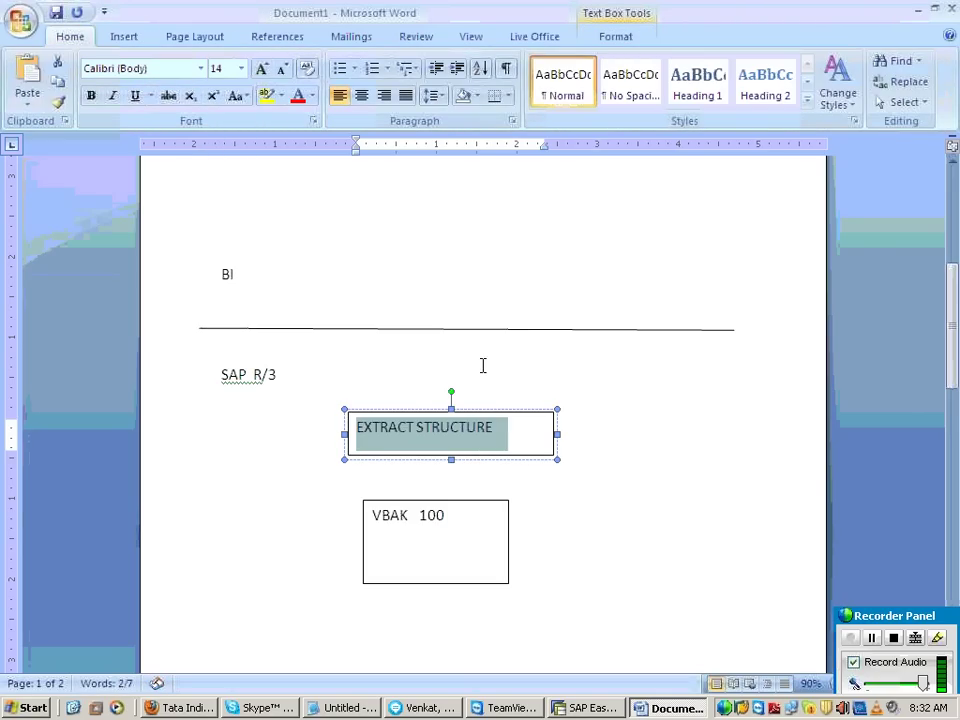
left_click(533, 434)
type("100")
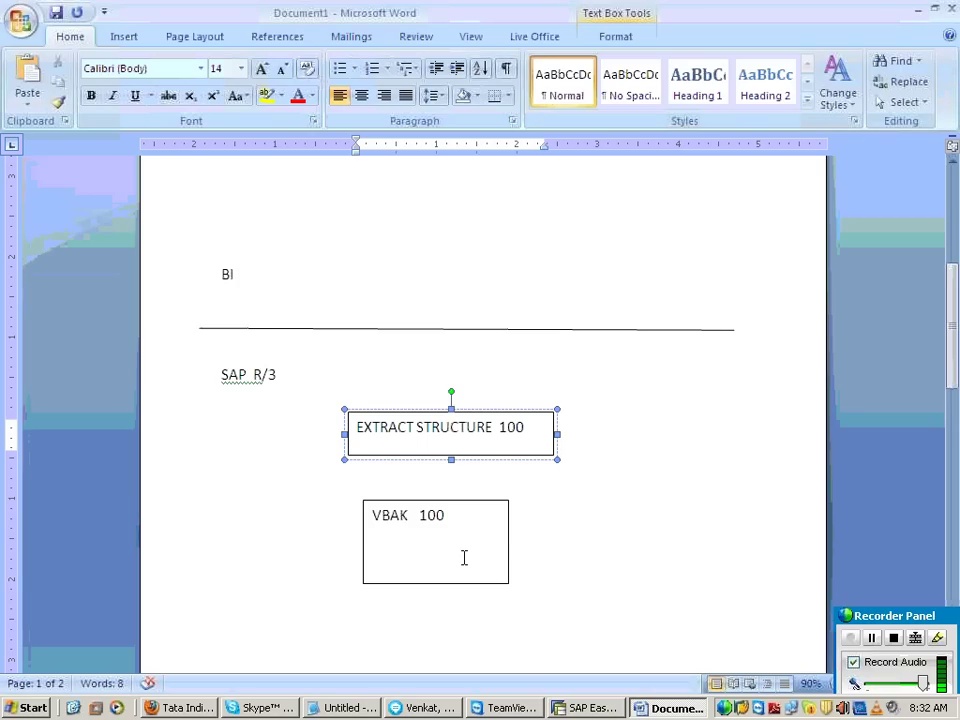
left_click(465, 525)
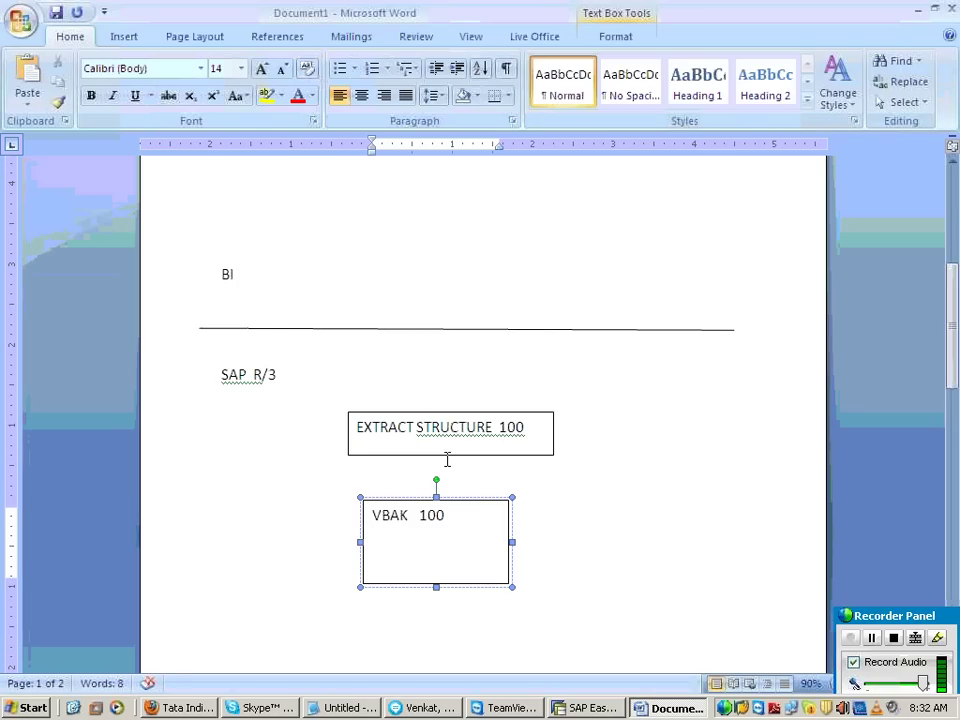
left_click(435, 414)
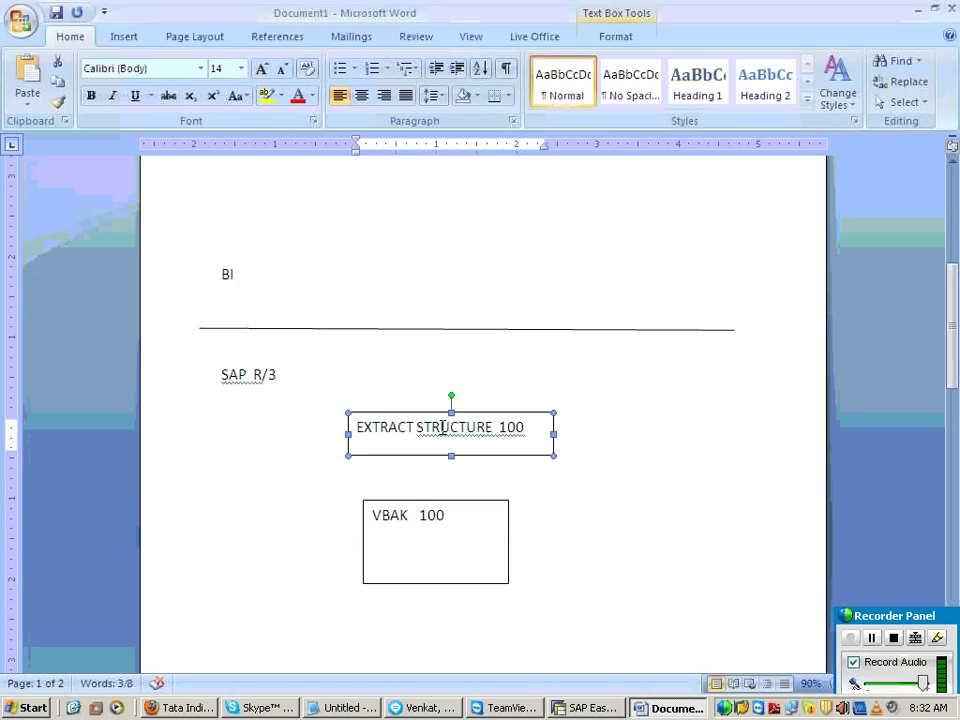
left_click(566, 430)
left_click_drag(516, 428, 377, 407)
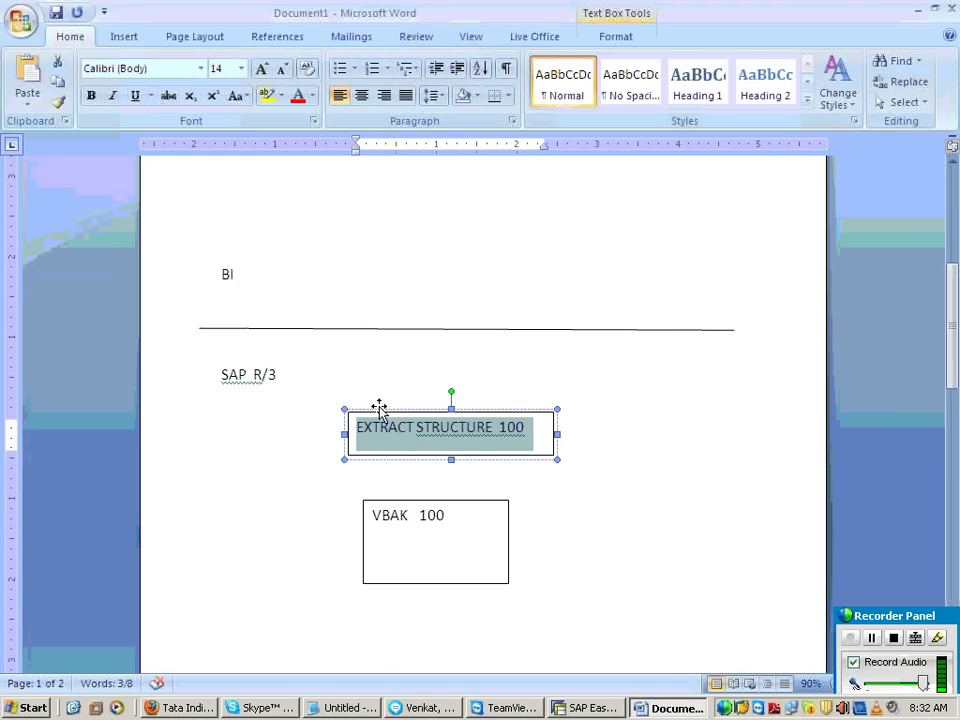
left_click_drag(412, 528, 366, 517)
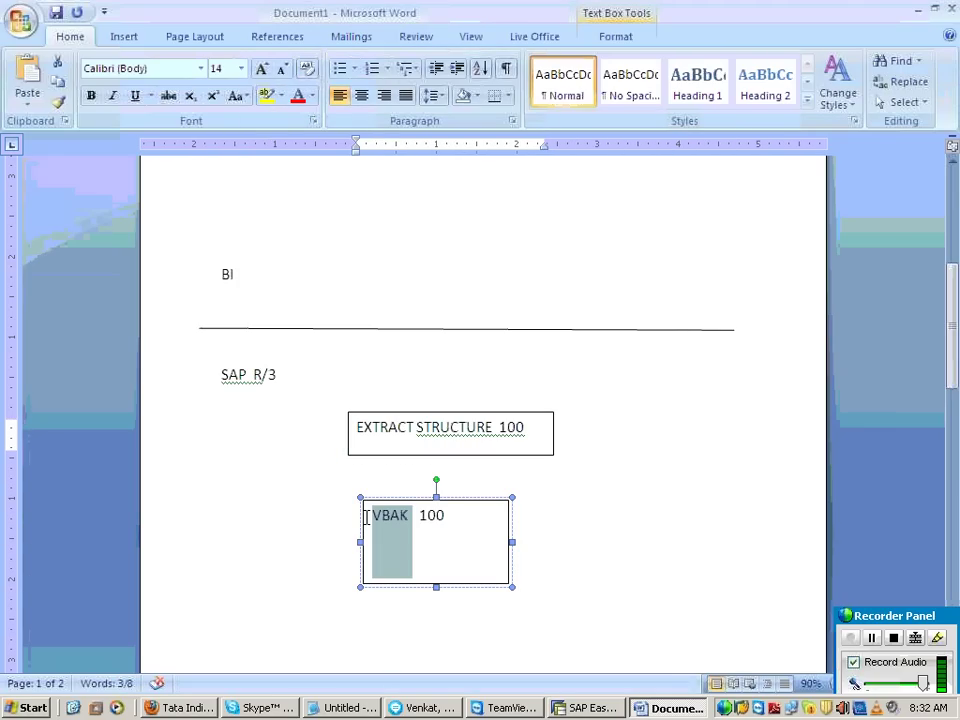
left_click(510, 446)
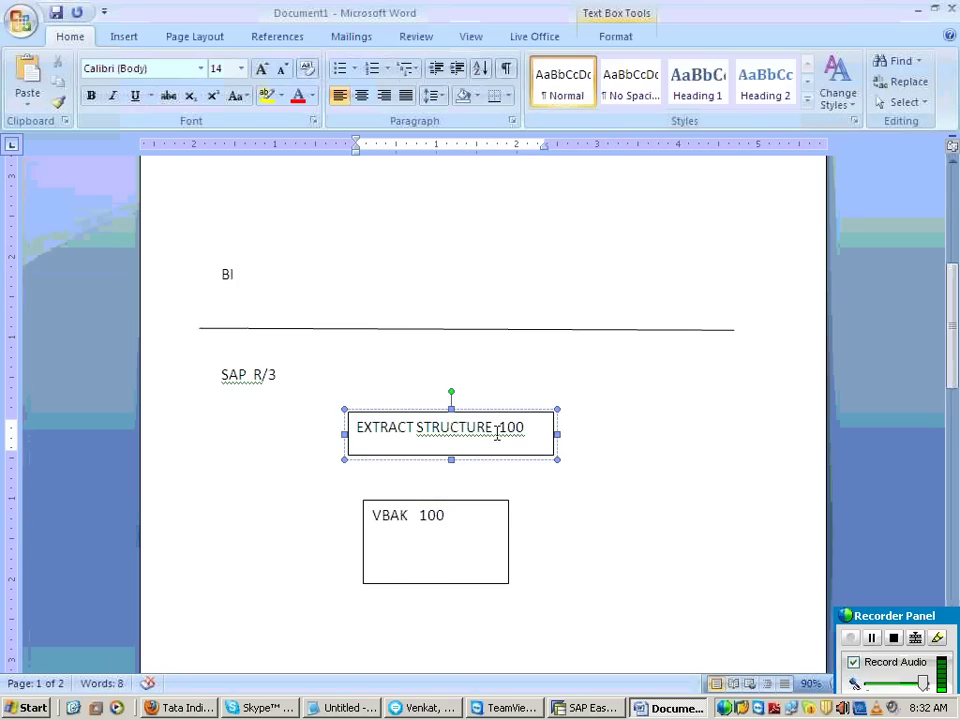
Draw an arrow from the top edge of the VBAK box up to the EXTRACT STRUCTURE box
left_click(122, 40)
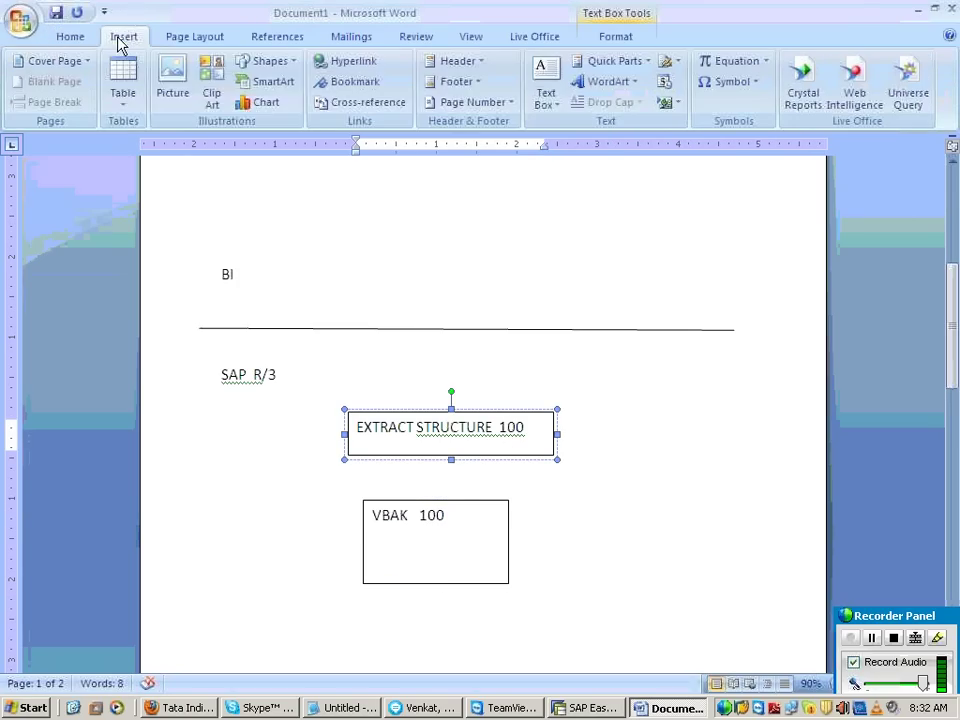
left_click(265, 64)
left_click(278, 100)
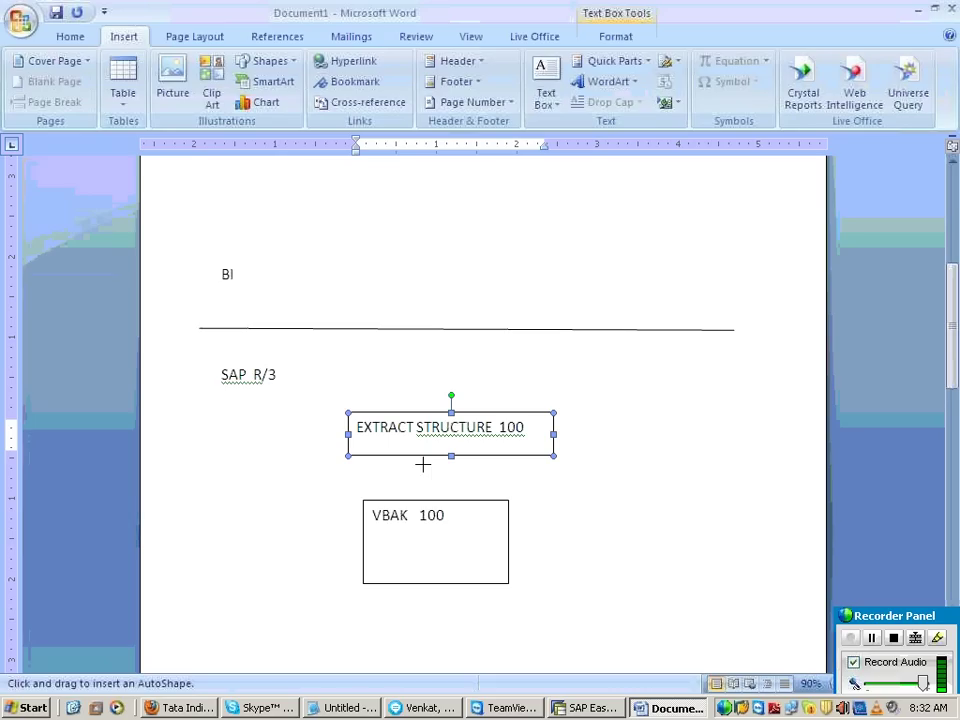
left_click_drag(427, 500, 427, 457)
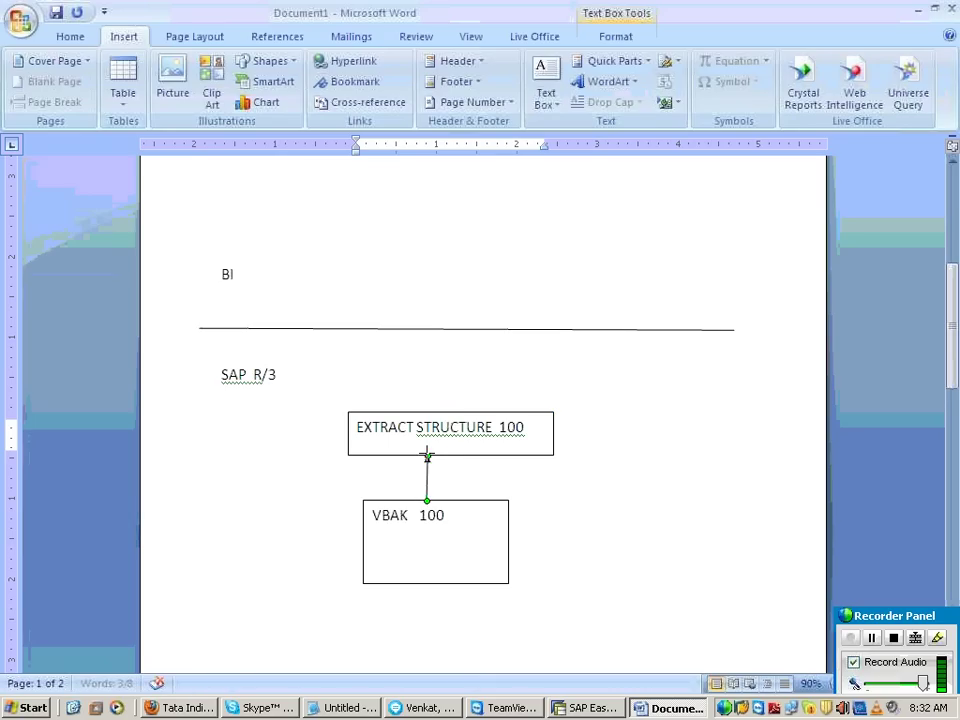
left_click(554, 505)
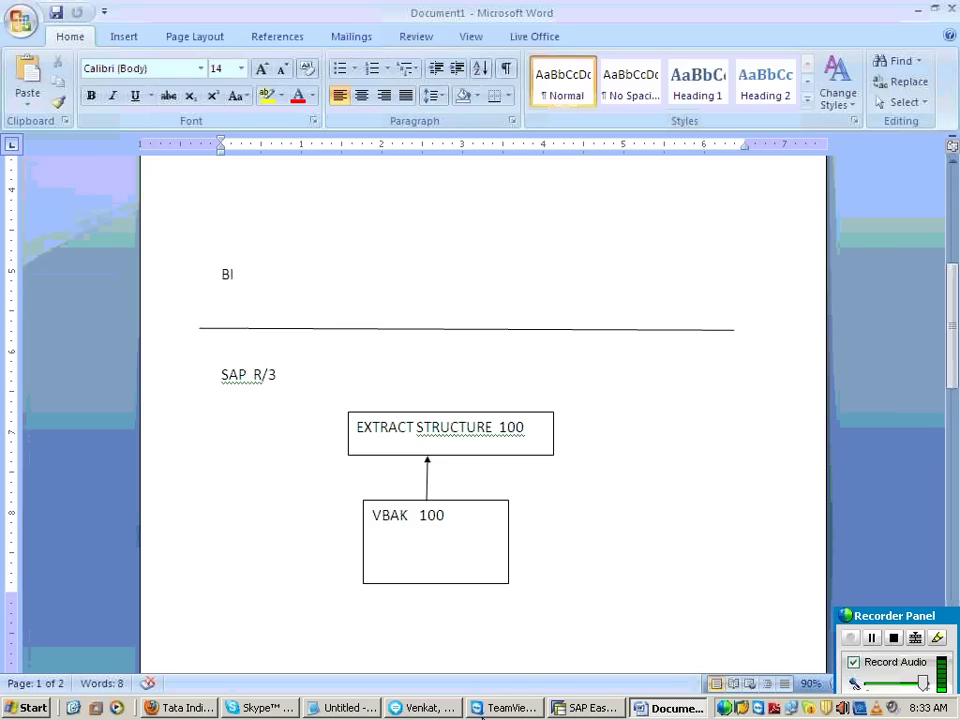
Switch to the Notepad notes and insert IN before WHICH in the extract structure definition
left_click(350, 708)
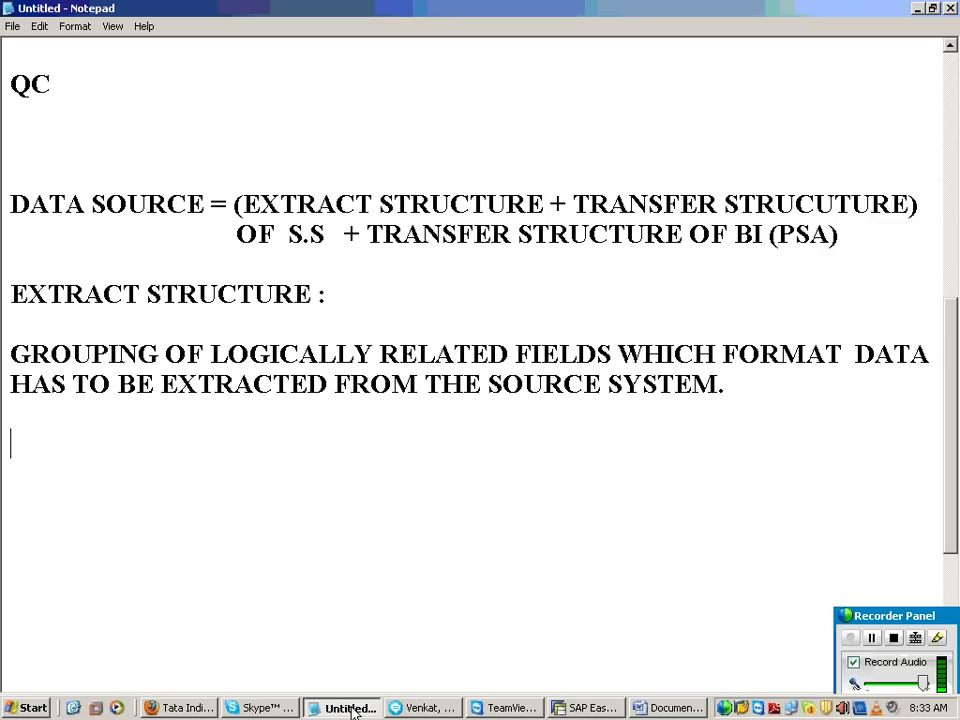
left_click_drag(676, 386, 6, 359)
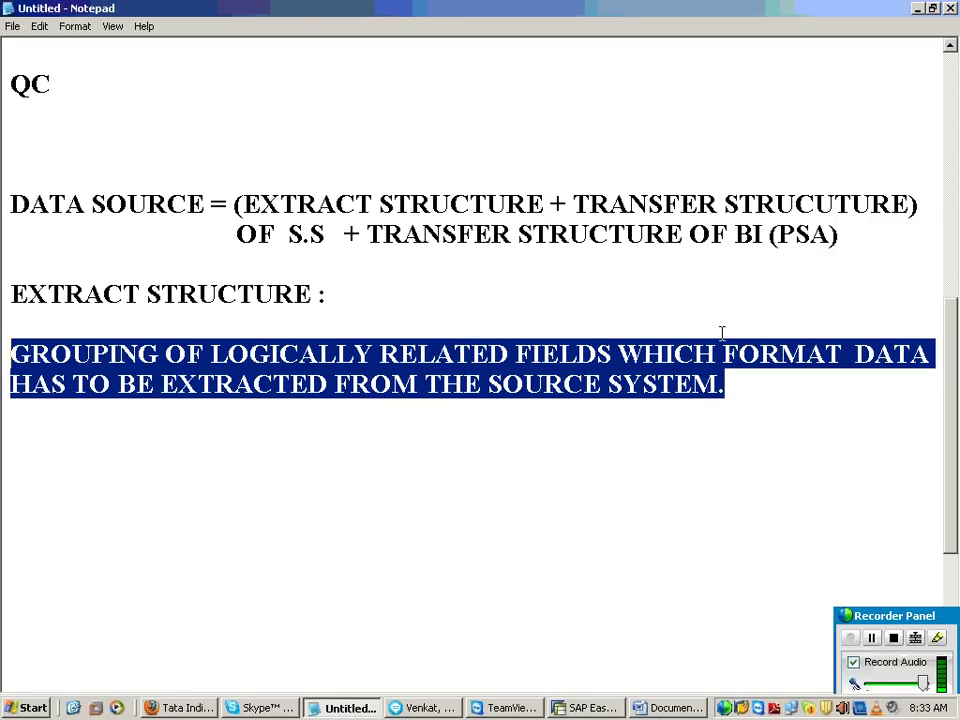
left_click(620, 352)
type("IN")
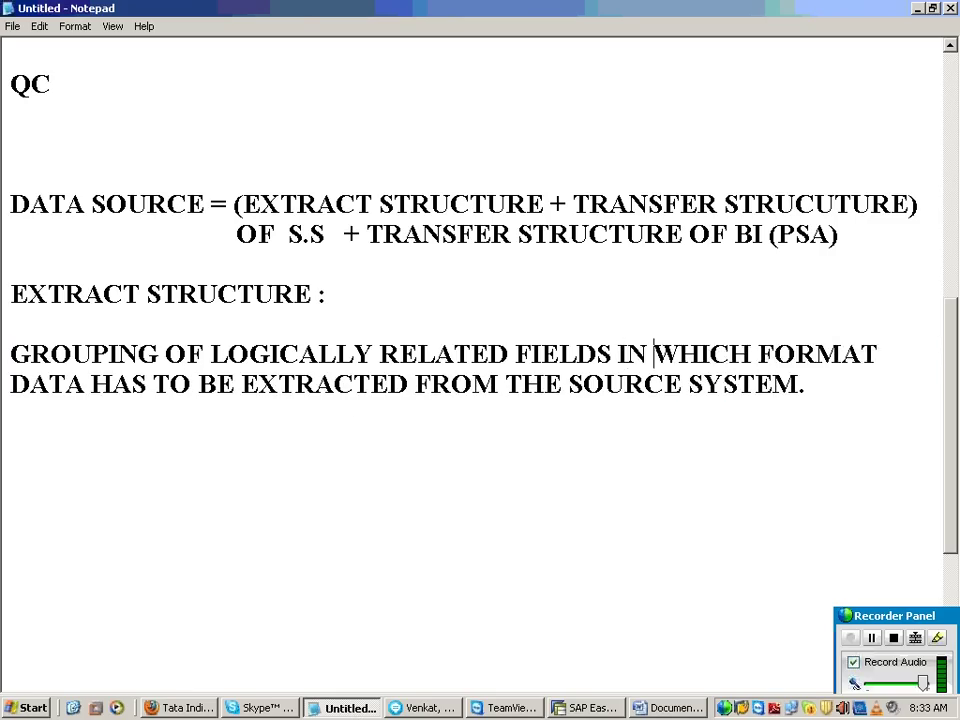
Add the heading TRANSFER STRUCTURE on a new paragraph below the extract structure definition, separated by a blank line
left_click(813, 388)
key("Return")
key("Return")
type("TRAN")
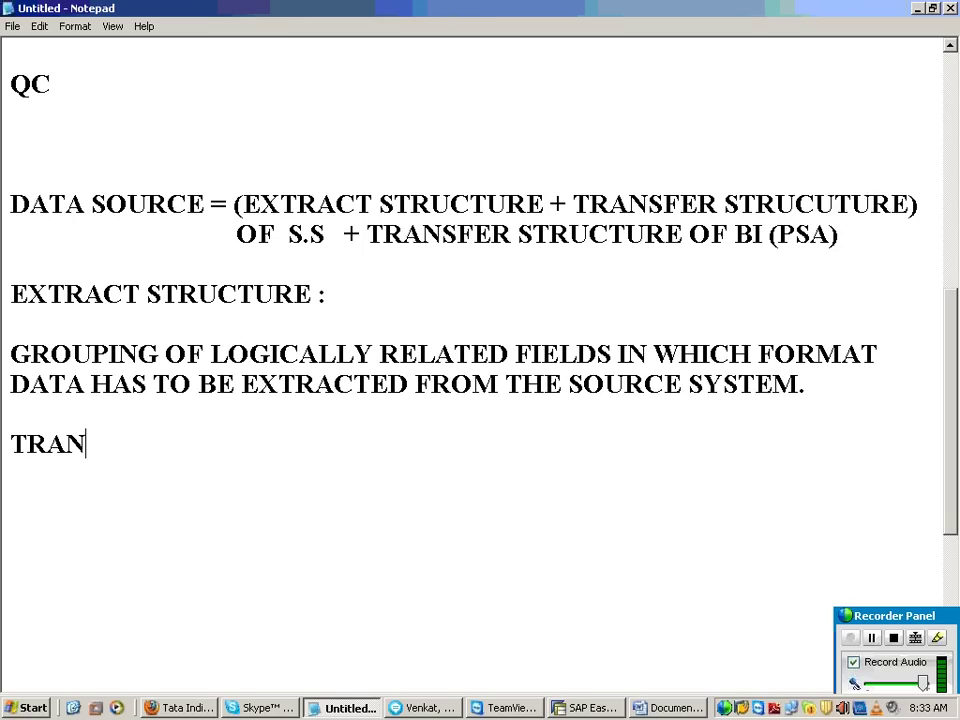
type("SFER STR")
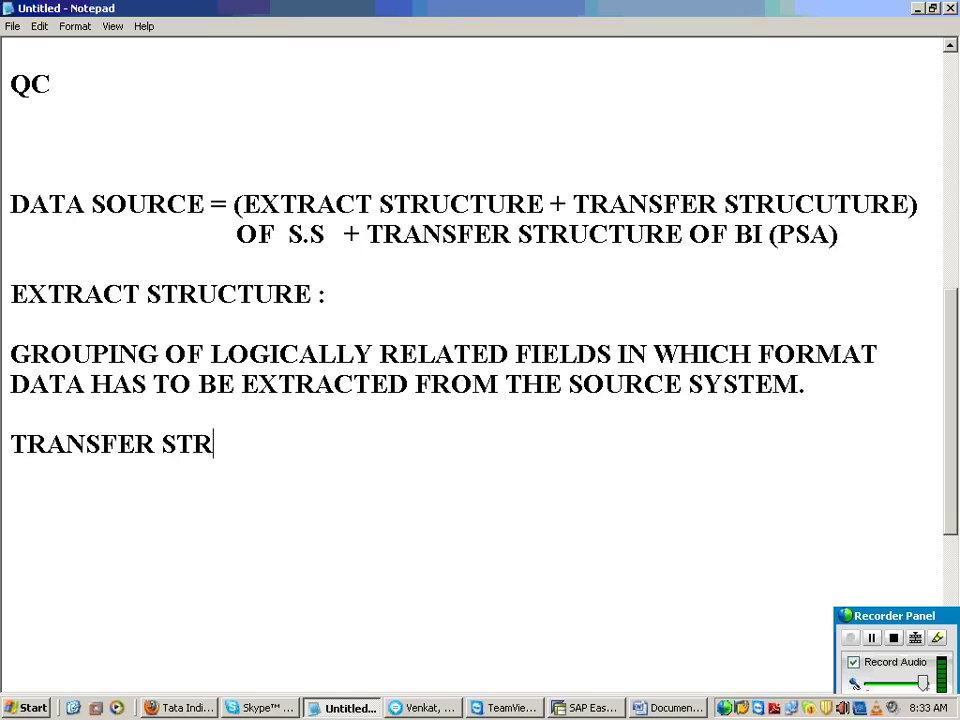
type("UCTURE")
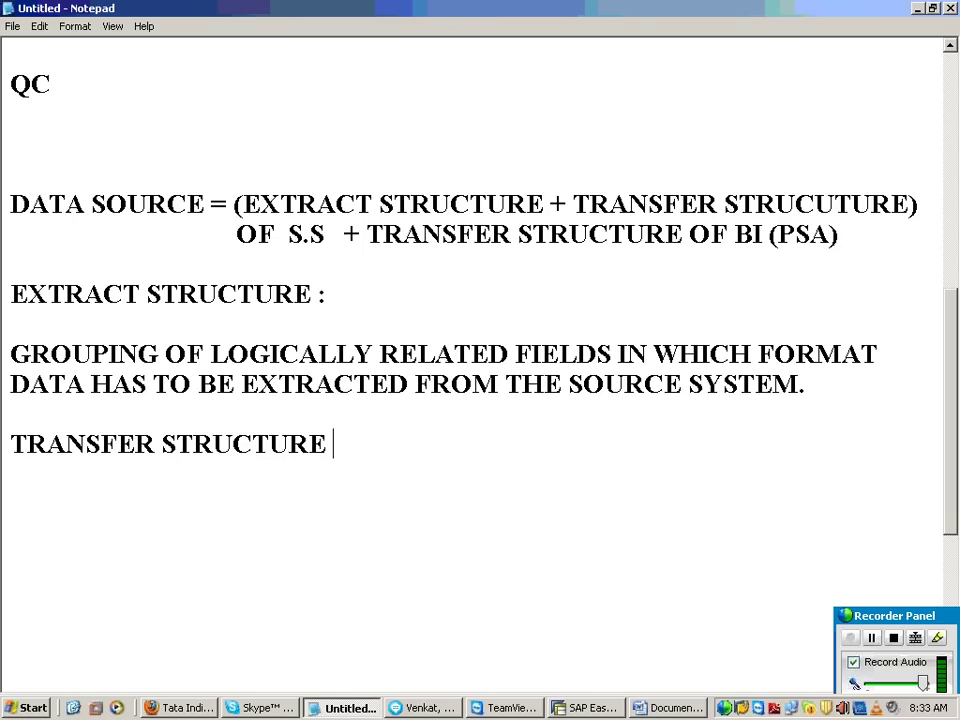
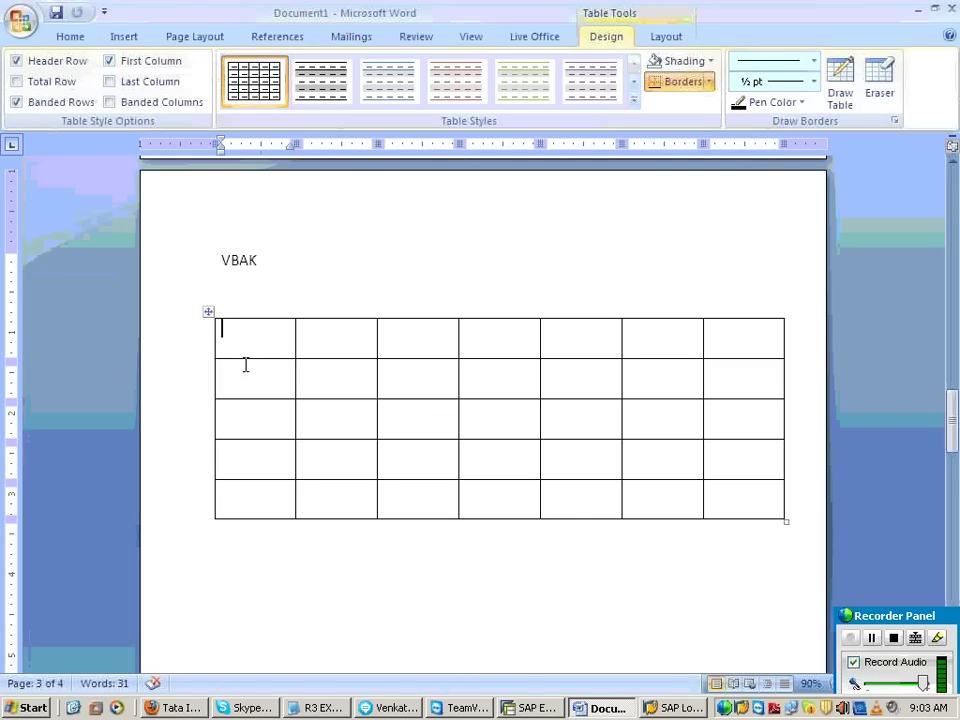
In the Word document, enter SORD NO and N.O.P CREATED as the first two column headers of the VBAK table
type("SORD N")
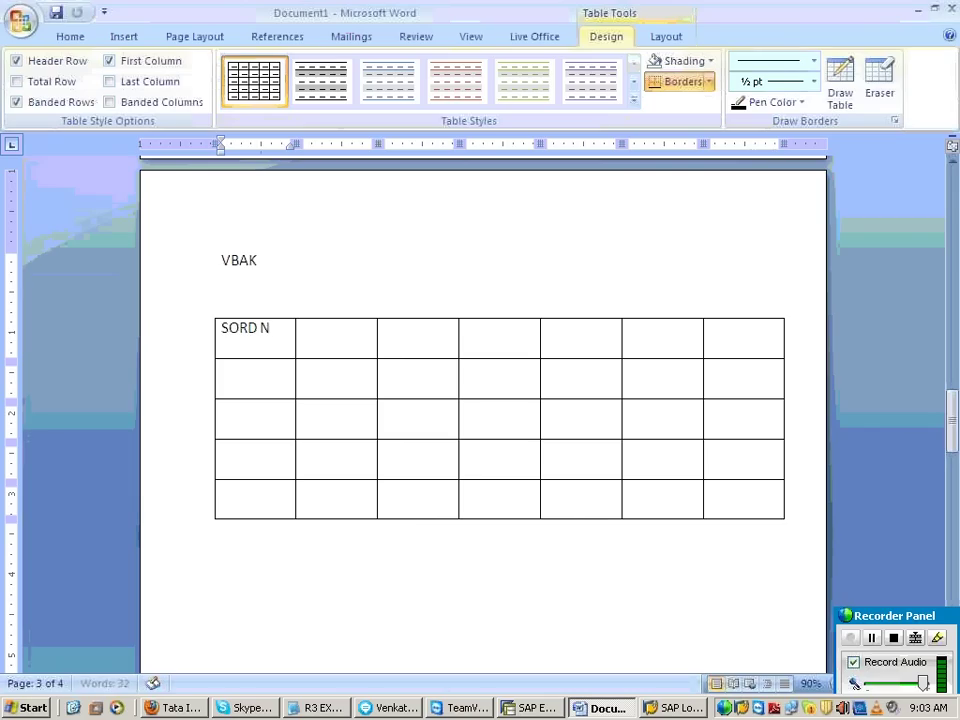
type("O")
key("Tab")
type("N.")
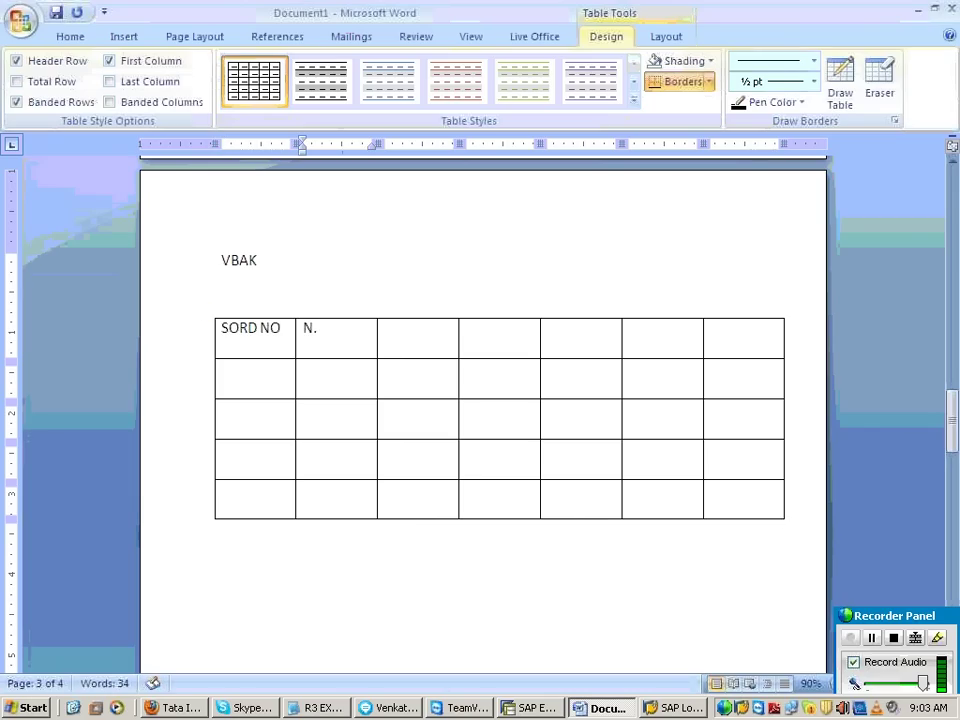
type("O.P CREATEDF")
key("BackSpace")
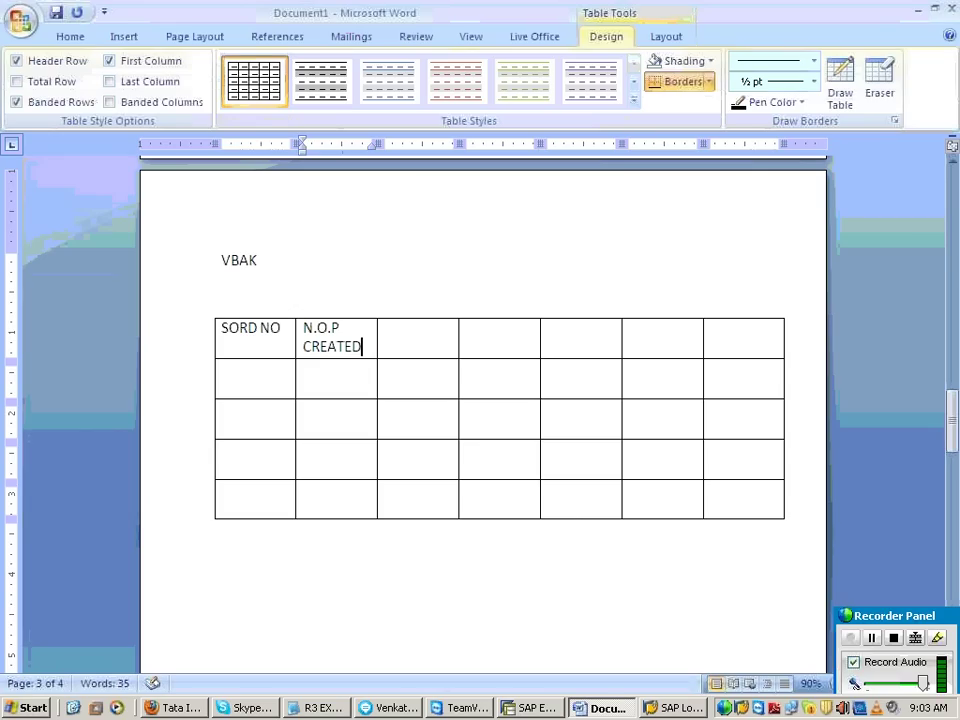
Enter D.O.C, T.O.C and VALUE OF ORDER as the next three column headers of the VBAK table
key("Tab")
type("D.C")
key("BackSpace")
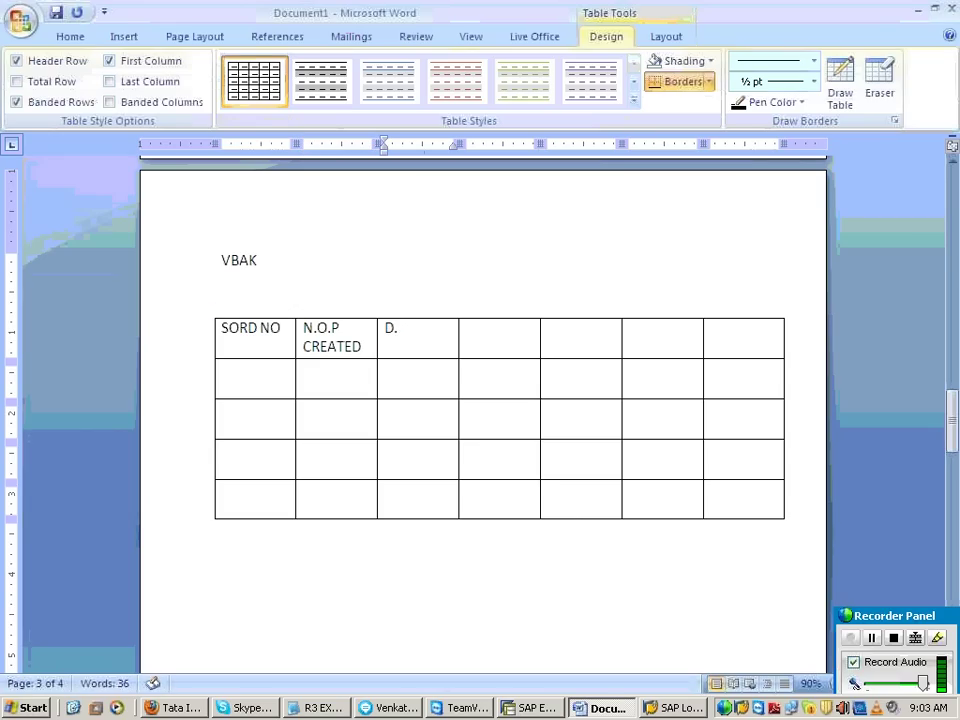
type("O.C")
key("Tab")
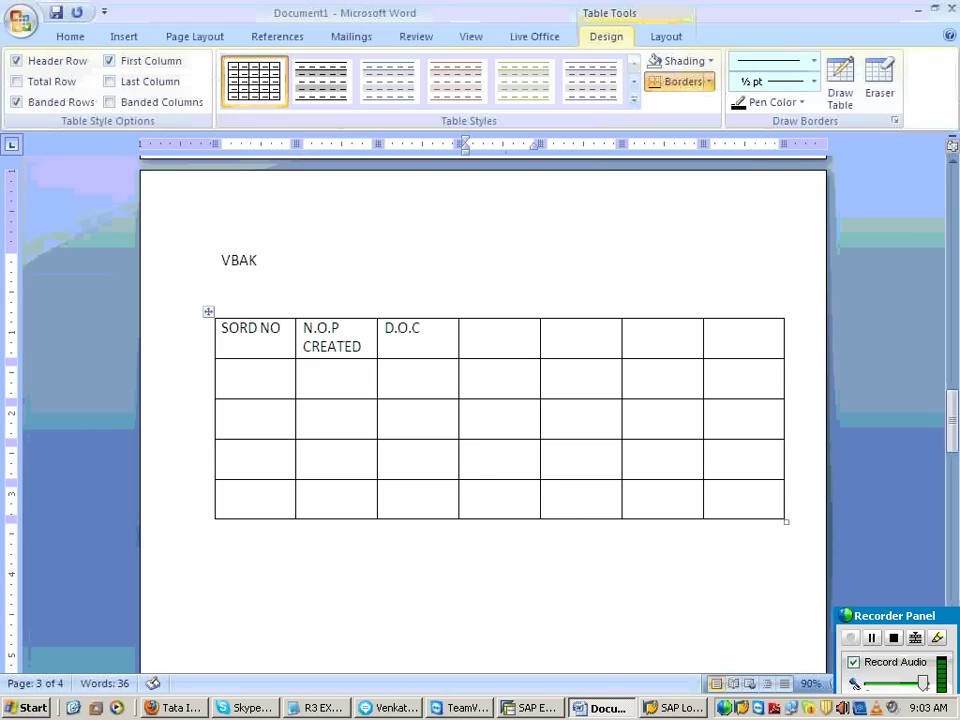
type("T.O.C")
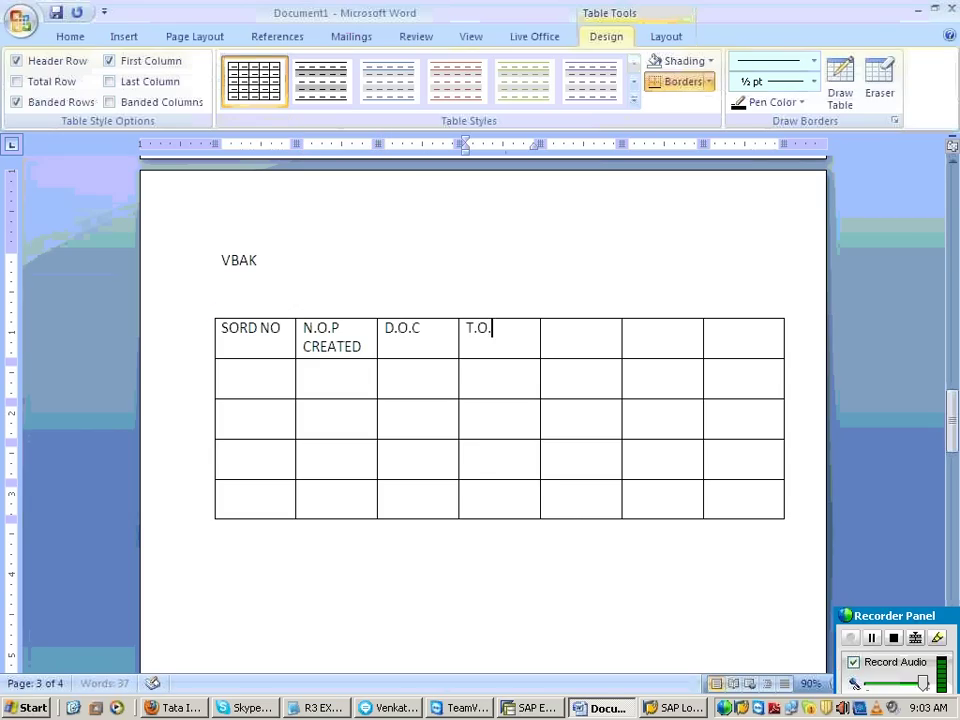
key("Tab")
type("VALUR")
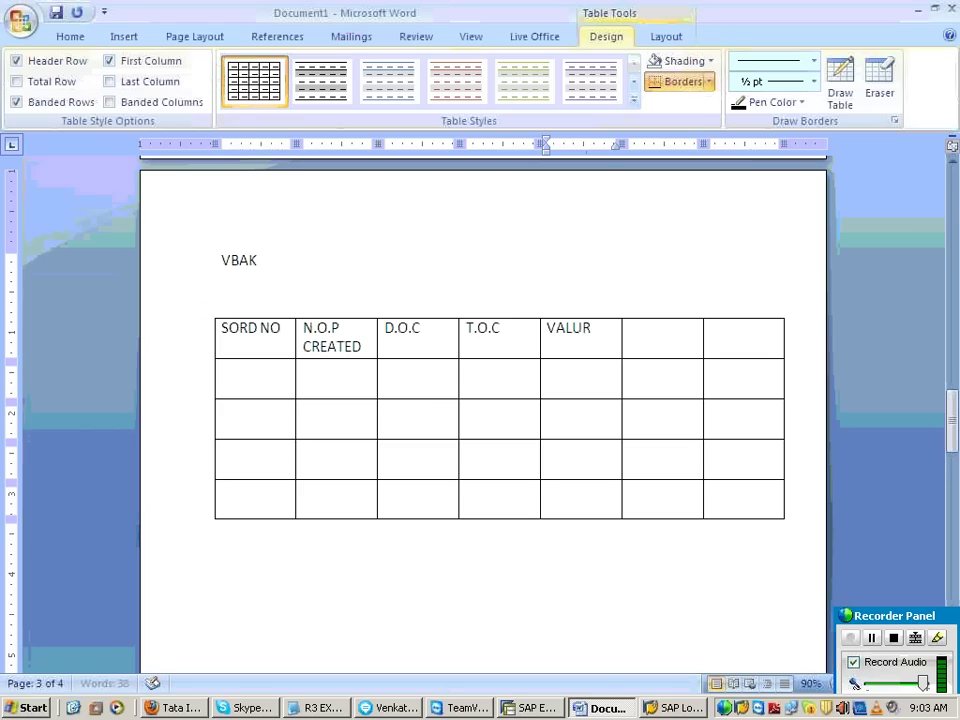
key("BackSpace")
type("E OF ORDER")
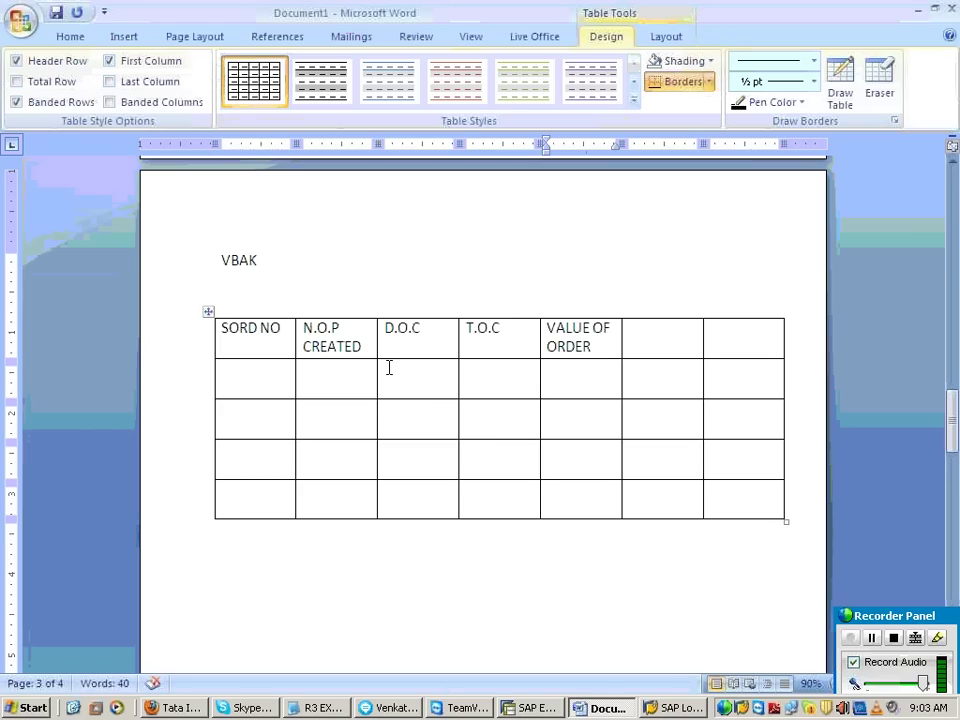
Delete the two empty columns of the VBAK table and shrink the table to about 3.3" wide
left_click_drag(630, 336, 735, 493)
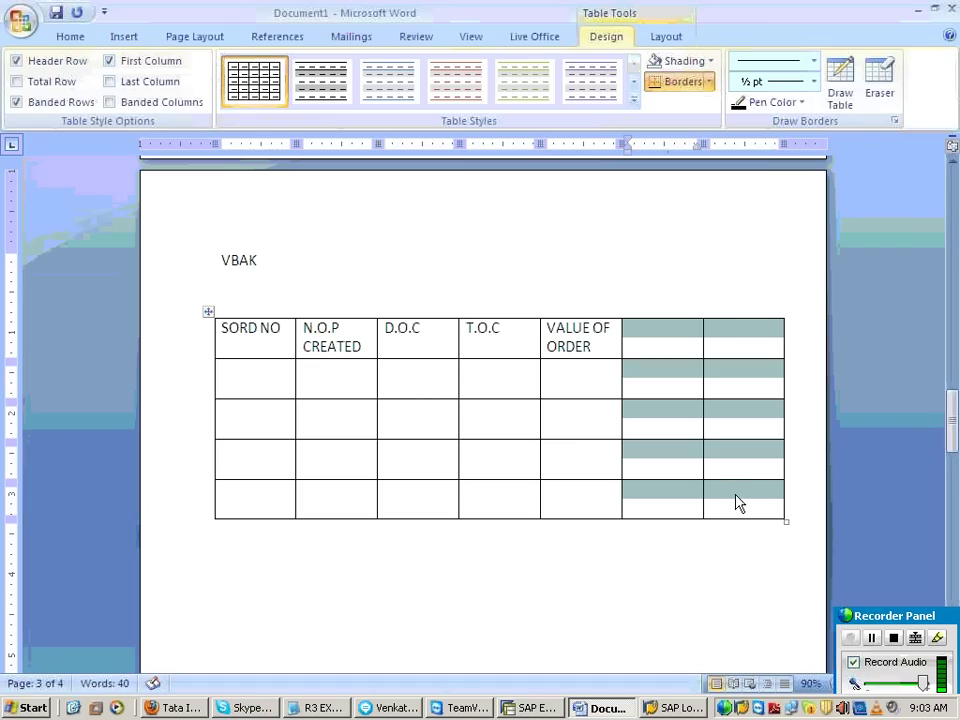
key("BackSpace")
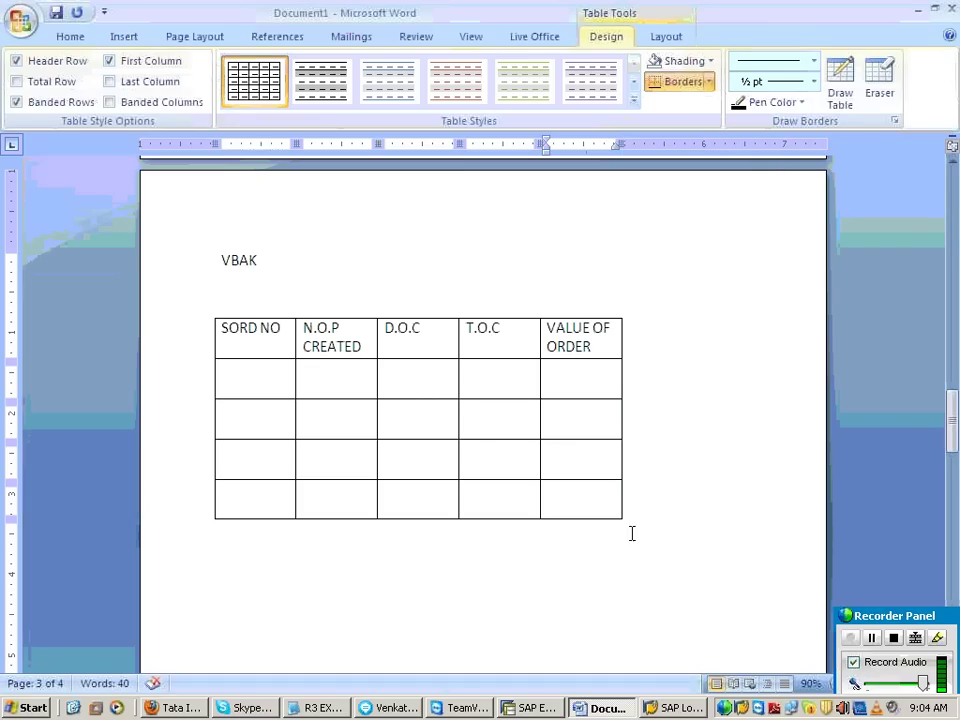
left_click(590, 521)
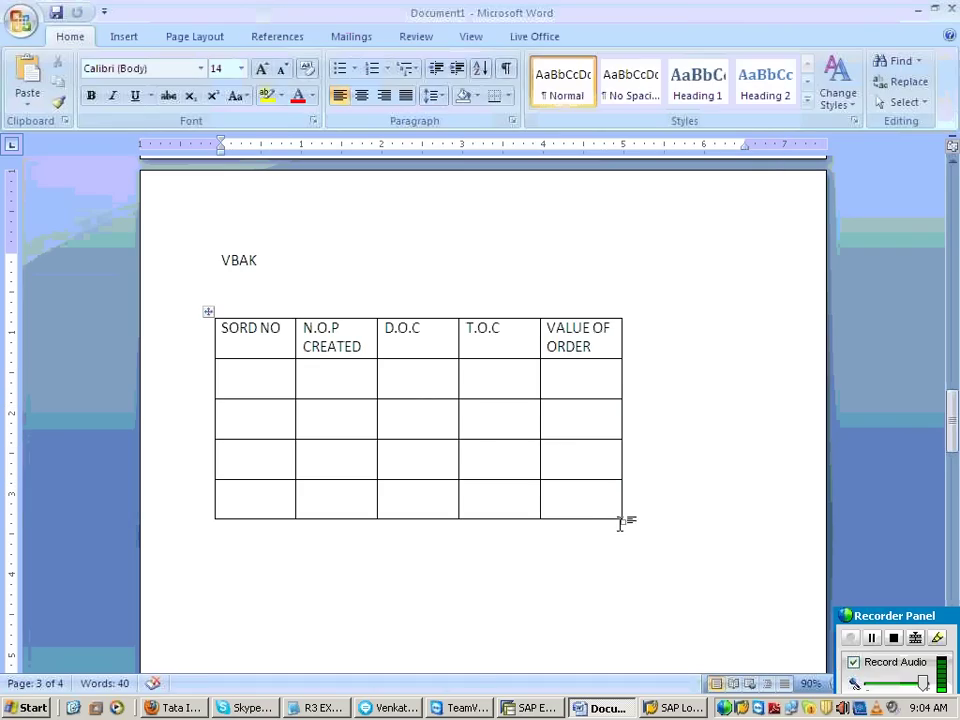
left_click_drag(622, 521, 399, 501)
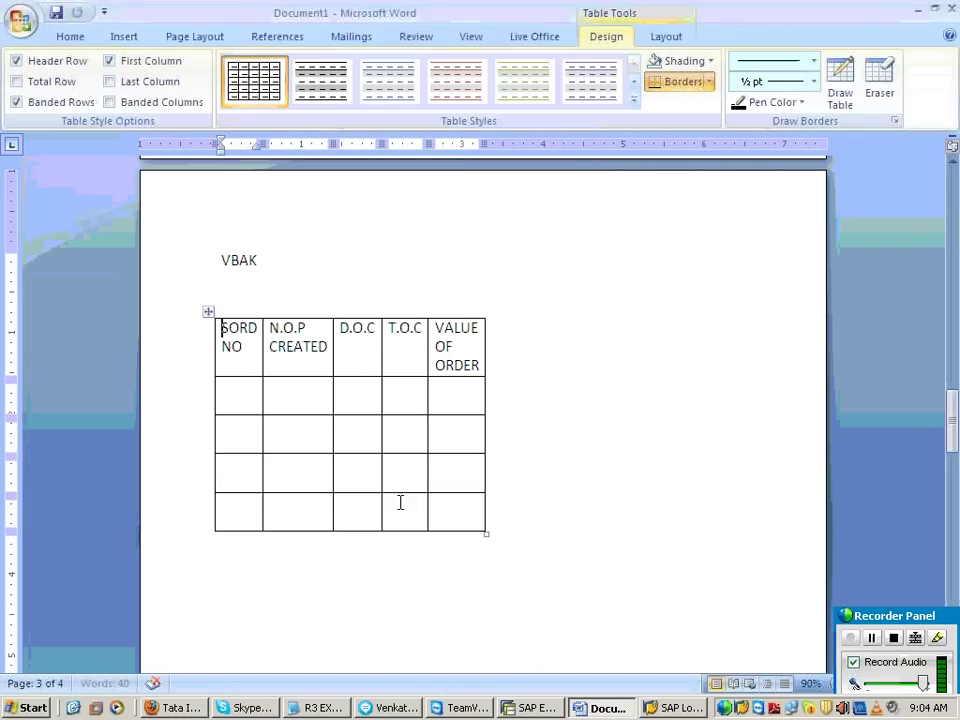
left_click(292, 257)
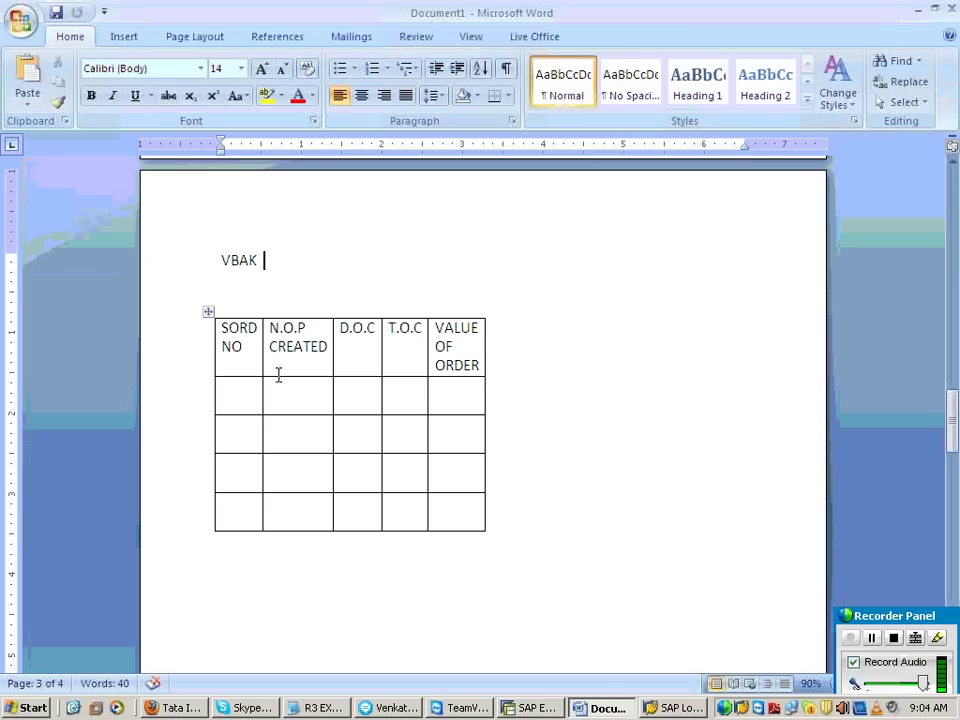
Fill the first VBAK data row with SORD NO 1, N.O.P CREATED ABC and D.O.C 2011:03:22
left_click(248, 402)
type("1")
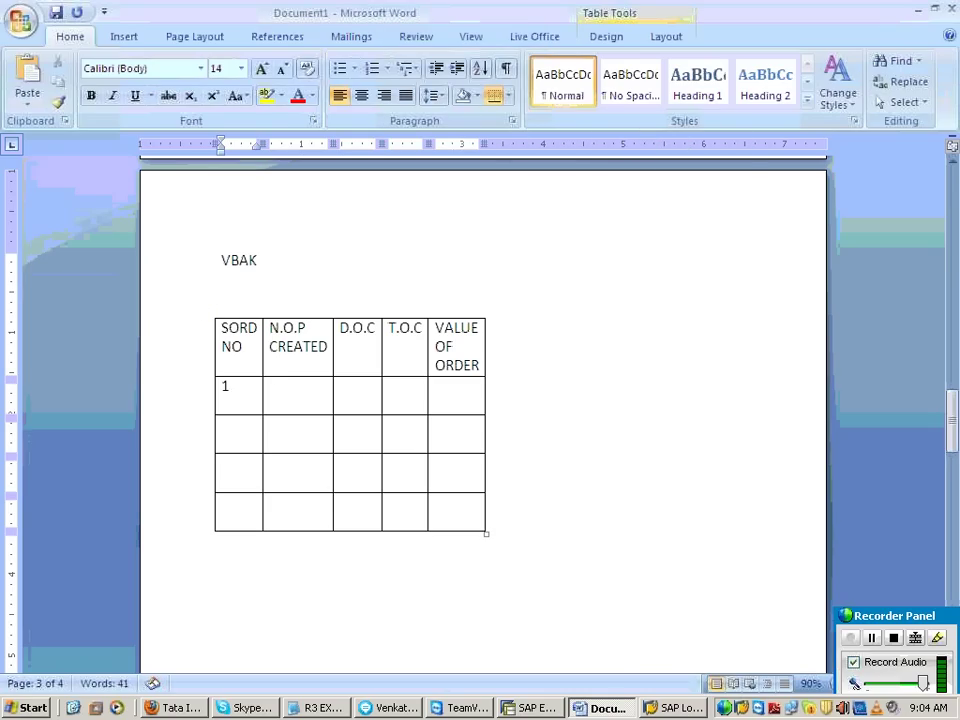
key("Tab")
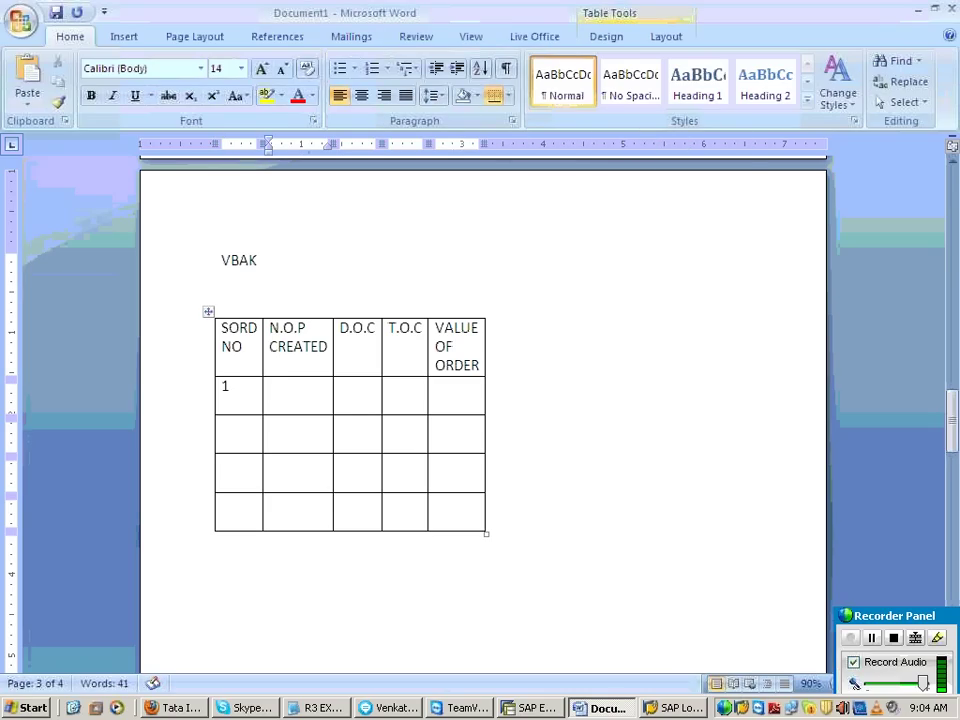
type("ABC")
key("Tab")
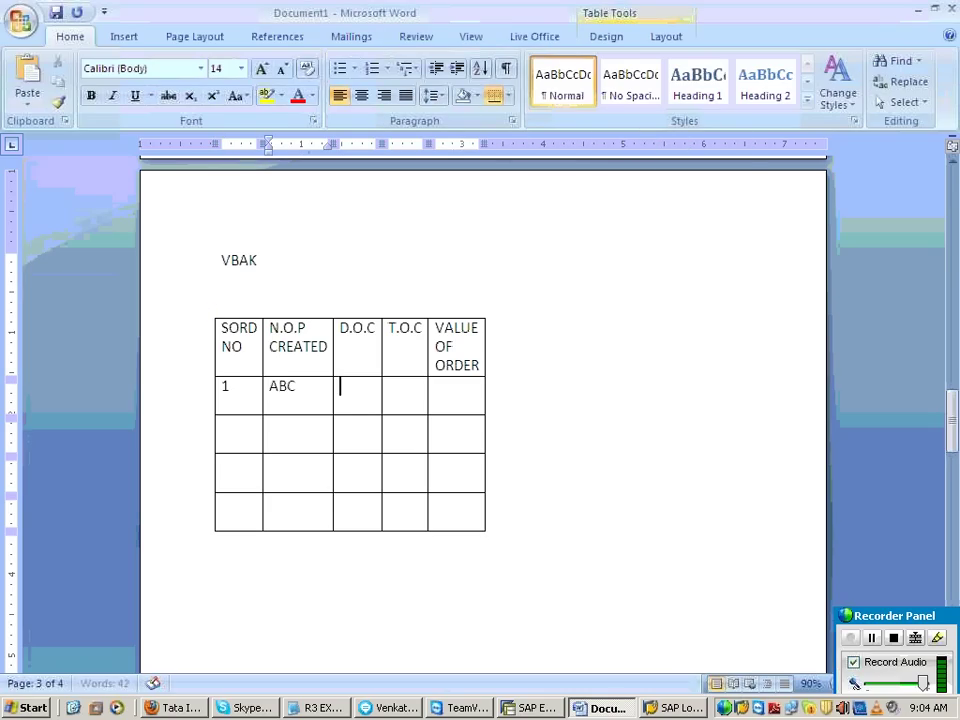
type("200")
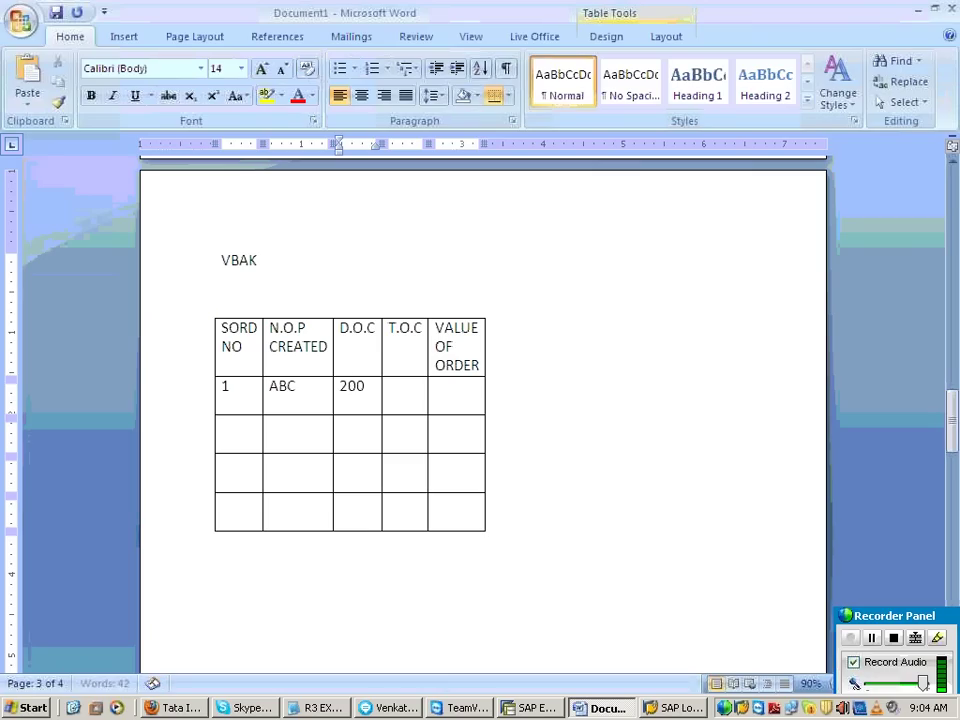
key("BackSpace")
type("11:03")
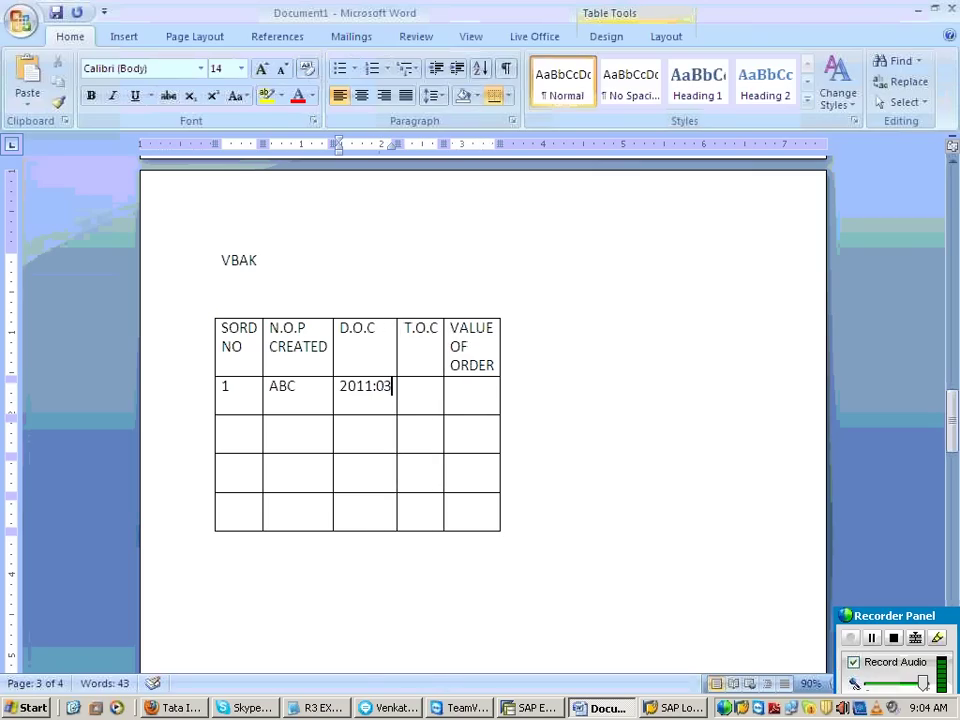
type(":22")
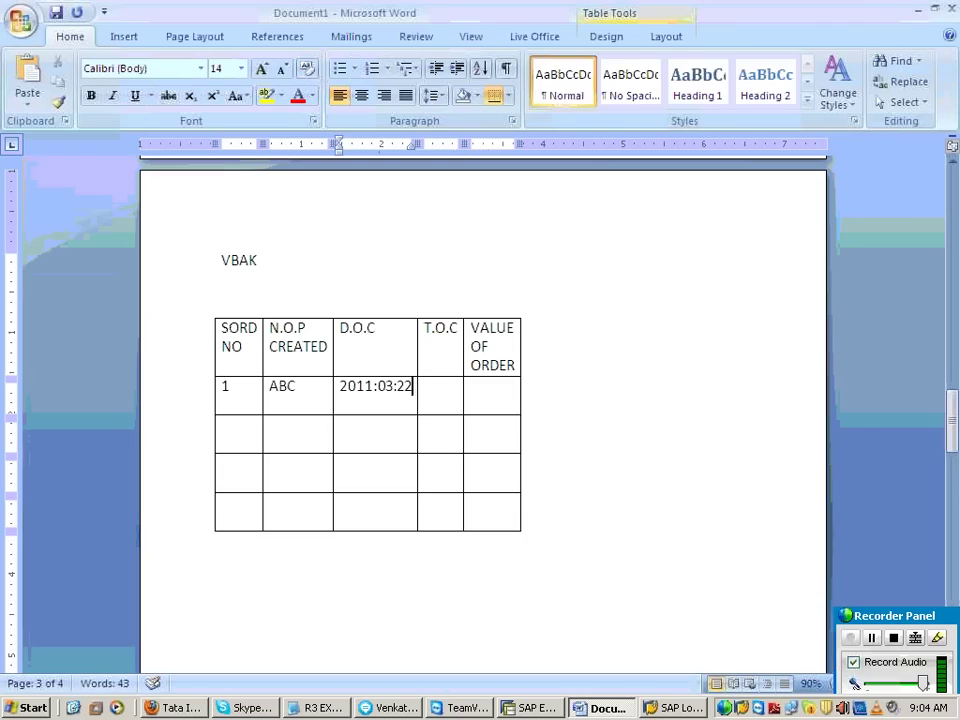
Enter T.O.C 09:00 and VALUE OF ORDER 10,000 in the first VBAK data row, and select the whole row
left_click(427, 388)
type("09")
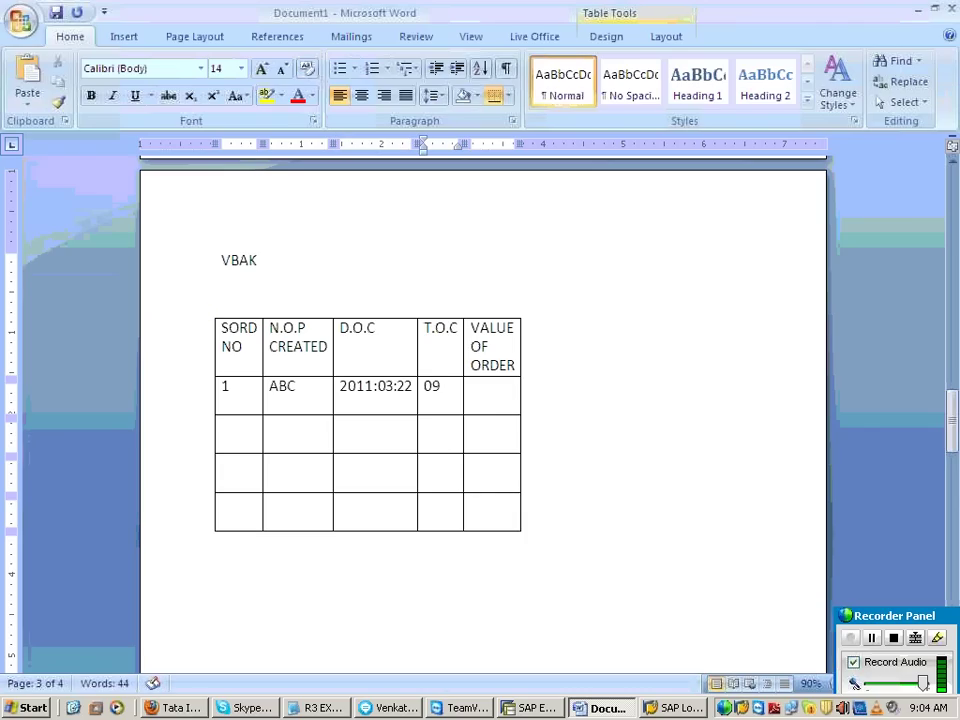
type(":00")
key("Tab")
type("1")
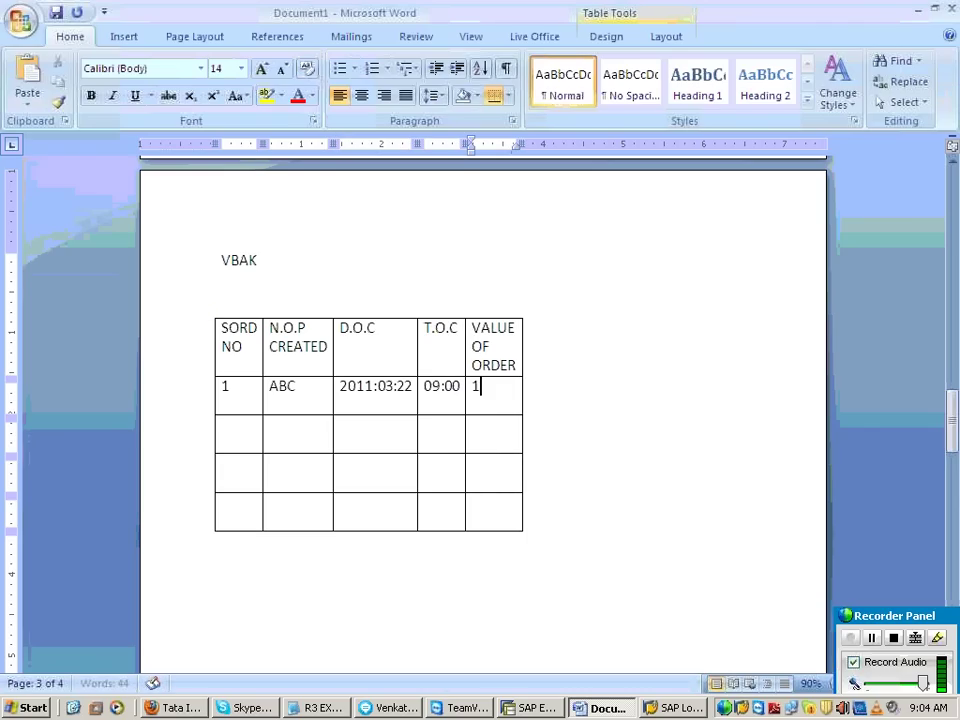
type("0,000")
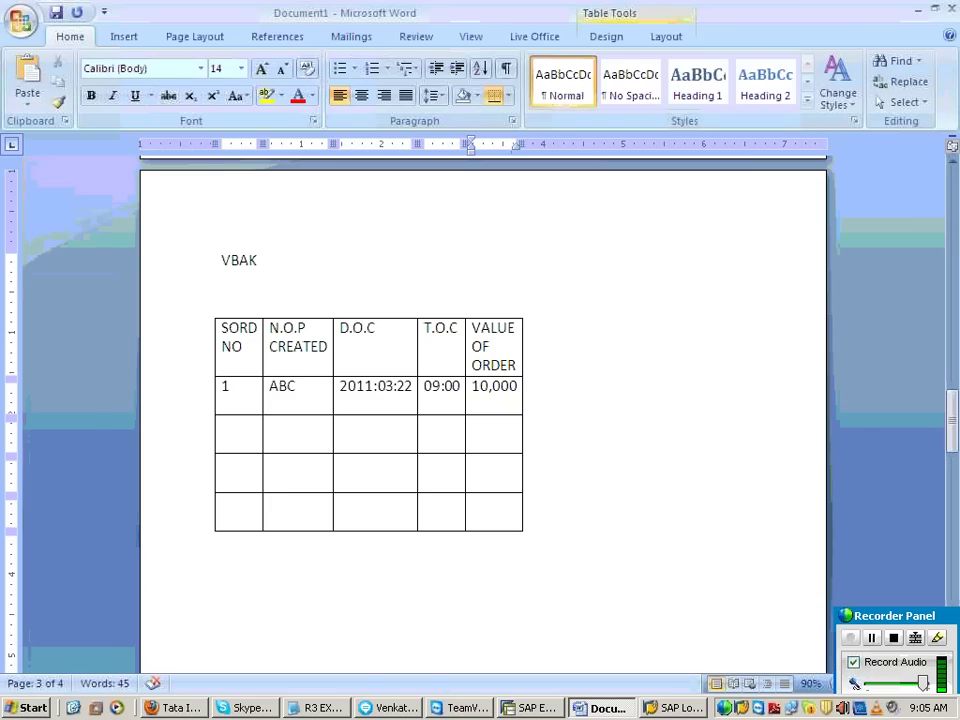
left_click(217, 388)
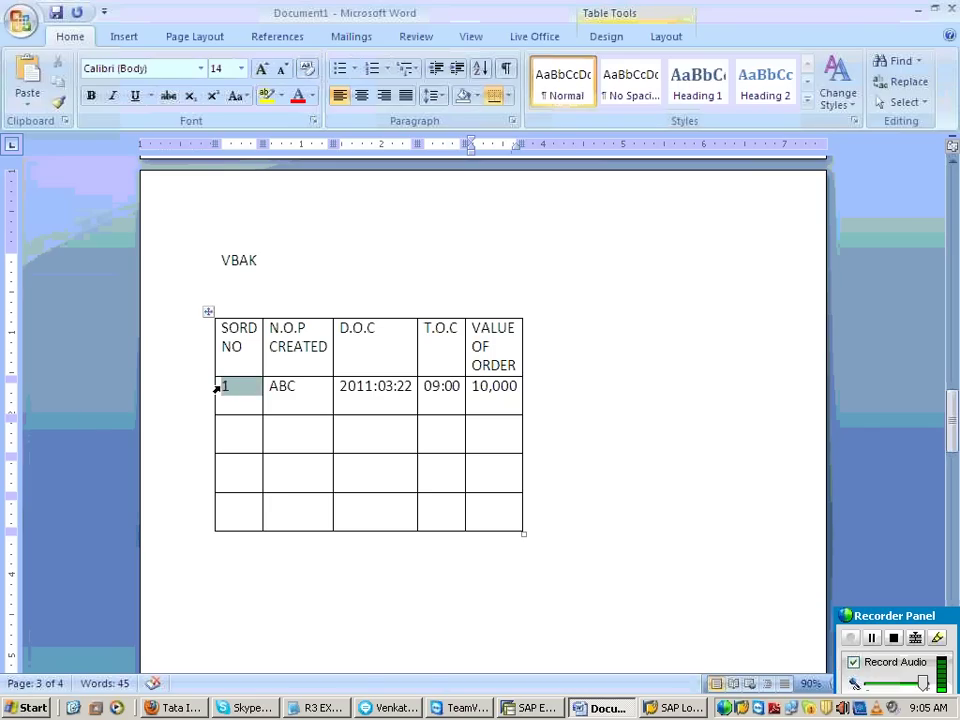
left_click_drag(217, 388, 493, 397)
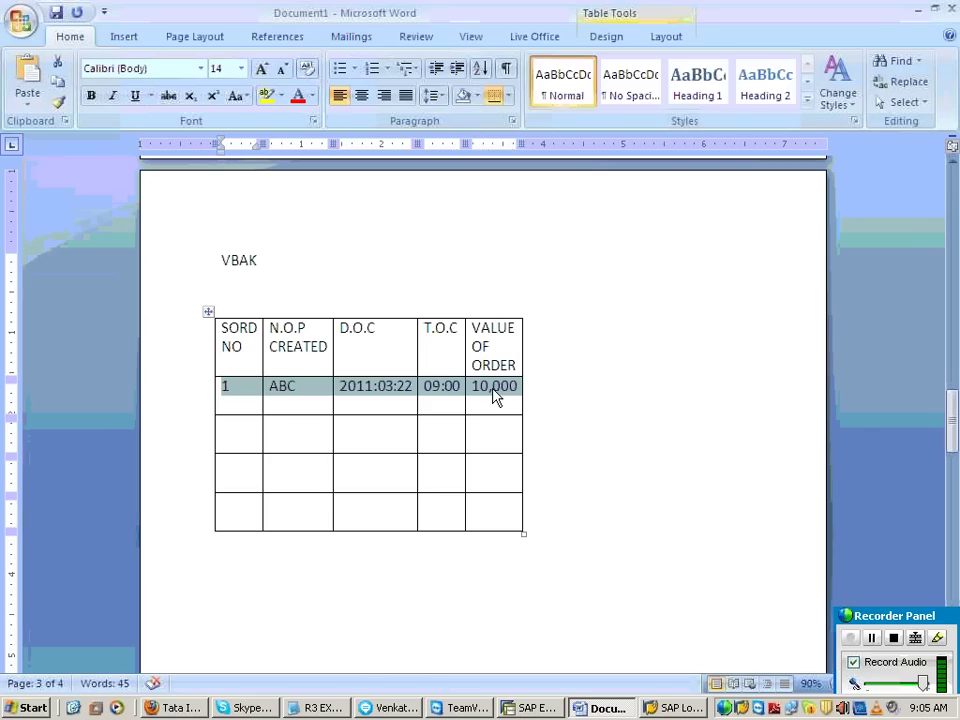
Add the title VBAP below the VBAK table and insert a table of seven columns and five rows under it
left_click(509, 582)
scroll(509, 582, "down", 1)
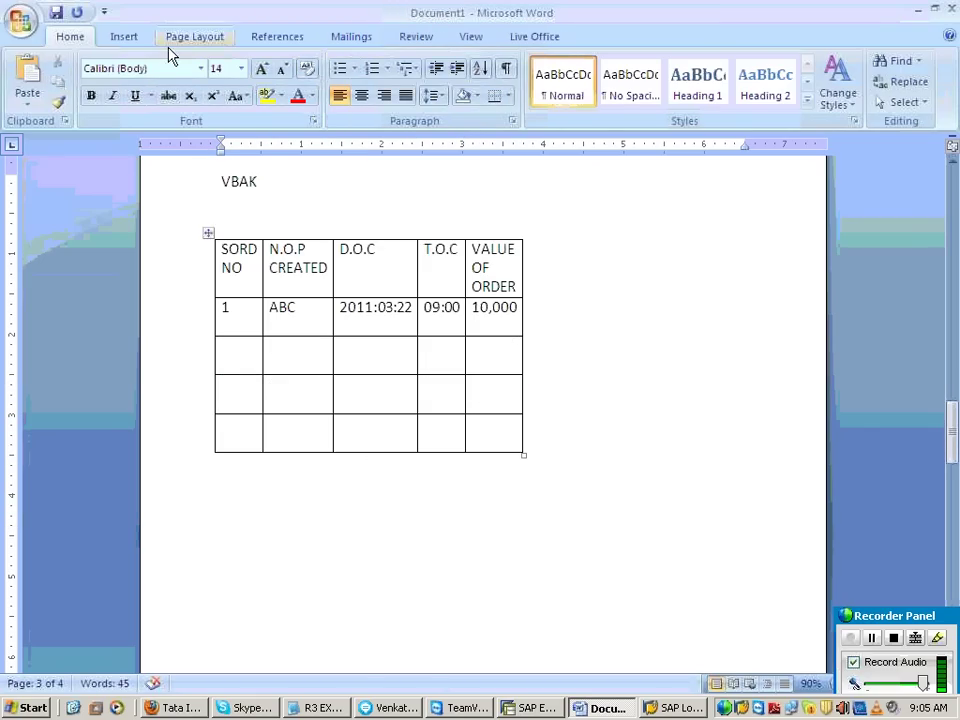
type("VBAP")
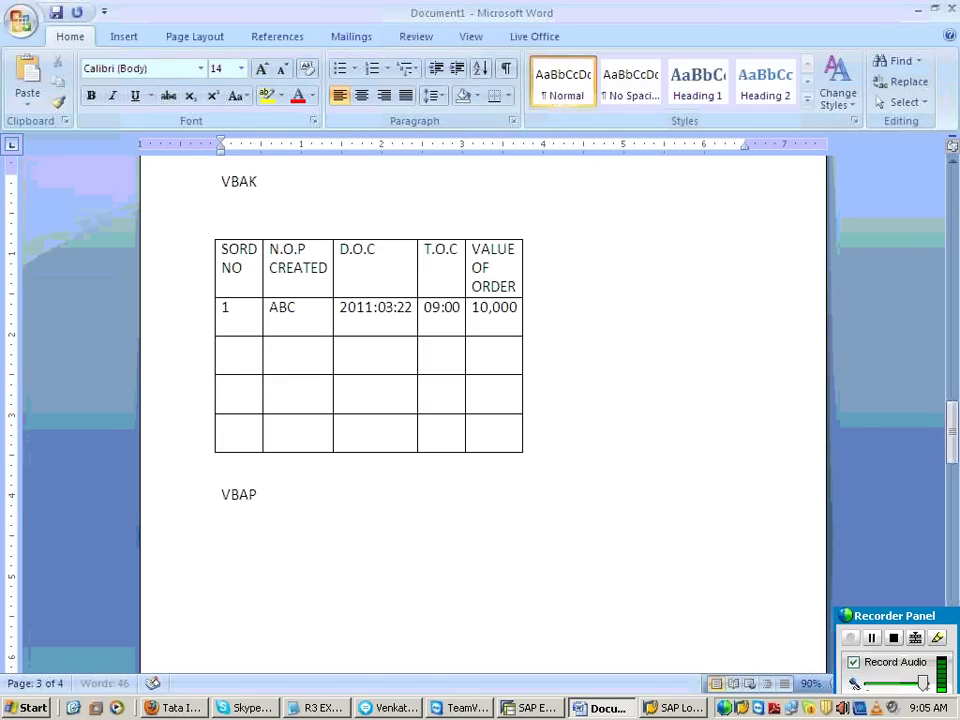
left_click(124, 36)
left_click(123, 85)
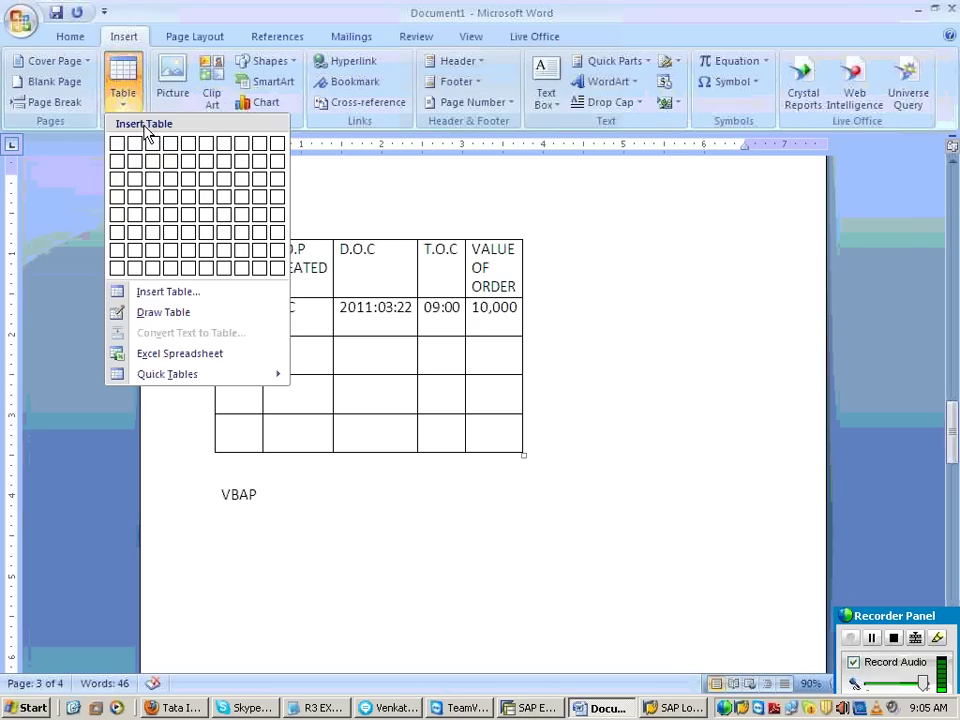
left_click(221, 214)
Resize the VBAP table to about 4.9" wide and enter SORD NO as its first column header
left_click_drag(750, 617, 476, 214)
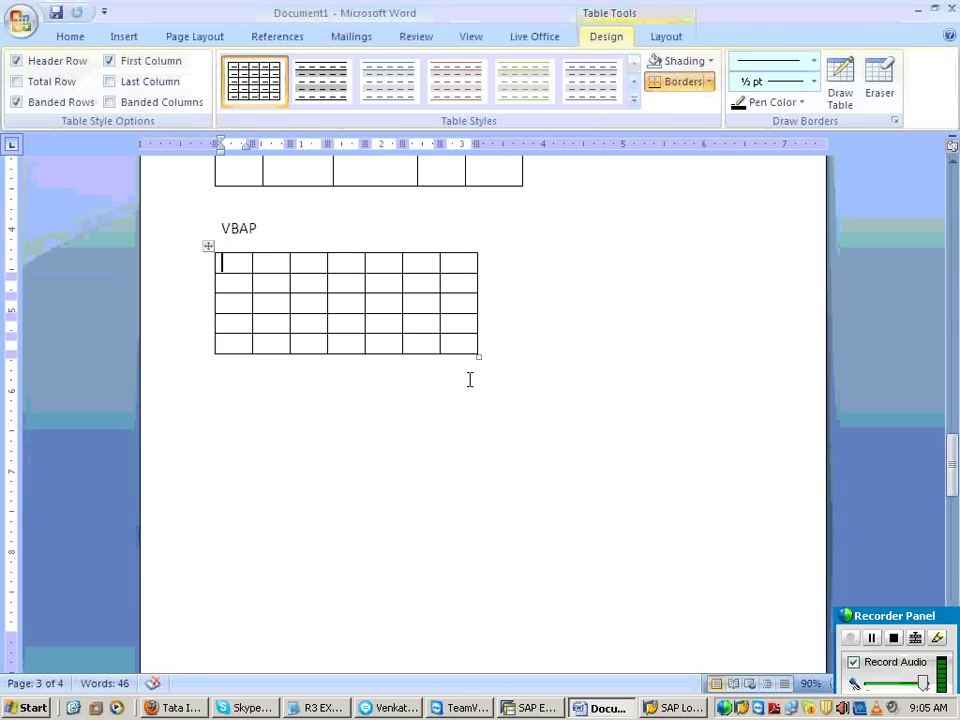
left_click_drag(475, 349, 611, 412)
scroll(291, 466, "up", 4)
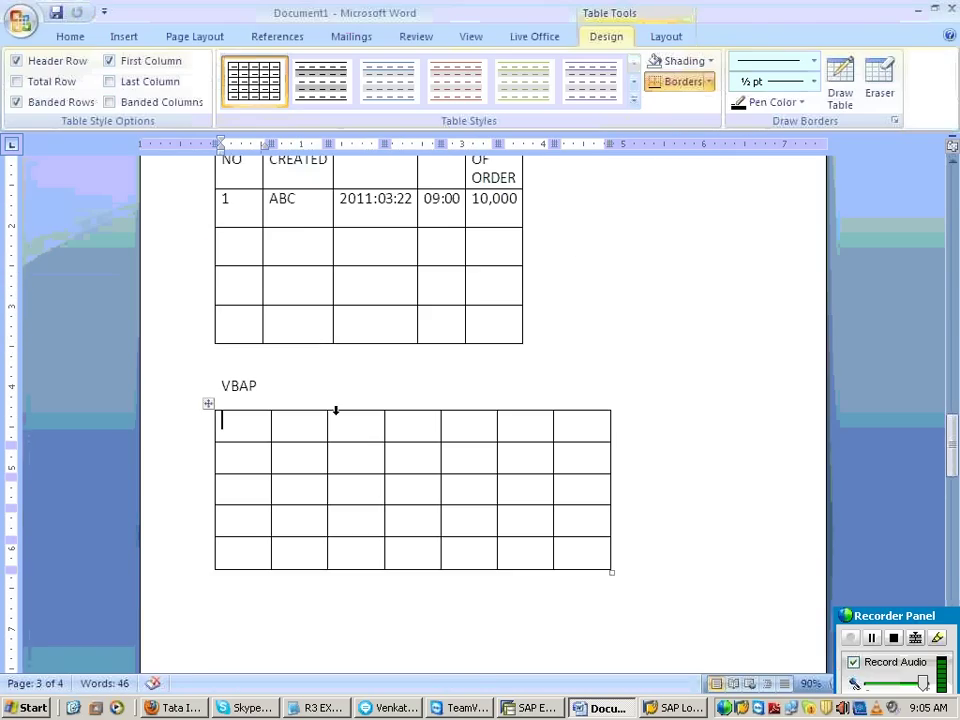
type("SOR")
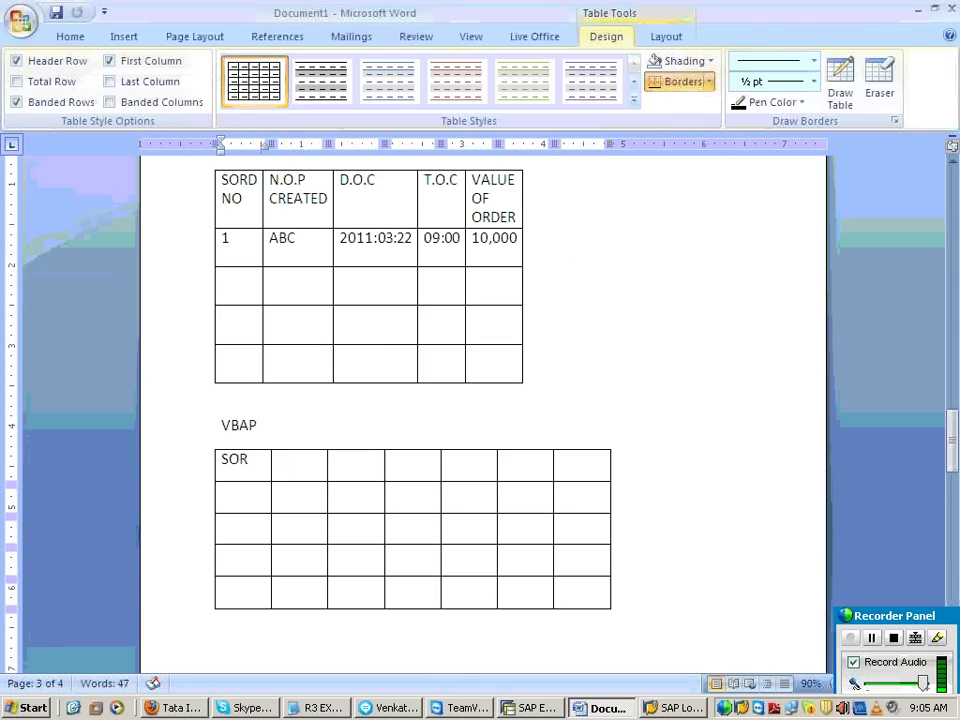
type("D NO")
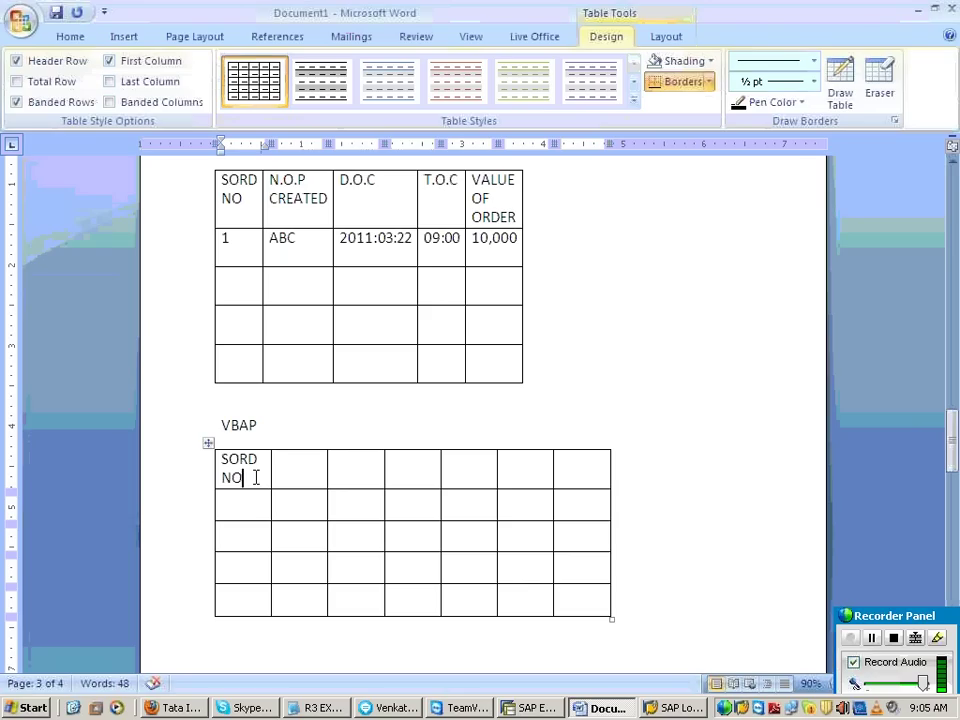
Add the ITEM NO header to the VBAP table and bold it along with the SORD NO headers in both tables
left_click(315, 460)
type("ITEM NO")
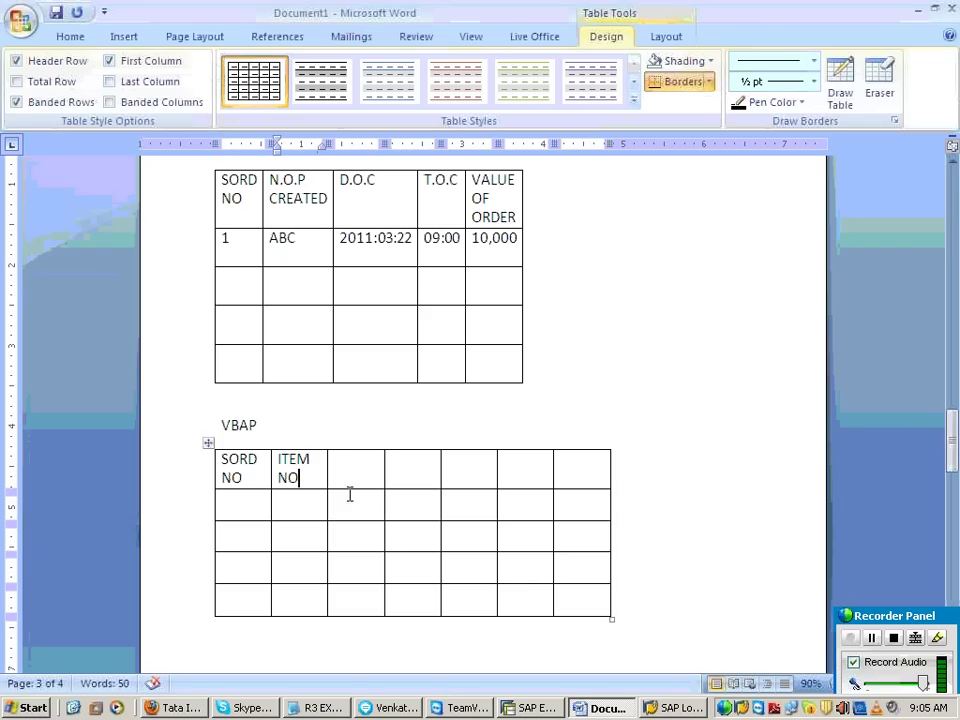
left_click_drag(313, 474, 247, 468)
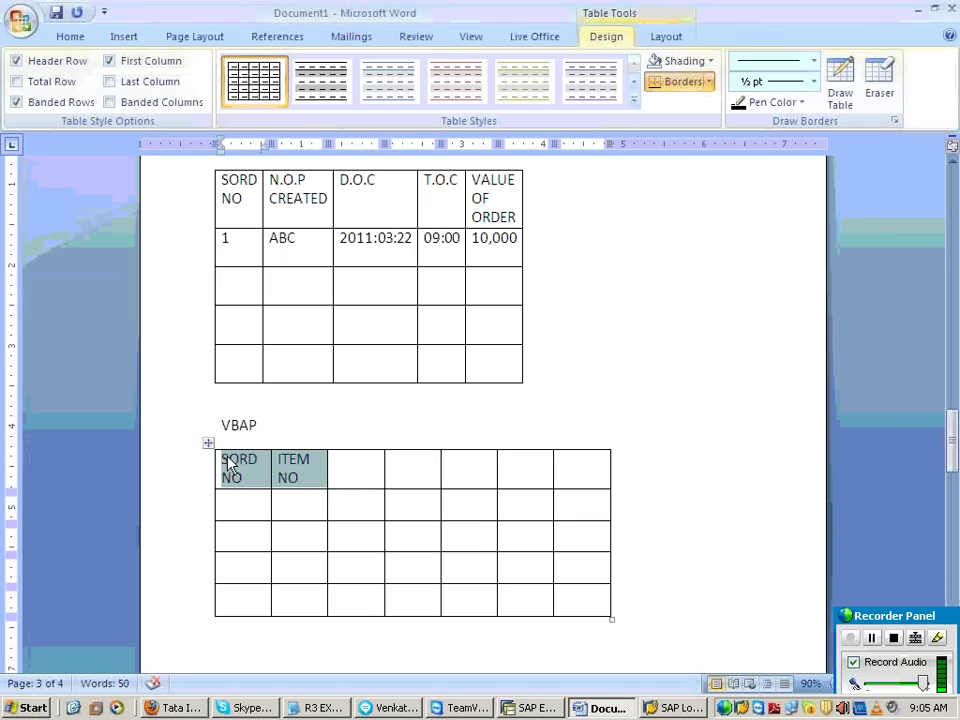
key("ctrl+b")
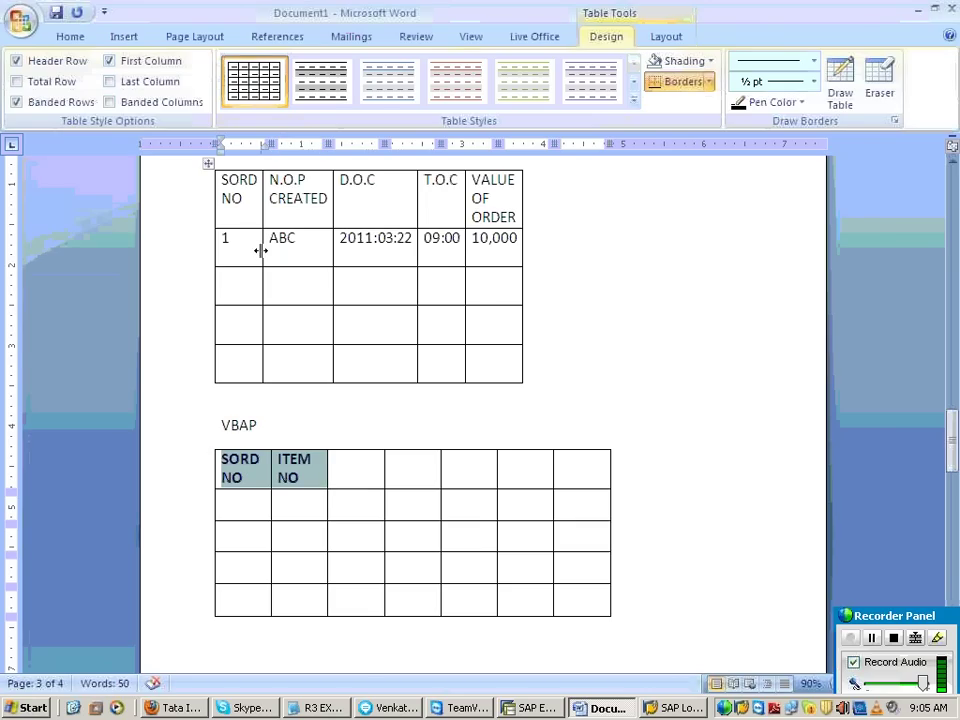
left_click(242, 205)
left_click_drag(242, 208, 222, 181)
key("ctrl+b")
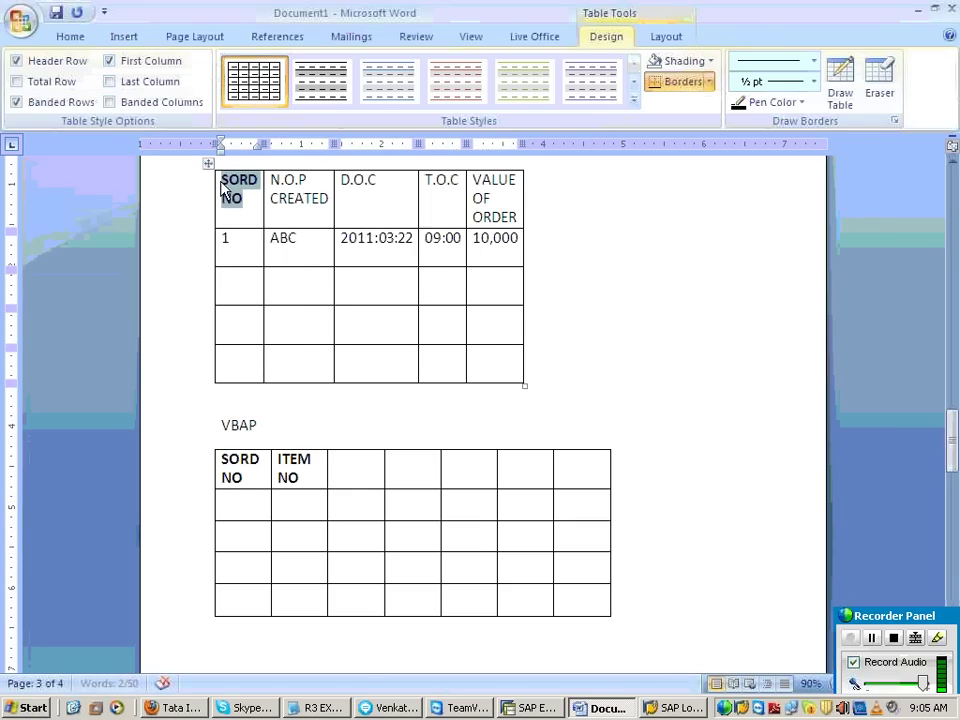
Enter NAME, QTY and VALUE OF ORDER W.R.T ITEM as the next three VBAP column headers
left_click(362, 472)
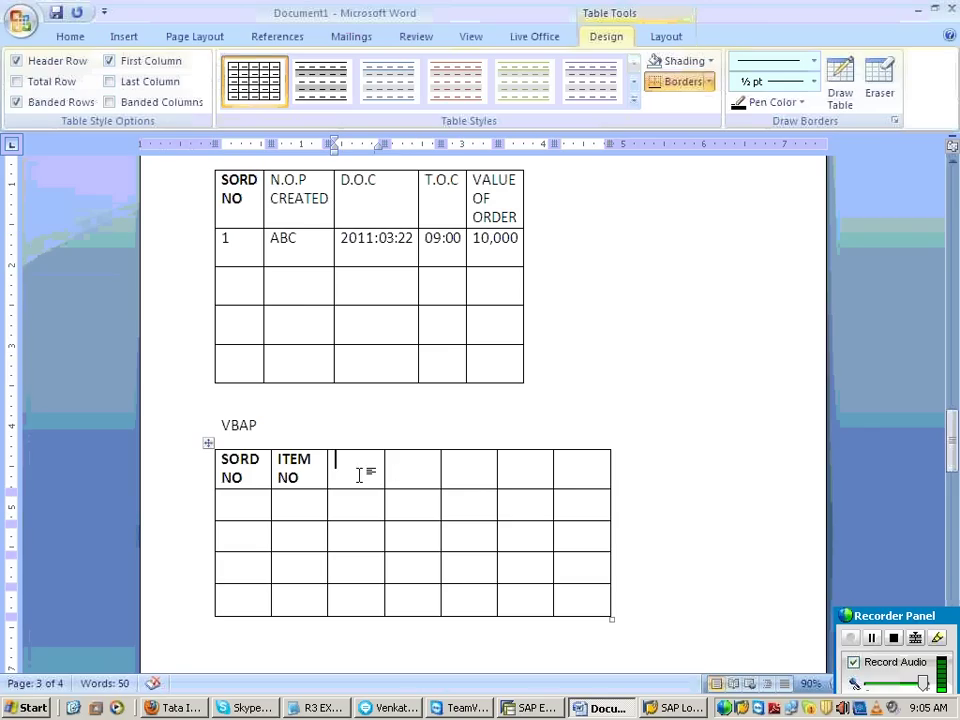
type("NAME")
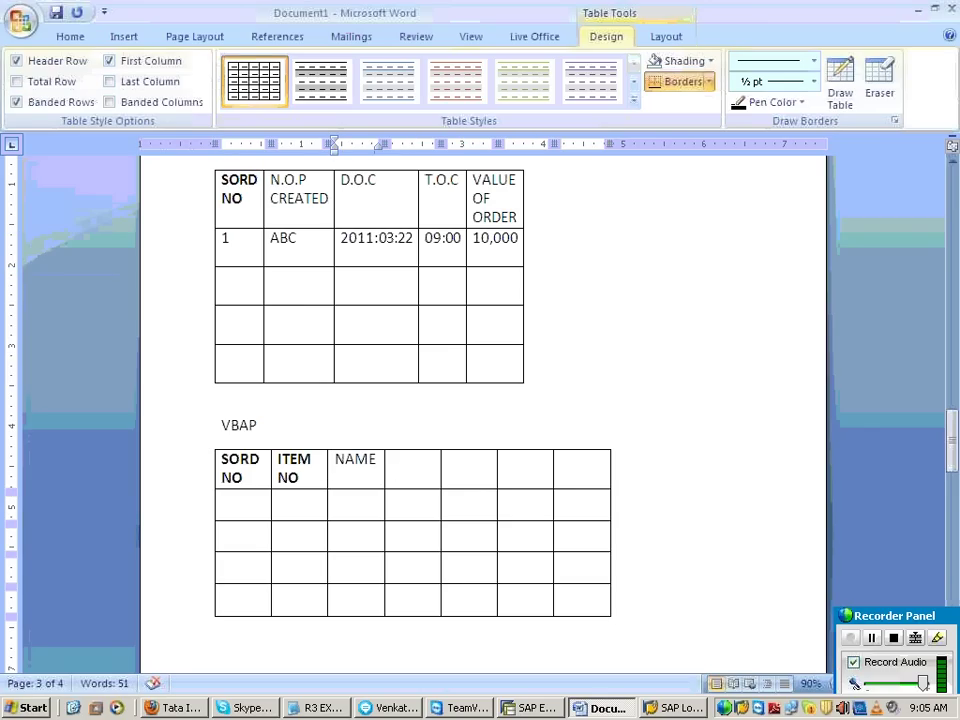
key("Tab")
type("QTY")
key("Tab")
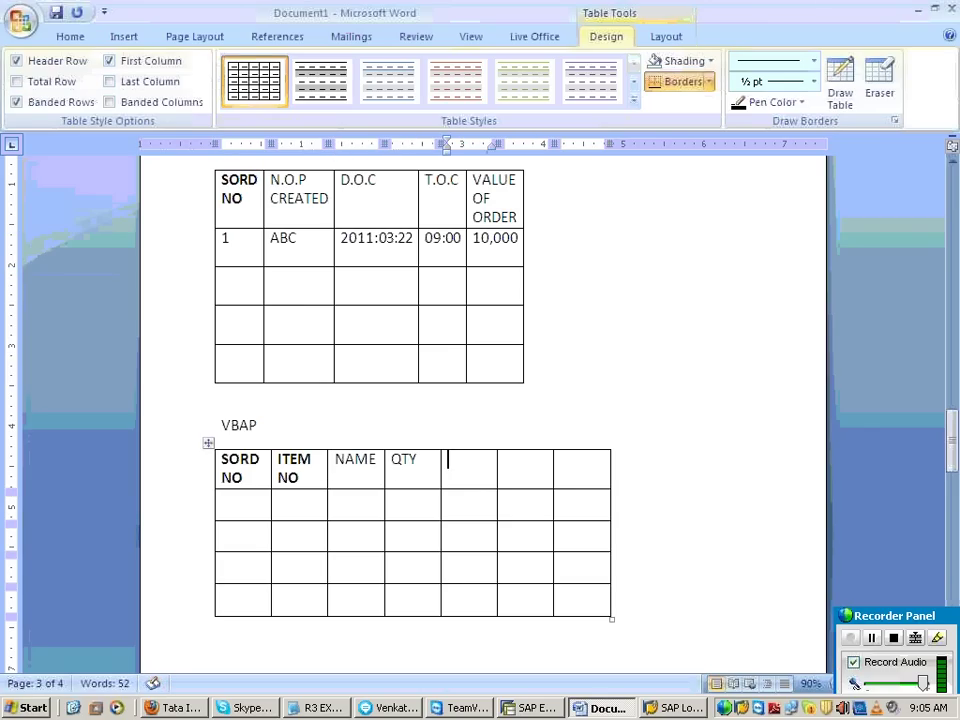
type("VAL")
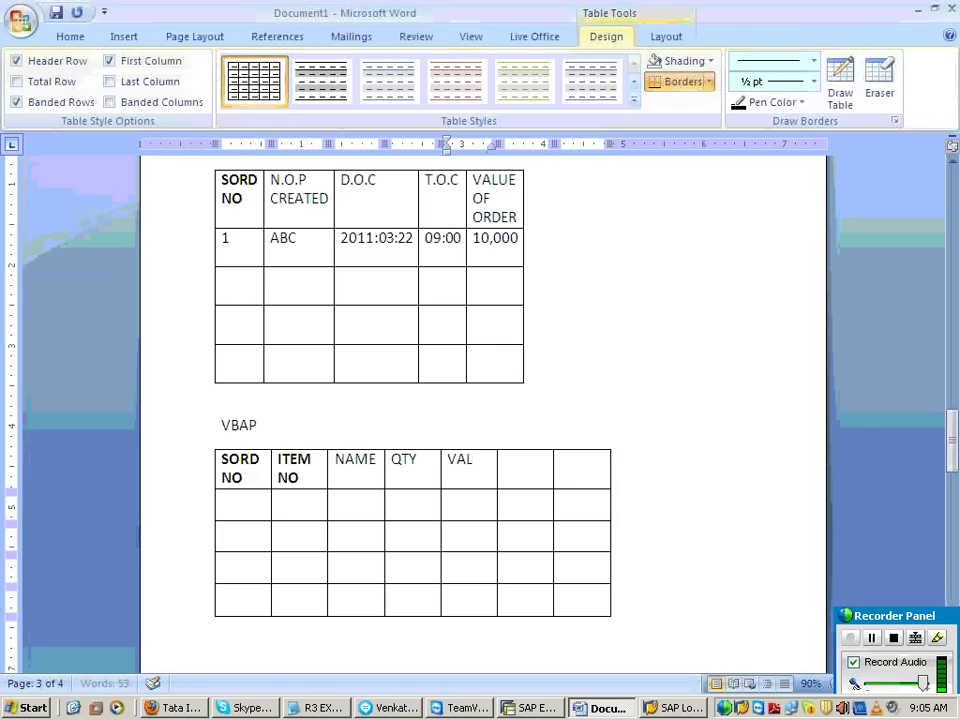
type("UE OF O")
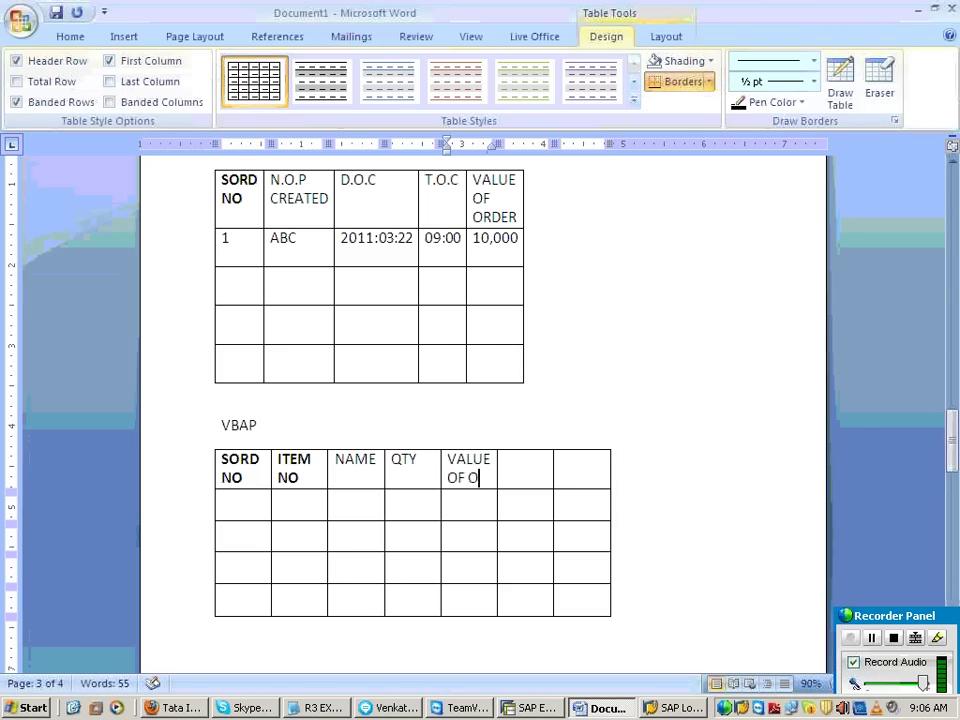
type("RDER W")
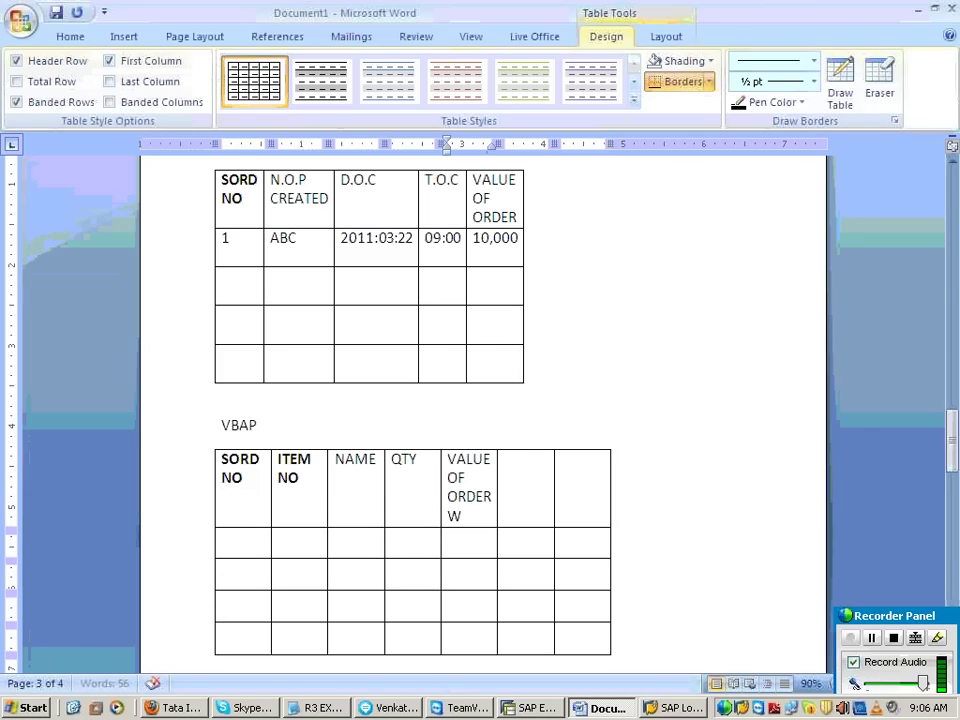
type(".R.T ITEM")
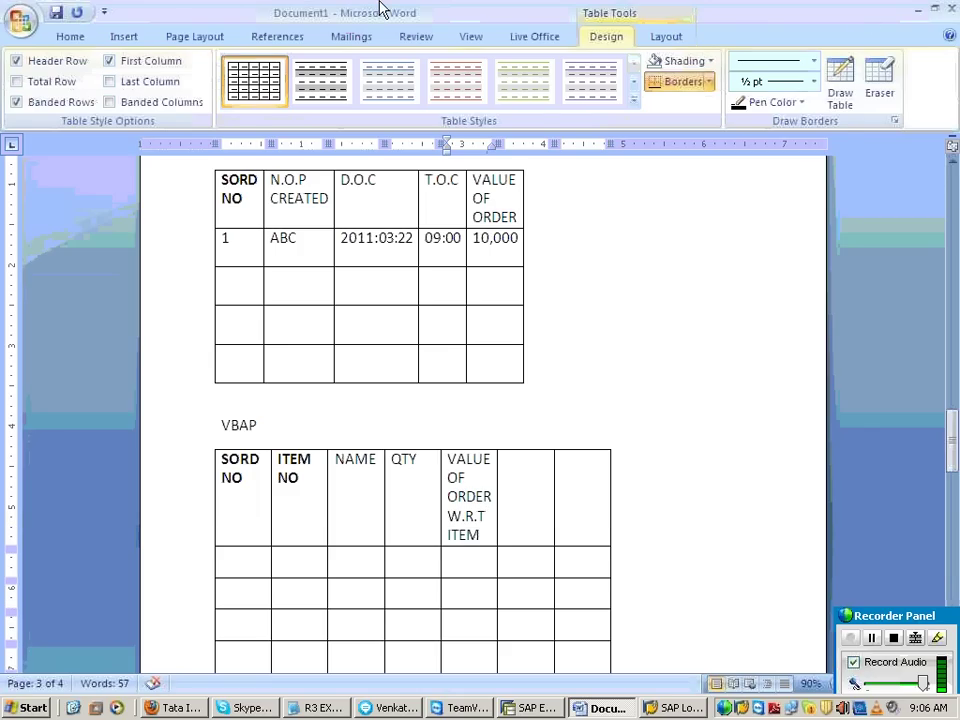
Draw an arrow about 0.8" high from the first column of the VBAK table down to the VBAP SORD NO header
left_click(128, 38)
left_click(268, 62)
left_click(203, 85)
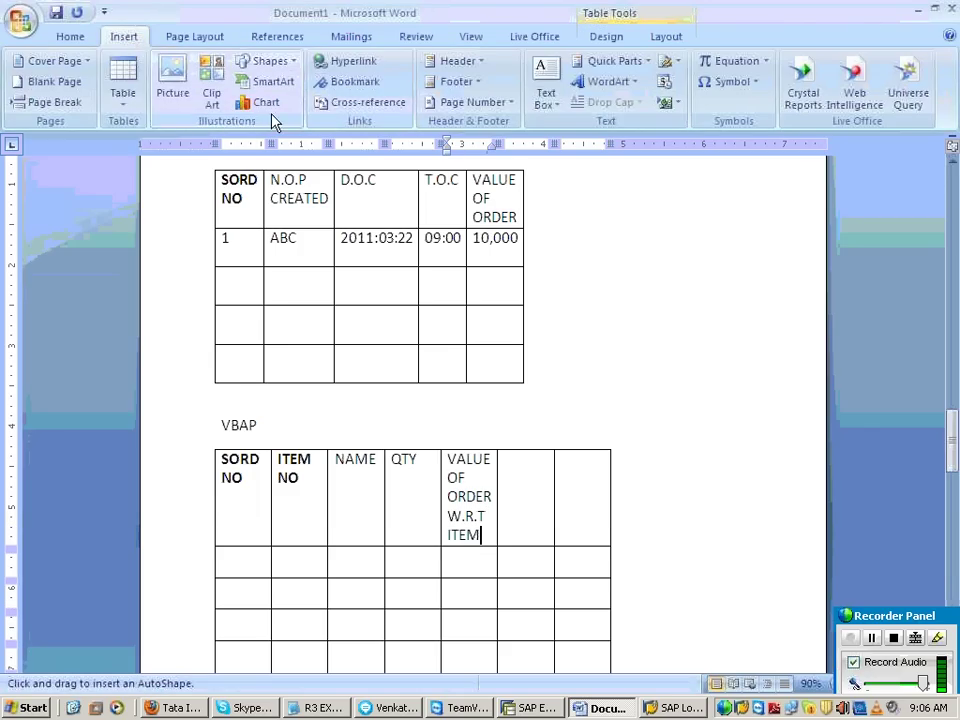
left_click_drag(229, 384, 238, 450)
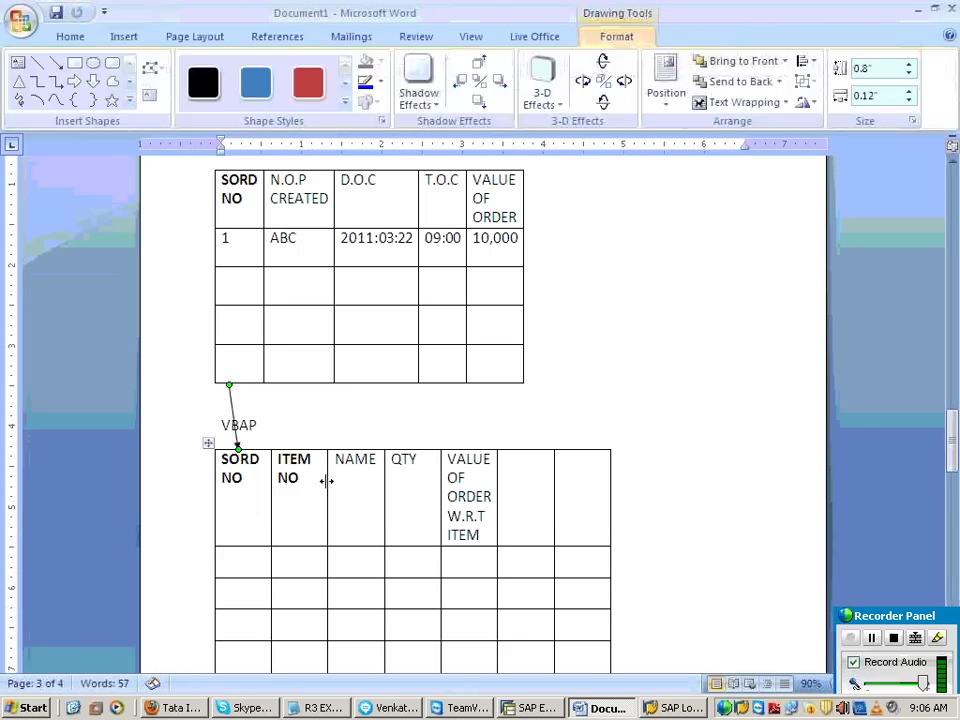
Fill the first three VBAP data rows with SORD NO 1 and ITEM NO 10, 20 and 30
scroll(325, 481, "down", 1)
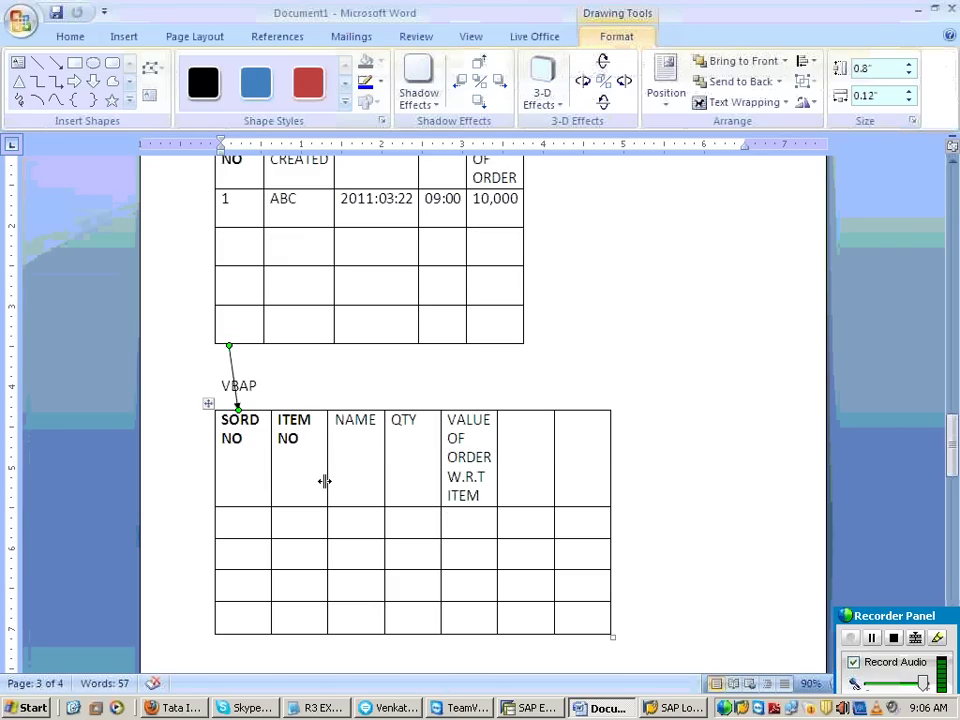
left_click(243, 514)
type("1")
left_click(279, 514)
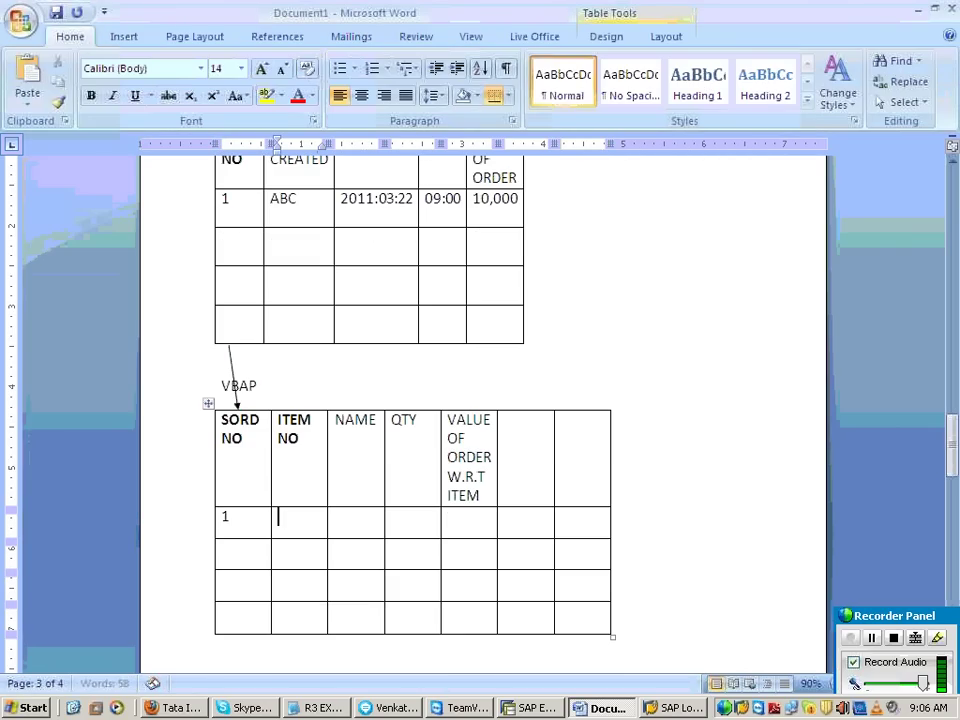
type("10")
left_click(236, 549)
type("1")
left_click(284, 549)
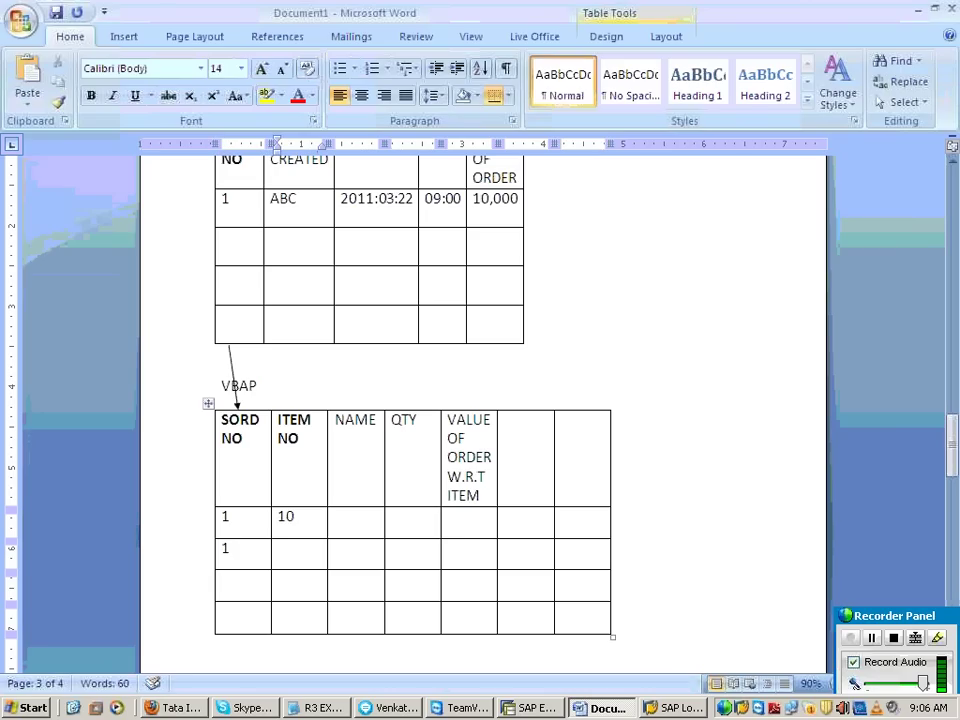
type("20")
left_click(224, 581)
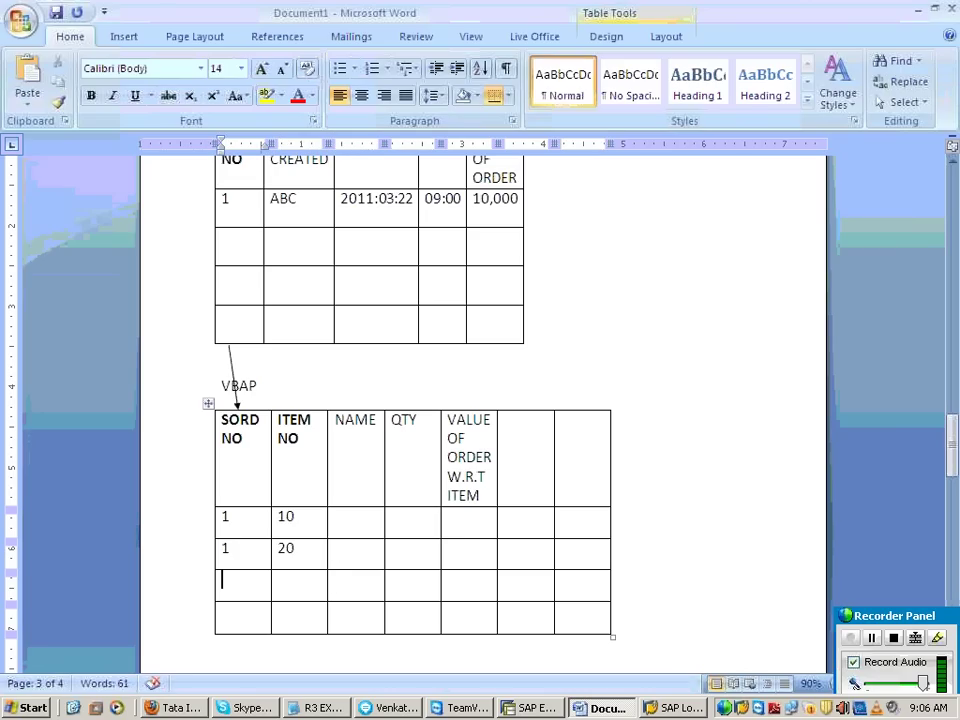
type("1")
left_click(279, 581)
type("30")
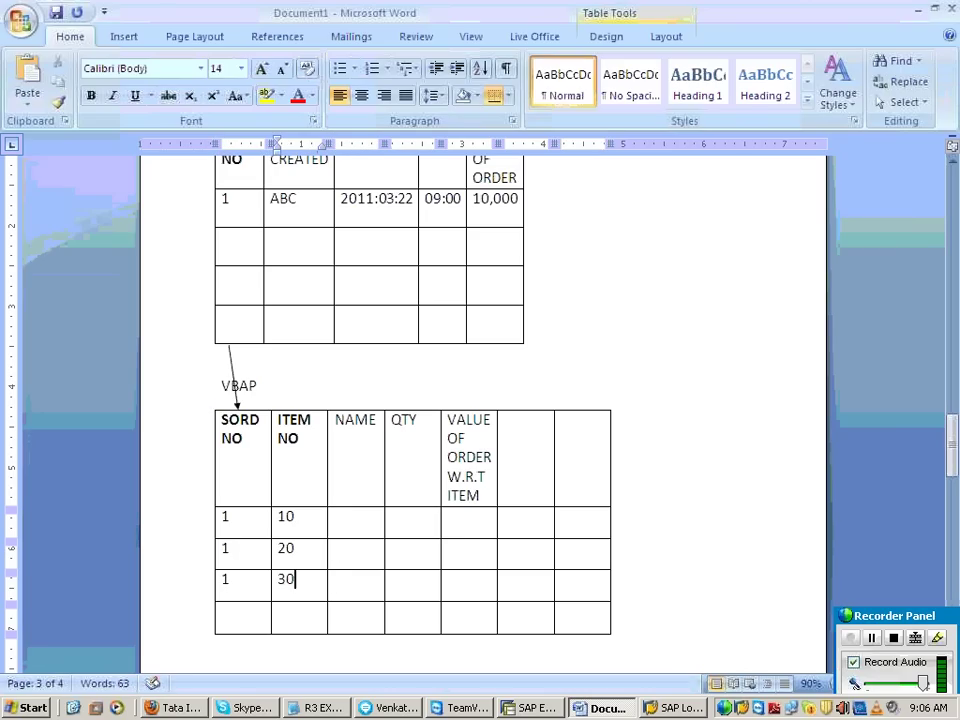
Enter the names TABLE, CHAIR and PC for VBAP items 10, 20 and 30
left_click(345, 580)
left_click(345, 517)
type("TABLE")
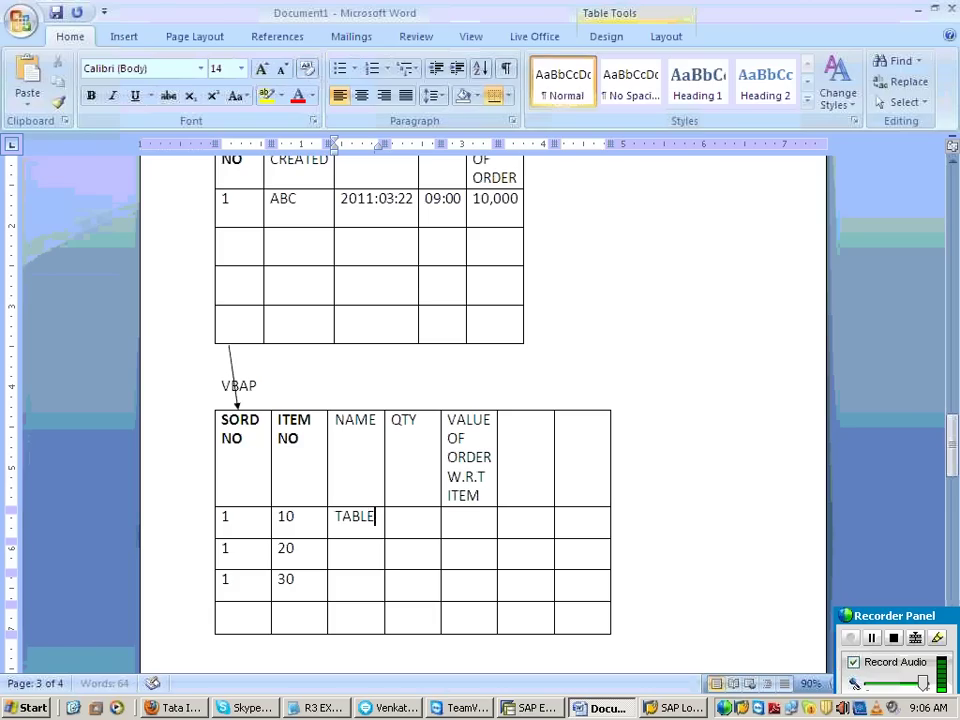
left_click(336, 549)
type("CHAIR")
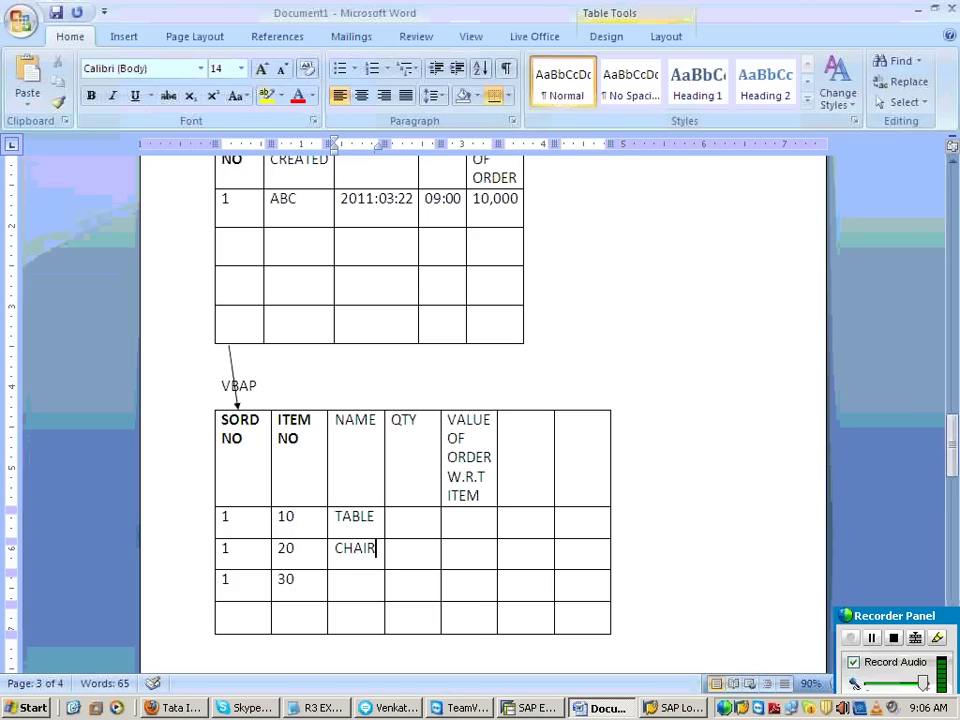
left_click(337, 580)
type("PC")
Delete the two empty last columns of the VBAP table
left_click(516, 426)
left_click_drag(516, 426, 598, 615)
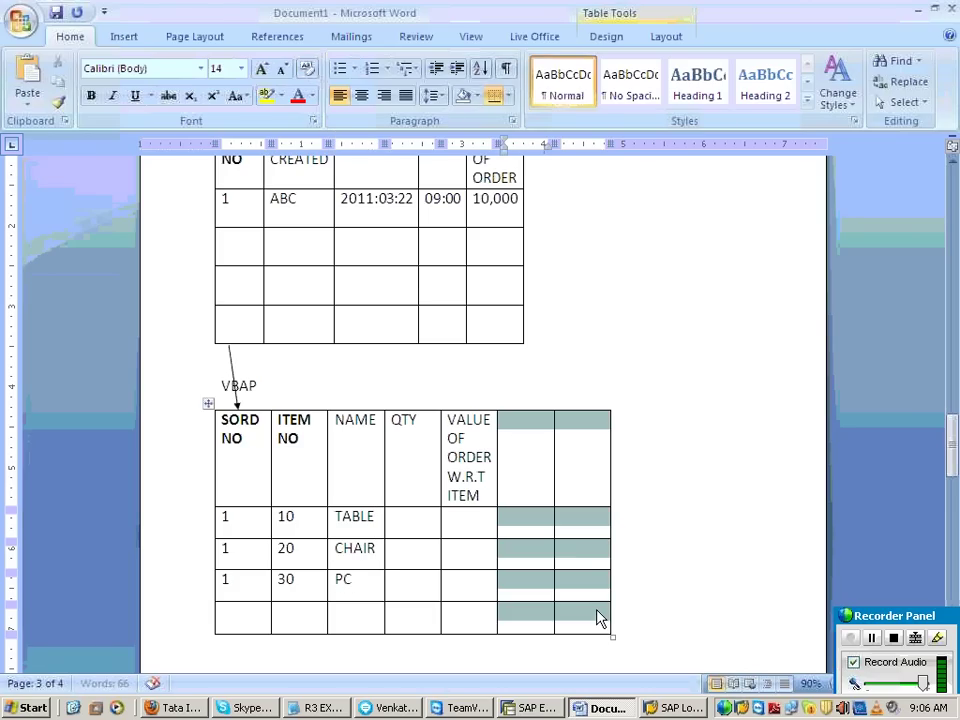
key("BackSpace")
Enter the quantities 4 for TABLE, 2 for CHAIR and 1 for PC in the VBAP table
left_click(397, 526)
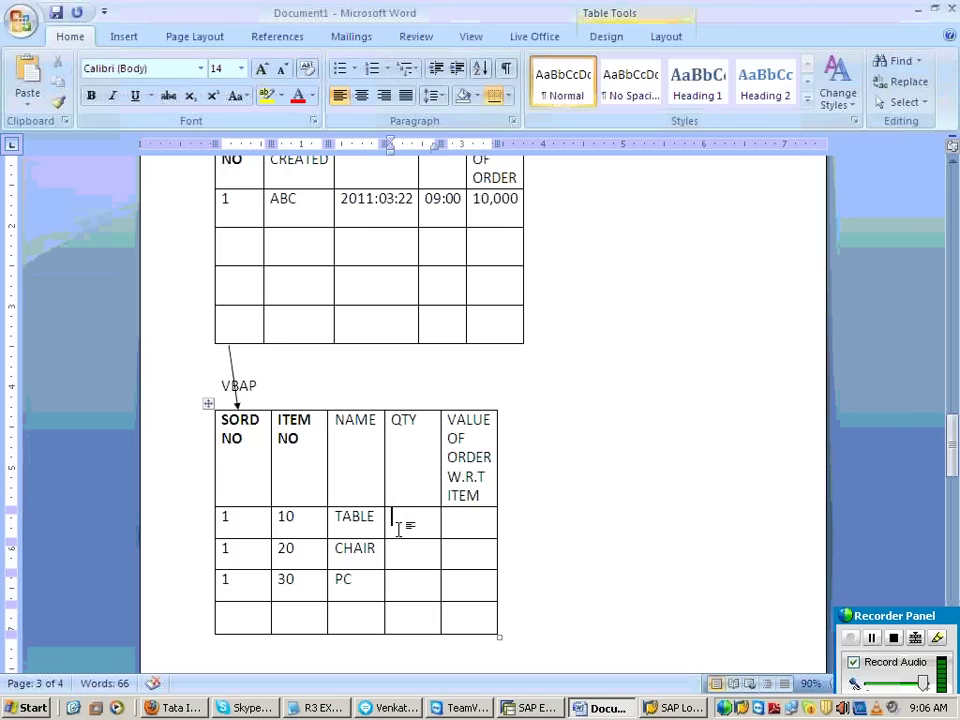
type("4")
left_click(395, 549)
type("2")
left_click(397, 580)
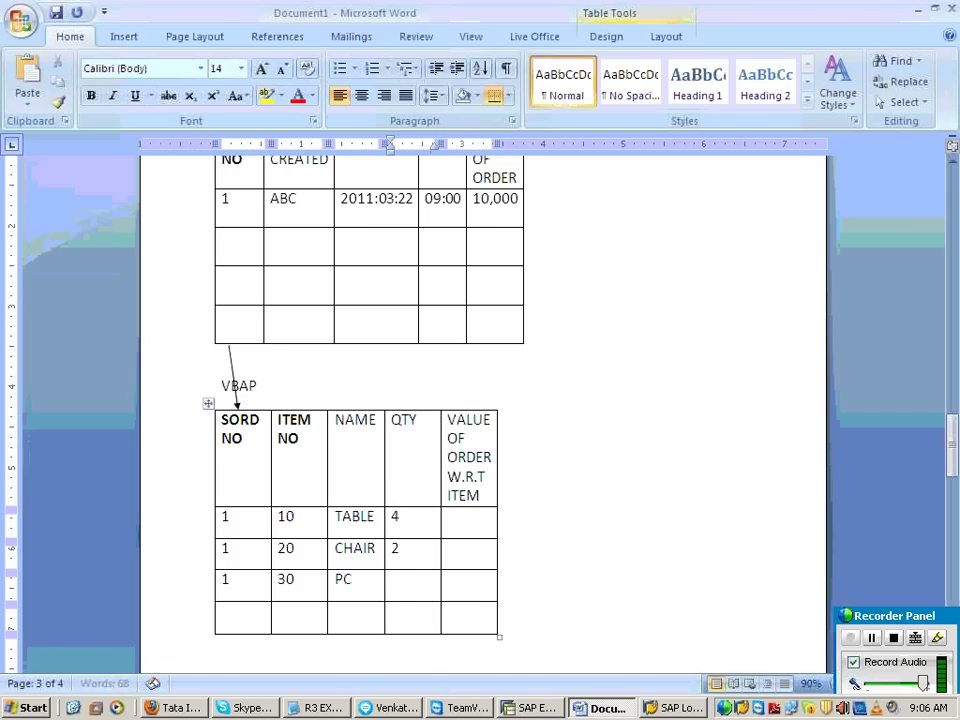
type("1")
Enter the item order values 4000 for TABLE, 1000 for CHAIR and 5000 for PC in the VBAP table
left_click(482, 527)
type("400")
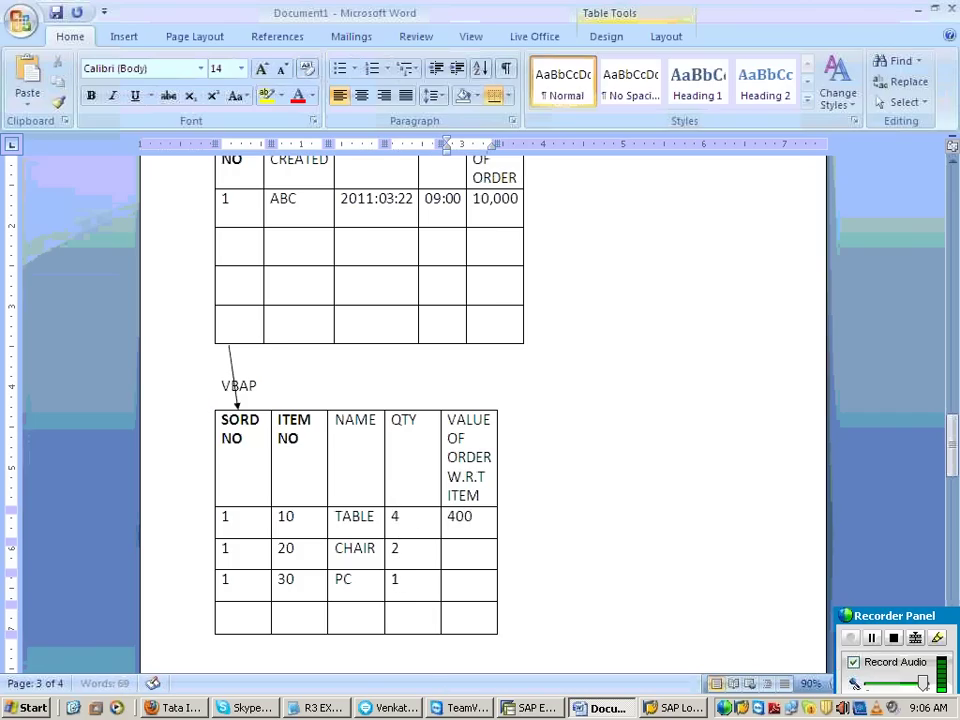
type("0")
type("1000")
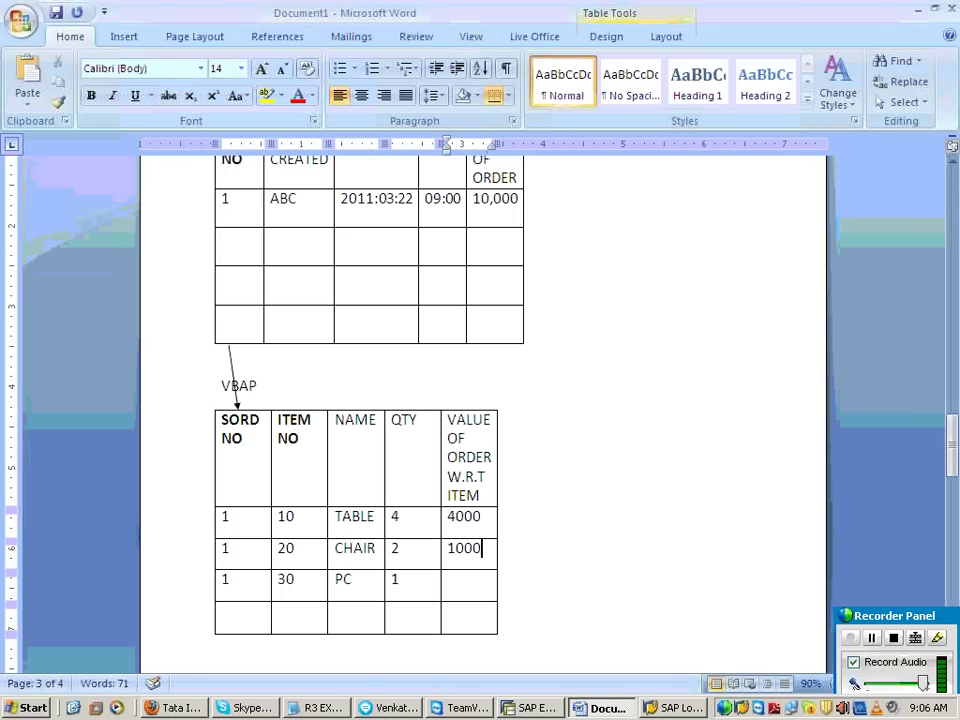
left_click(463, 580)
type("5000")
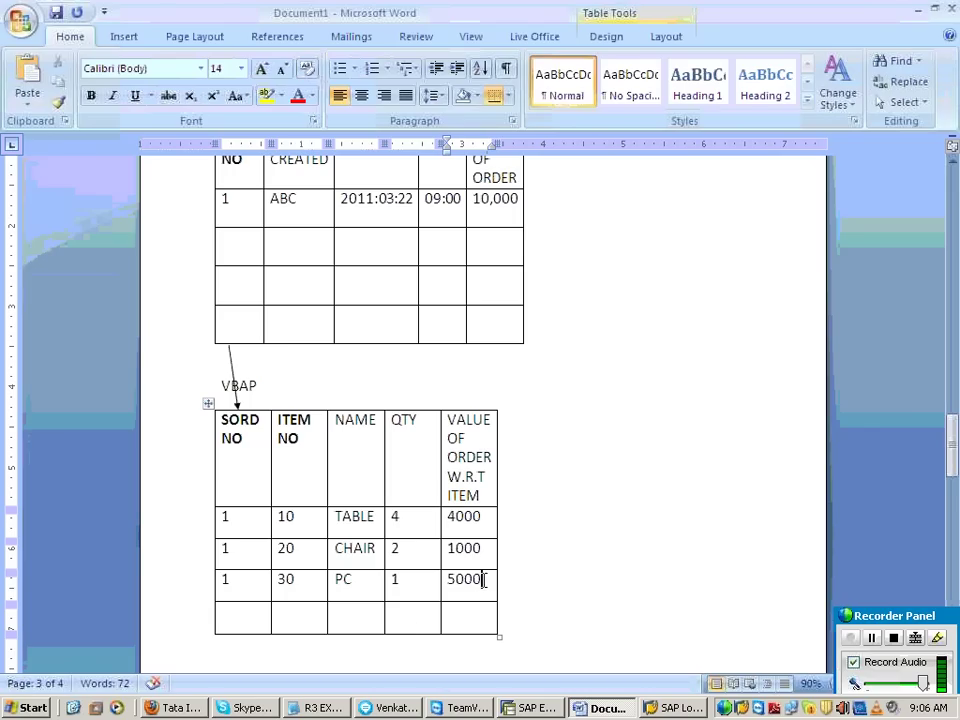
Compare the three VBAP item values with the filled VBAK order row by highlighting each of them
left_click_drag(484, 580, 450, 524)
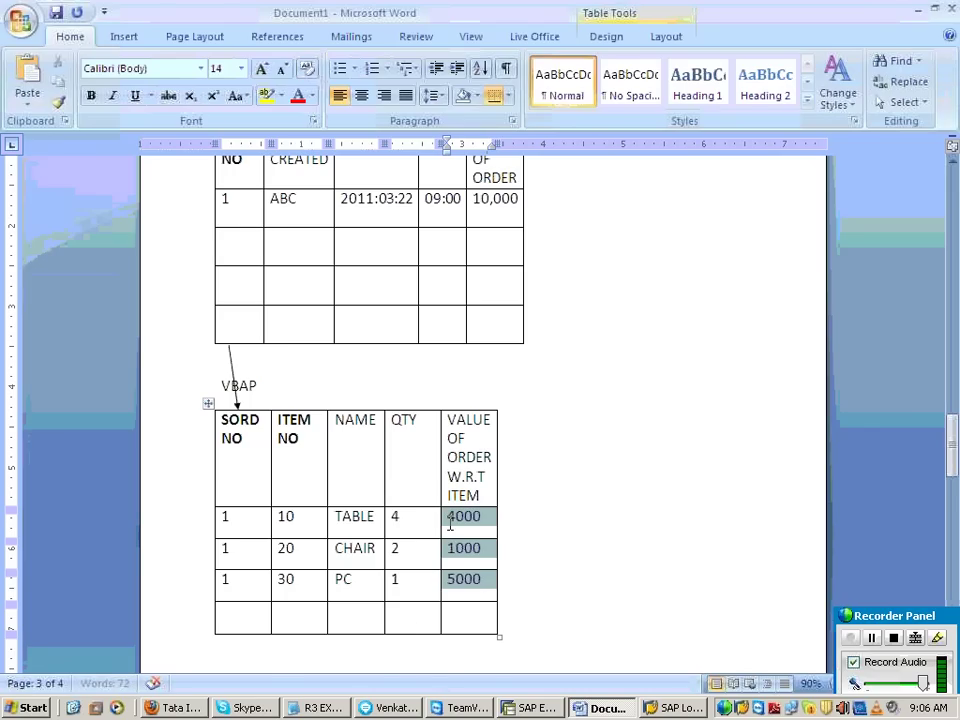
scroll(450, 520, "up", 3)
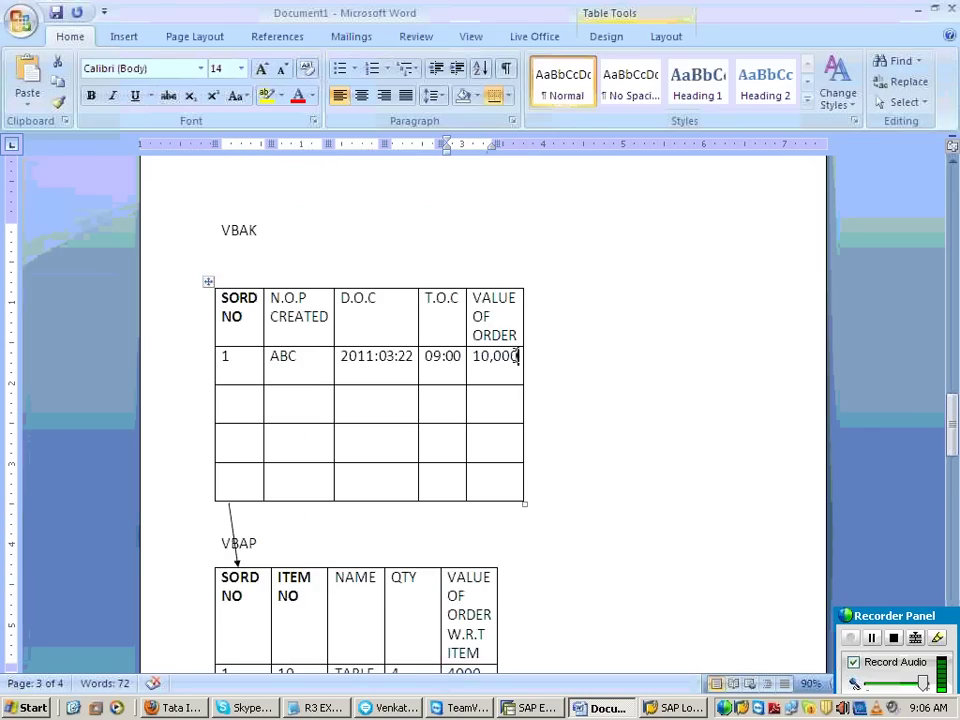
left_click_drag(518, 356, 225, 356)
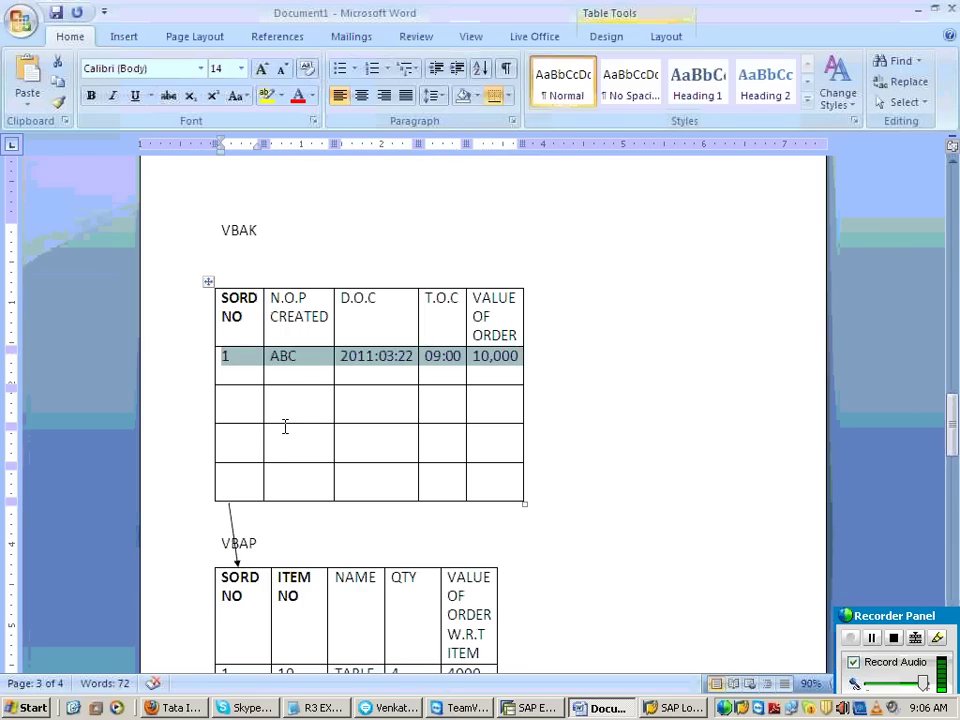
scroll(377, 515, "down", 3)
scroll(377, 515, "down", 1)
left_click(463, 516)
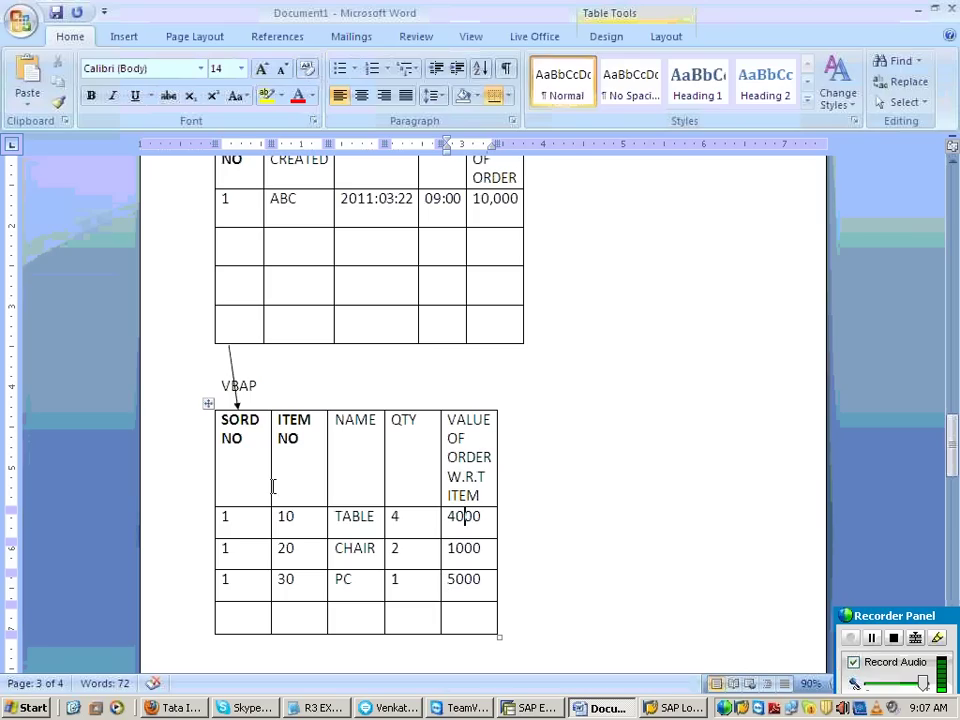
Move the VBAK table toward the page's left edge and place the VBAP table beside it on the right
scroll(208, 300, "up", 1)
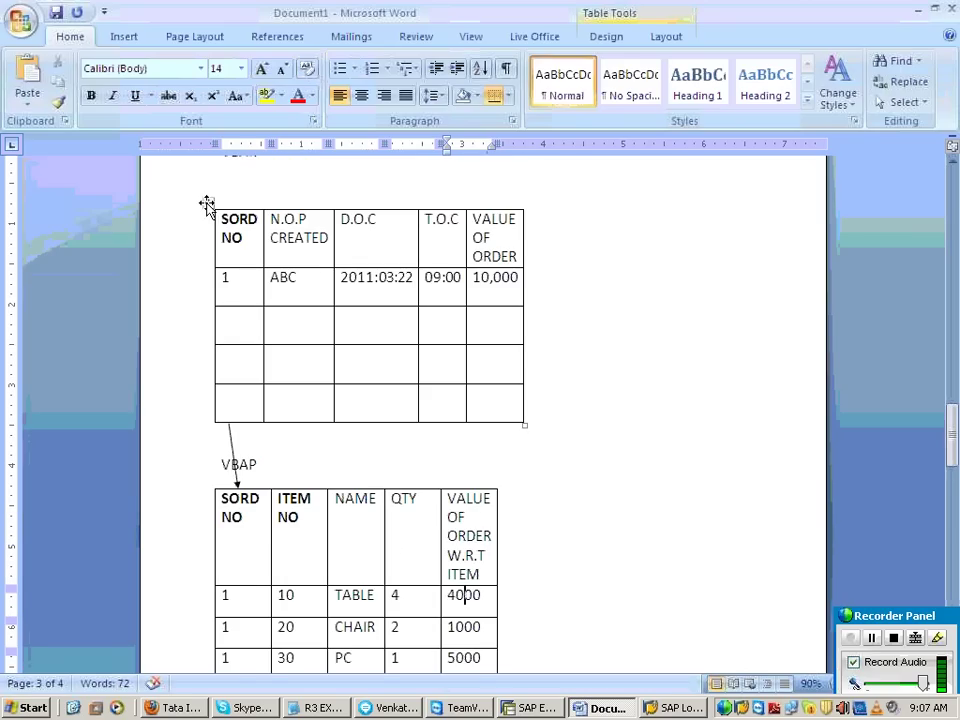
left_click_drag(207, 203, 165, 181)
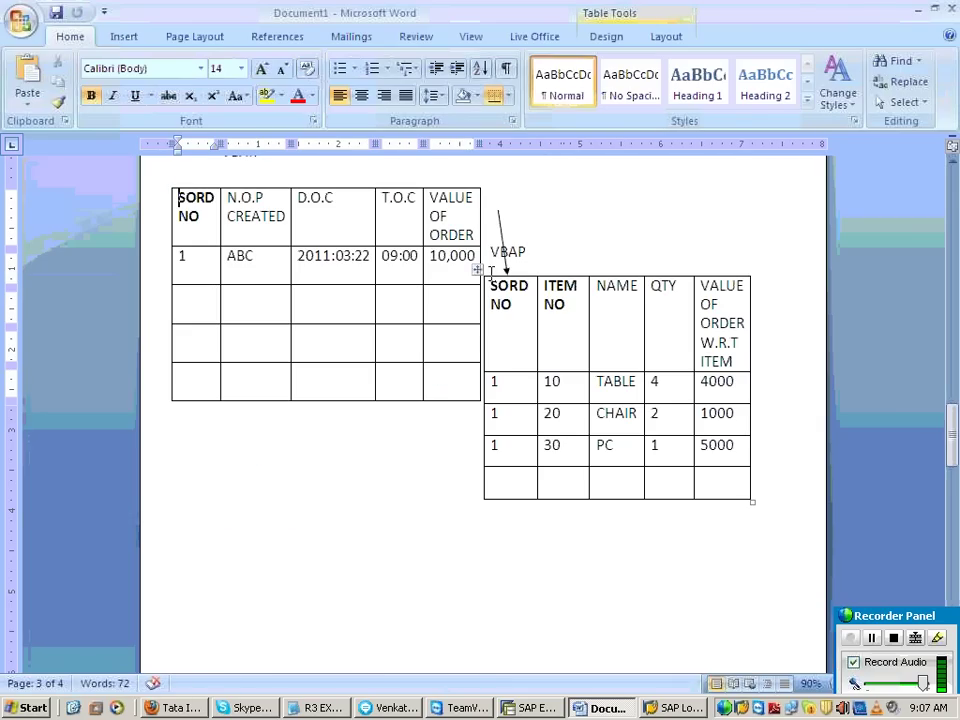
left_click_drag(478, 270, 534, 169)
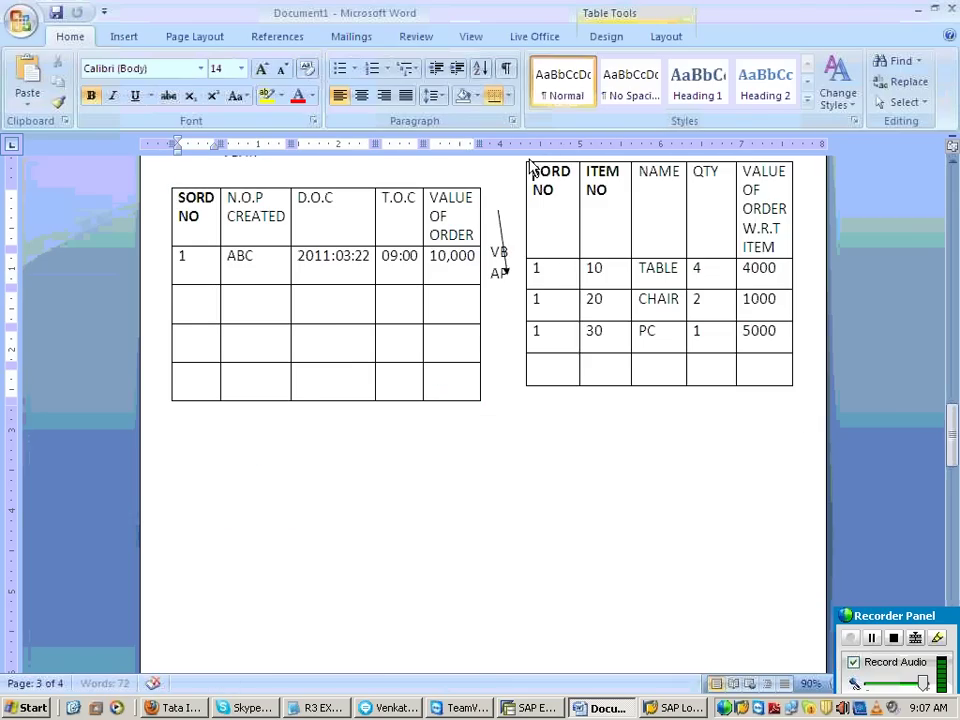
Delete the arrow between the VBAK and VBAP tables
scroll(501, 338, "up", 2)
left_click(499, 341)
key("Delete")
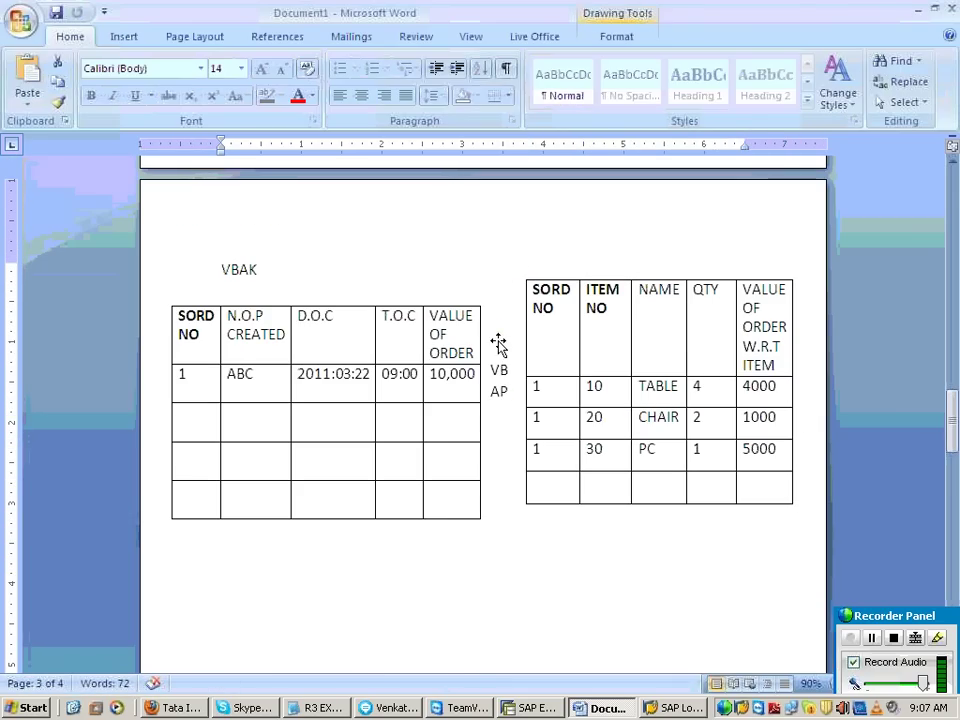
Erase the VBAP title squeezed between the two tables
left_click(506, 390)
key("BackSpace")
key("BackSpace")
key("BackSpace")
key("BackSpace")
key("BackSpace")
key("BackSpace")
key("BackSpace")
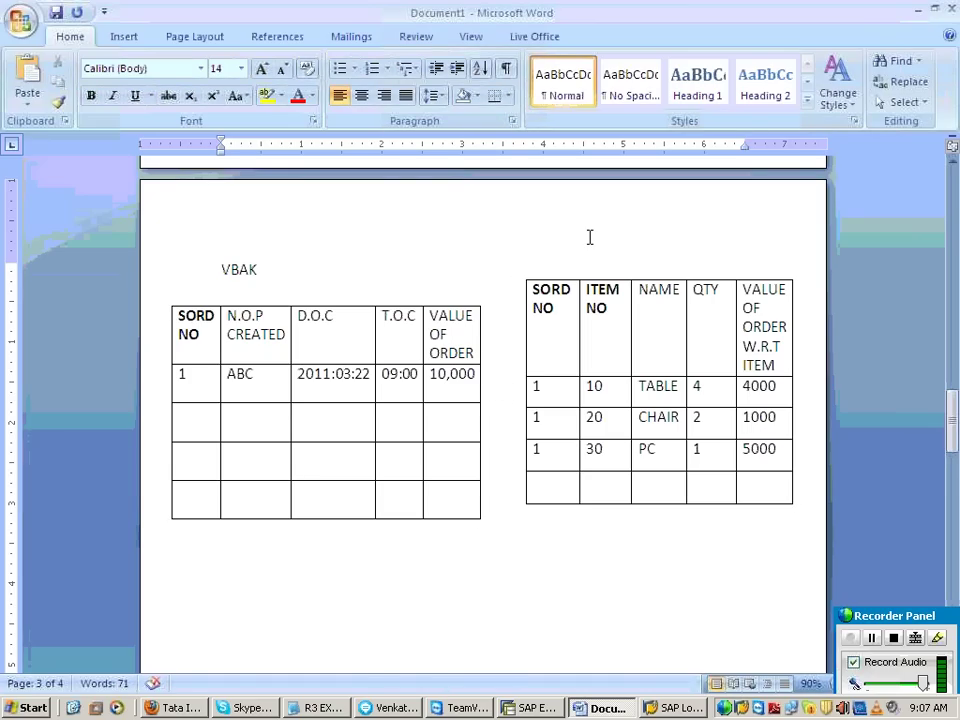
key("Tab")
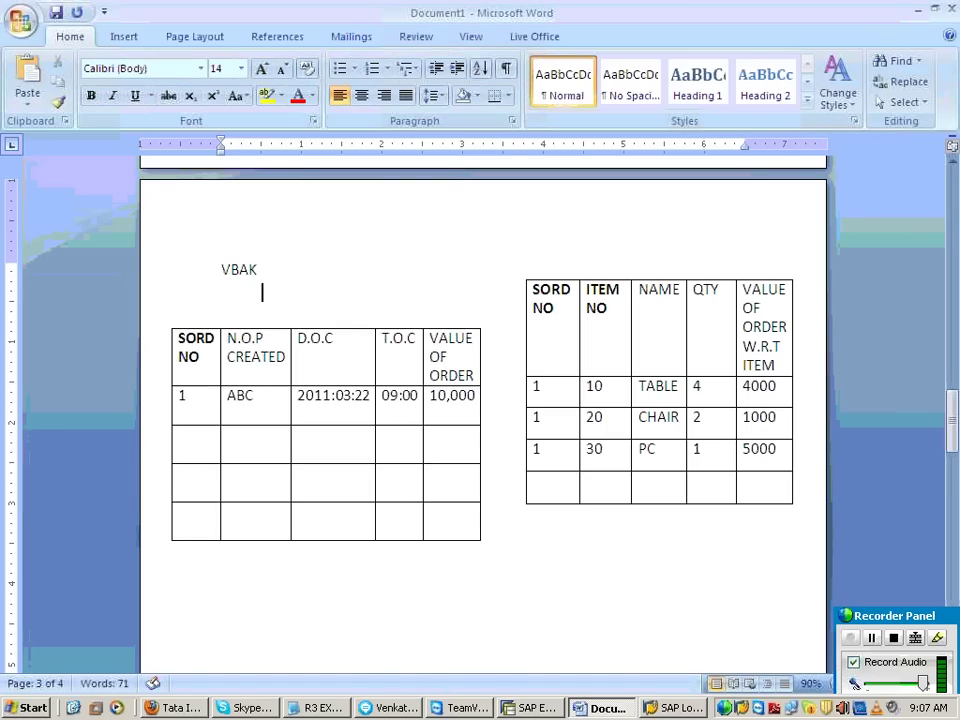
key("BackSpace")
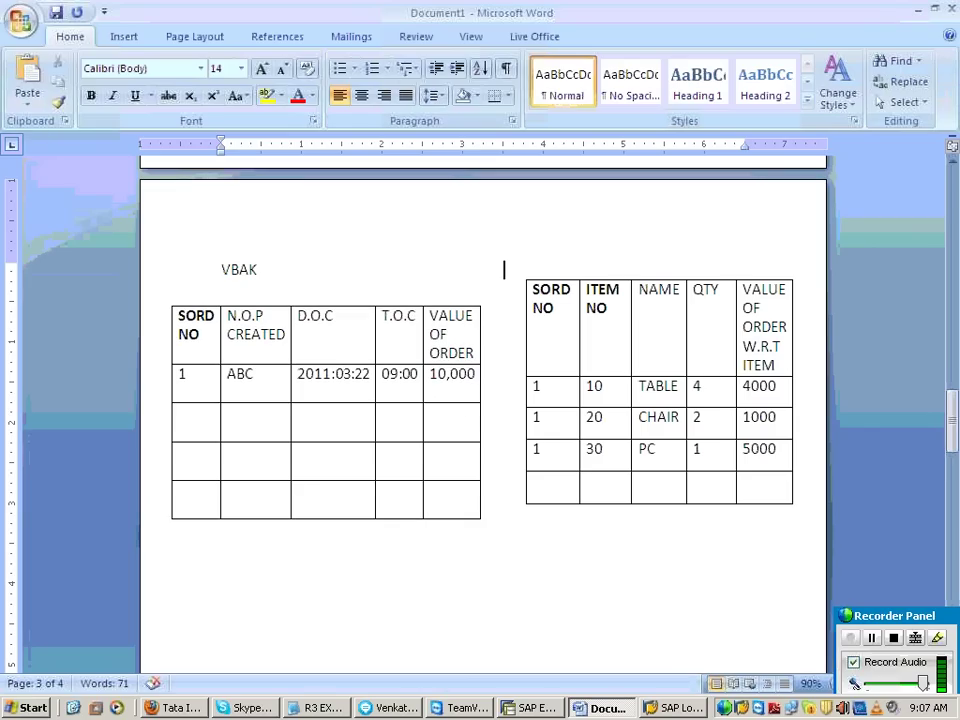
type("VB")
key("BackSpace")
key("BackSpace")
Add the title VBAP just below the item table
left_click(640, 557)
key("Tab")
key("Tab")
key("Tab")
key("Tab")
key("Tab")
type("VBAP")
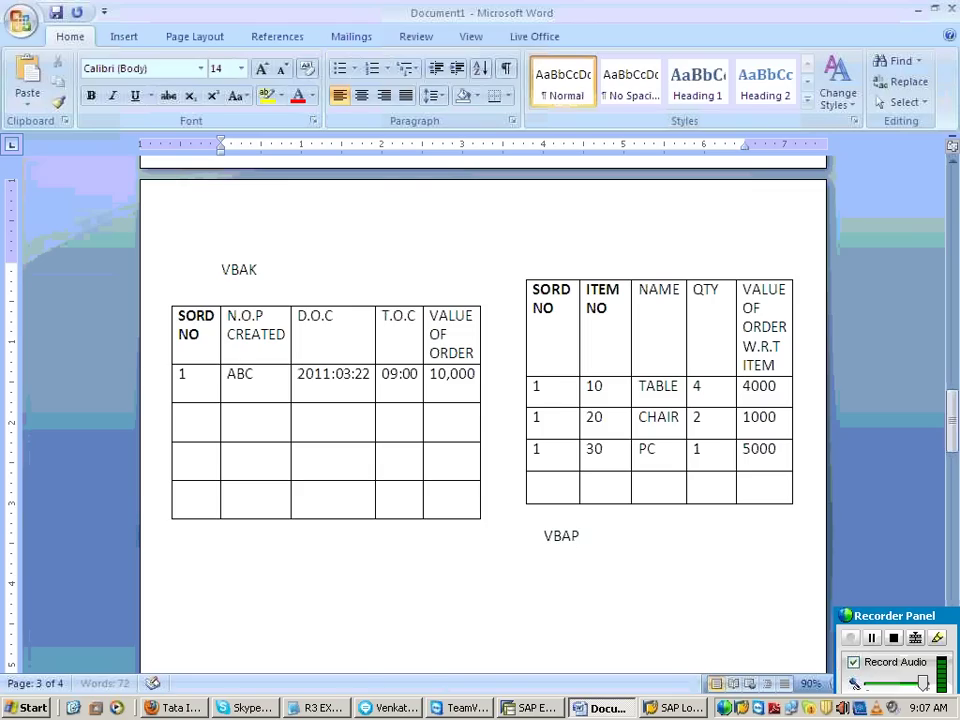
Draw an arrow from the SORD NO header of the VBAK table to the SORD NO header of the VBAP table
left_click(124, 36)
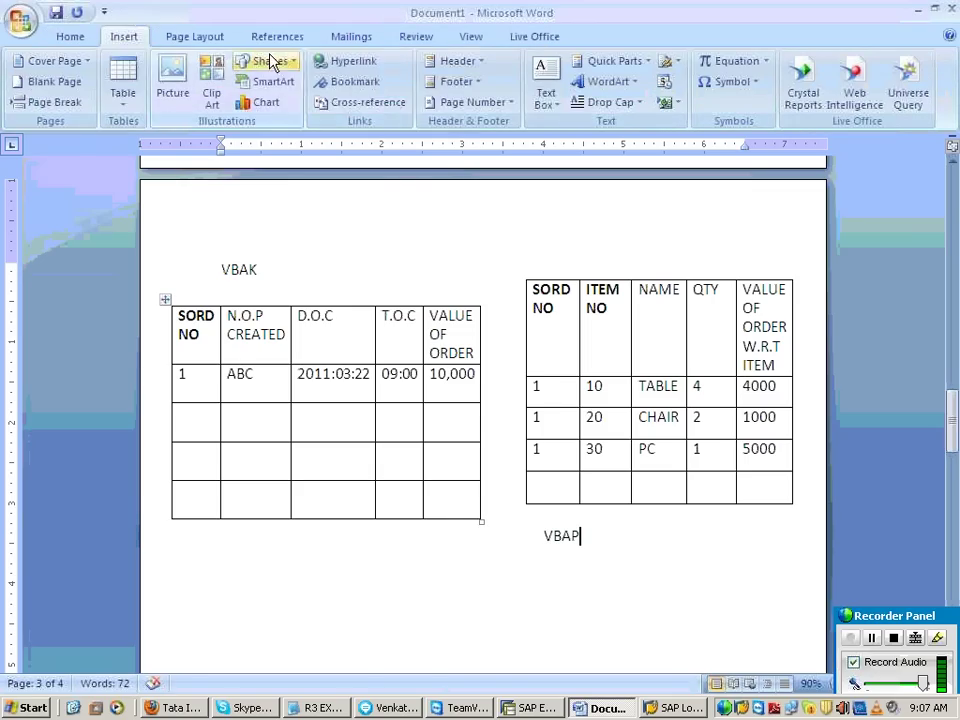
left_click(268, 60)
left_click(251, 101)
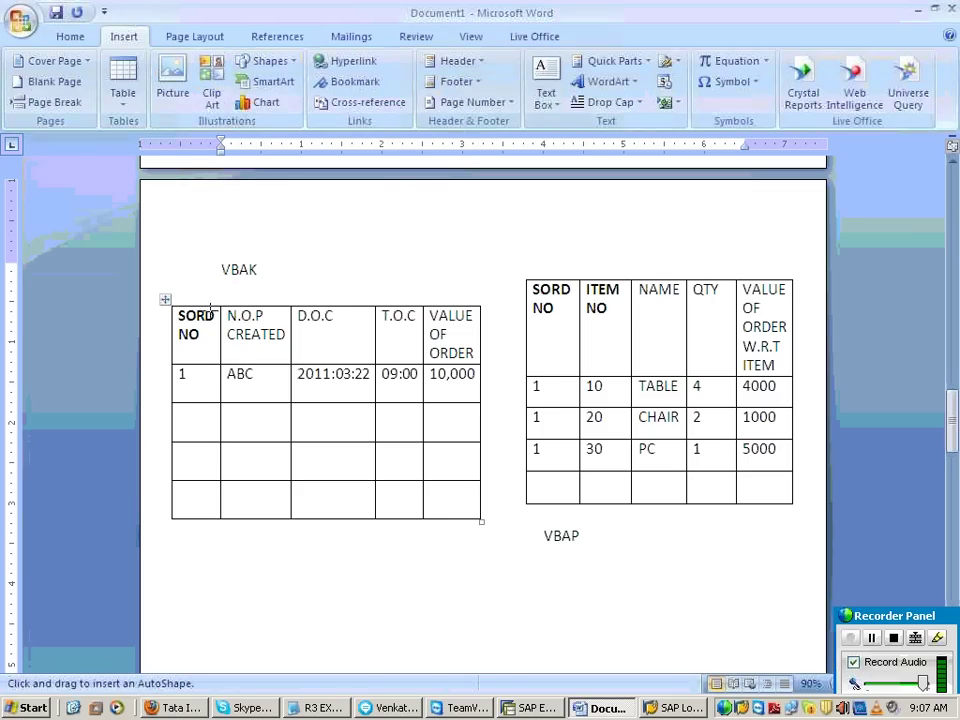
mouse_move(250, 306)
left_mouse_down()
mouse_move(315, 288)
mouse_move(528, 284)
left_mouse_up()
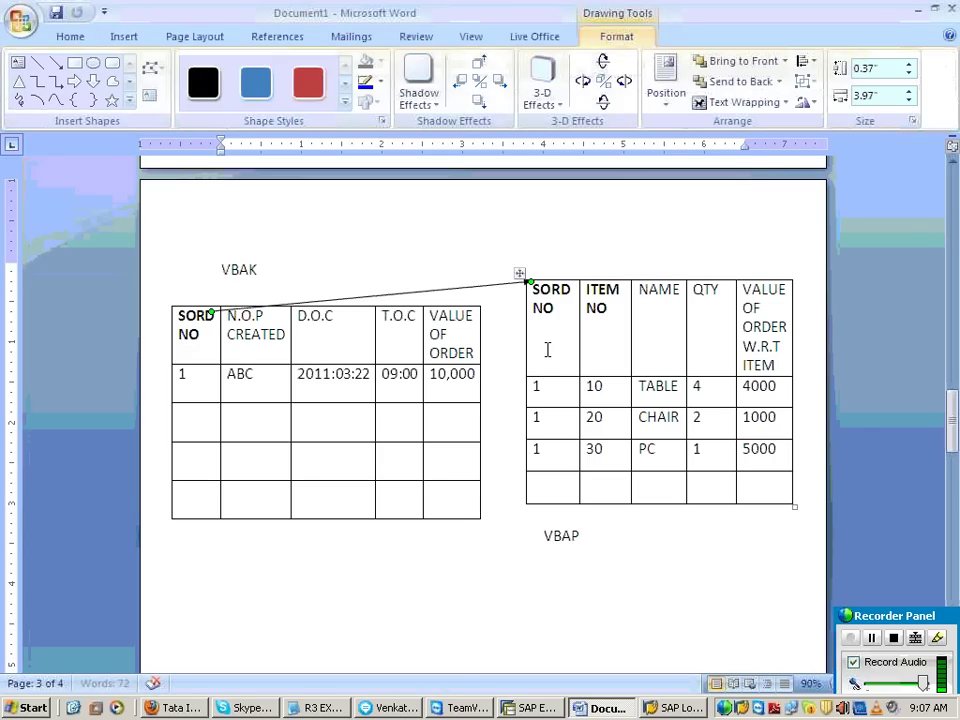
left_click(547, 348)
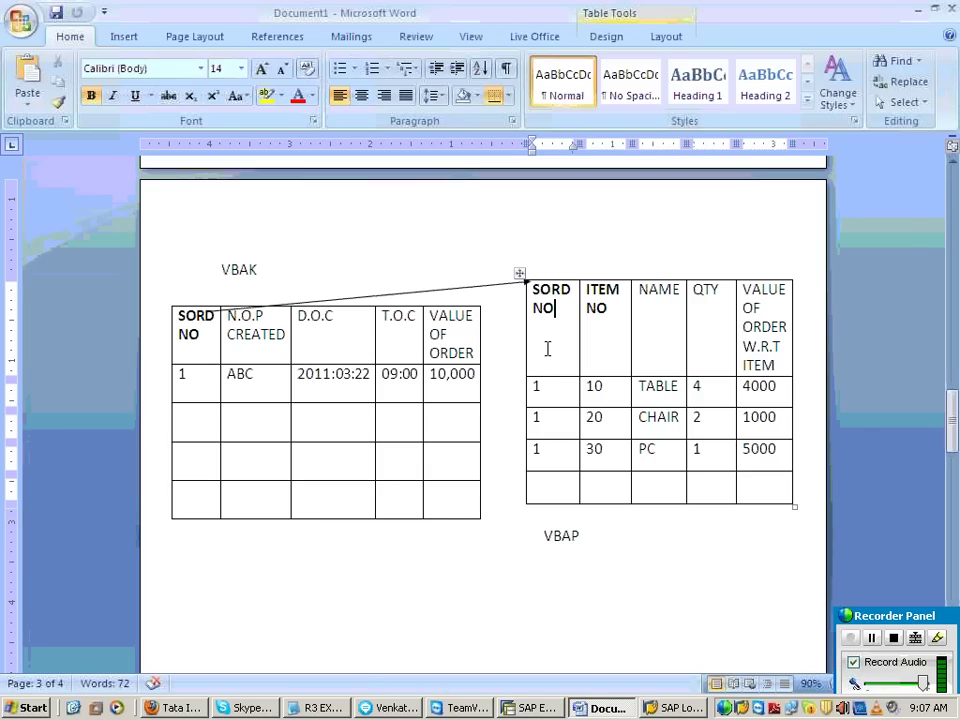
Add the heading "VBUK (ORDR HDR STATUS)" in the blank area below the VBAK and VBAP tables
scroll(433, 446, "down", 3)
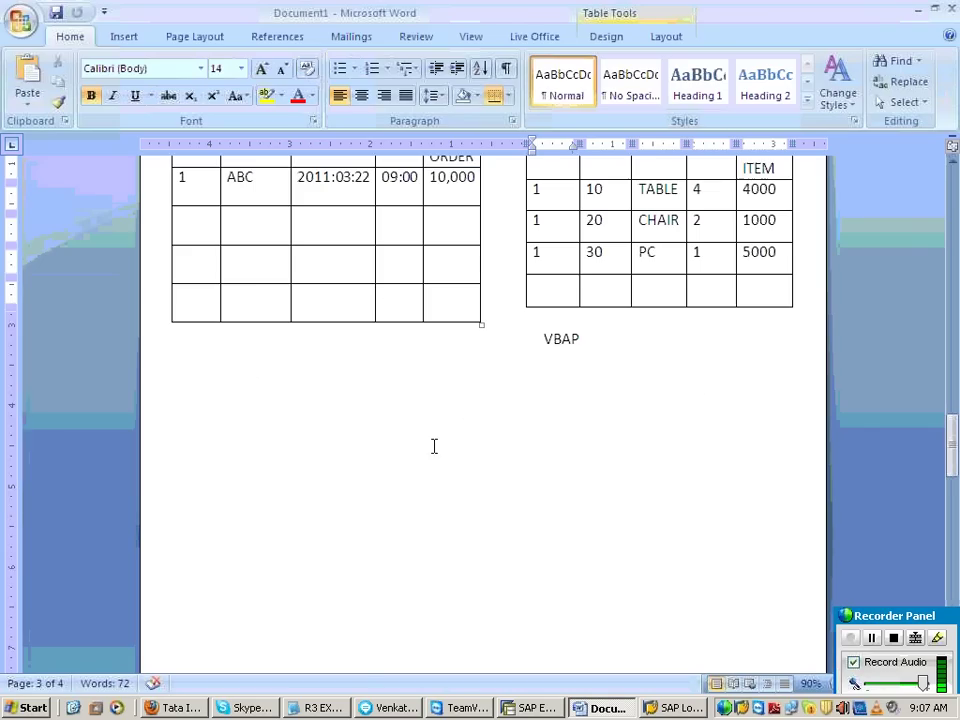
left_click(425, 450)
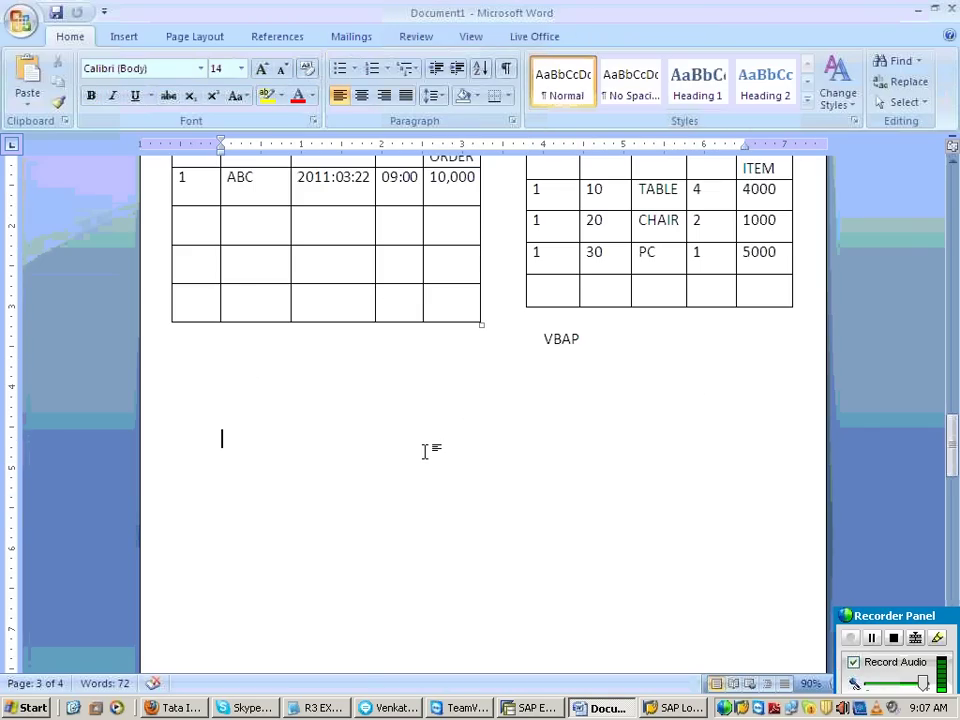
type("VBUK  (O")
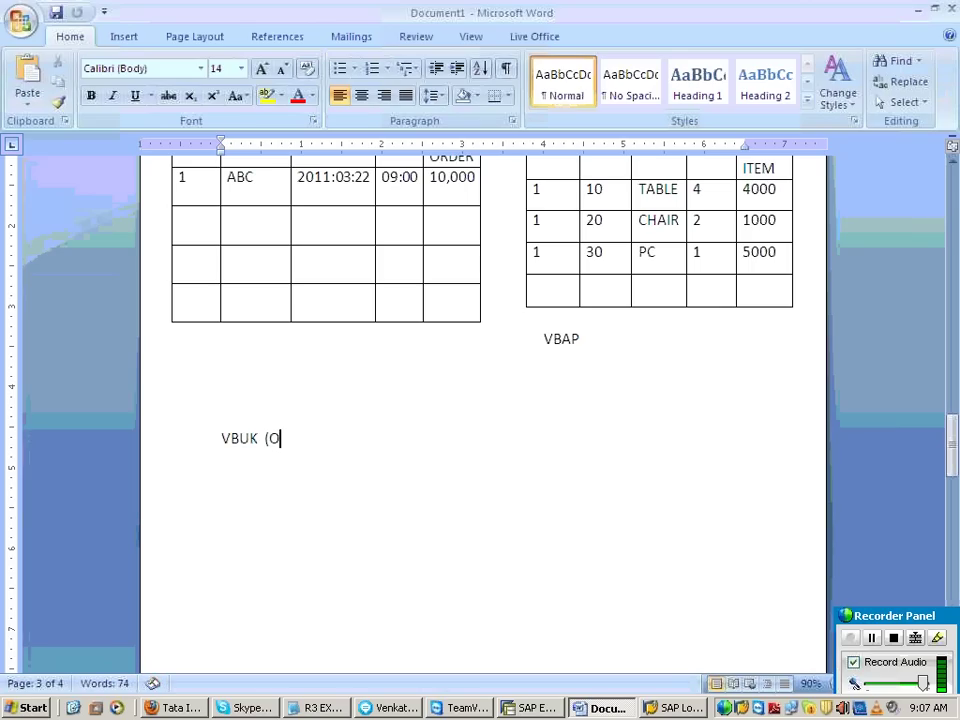
type("RDR HDR ST")
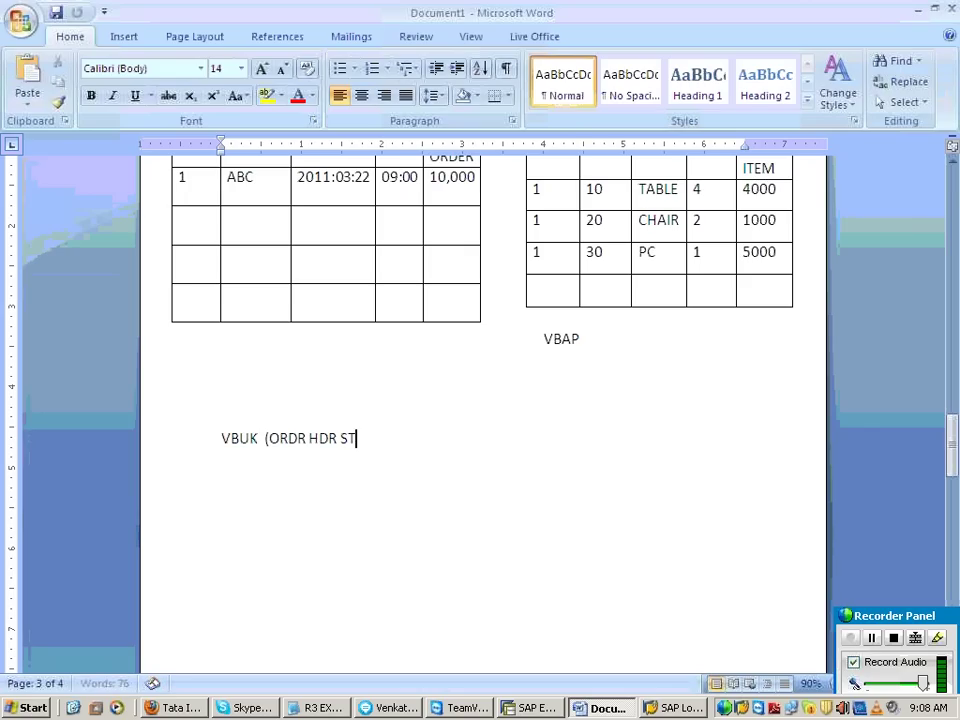
type("ATUS)")
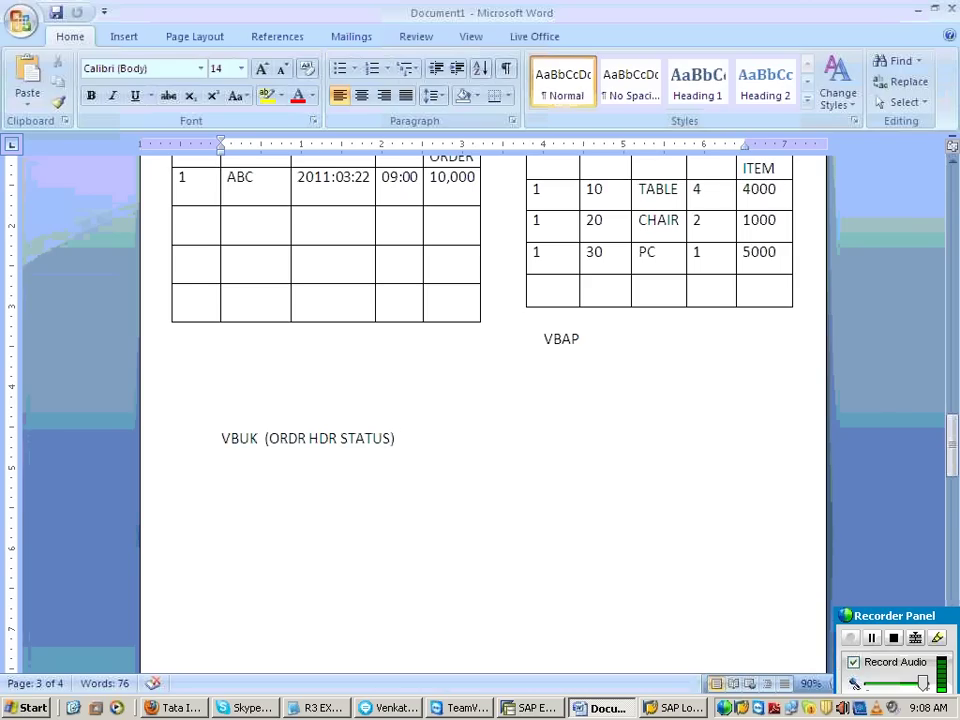
Insert a table of three columns and four rows below the VBUK heading, and make it slightly narrower with taller rows
left_click(246, 505)
left_click(124, 36)
left_click(123, 97)
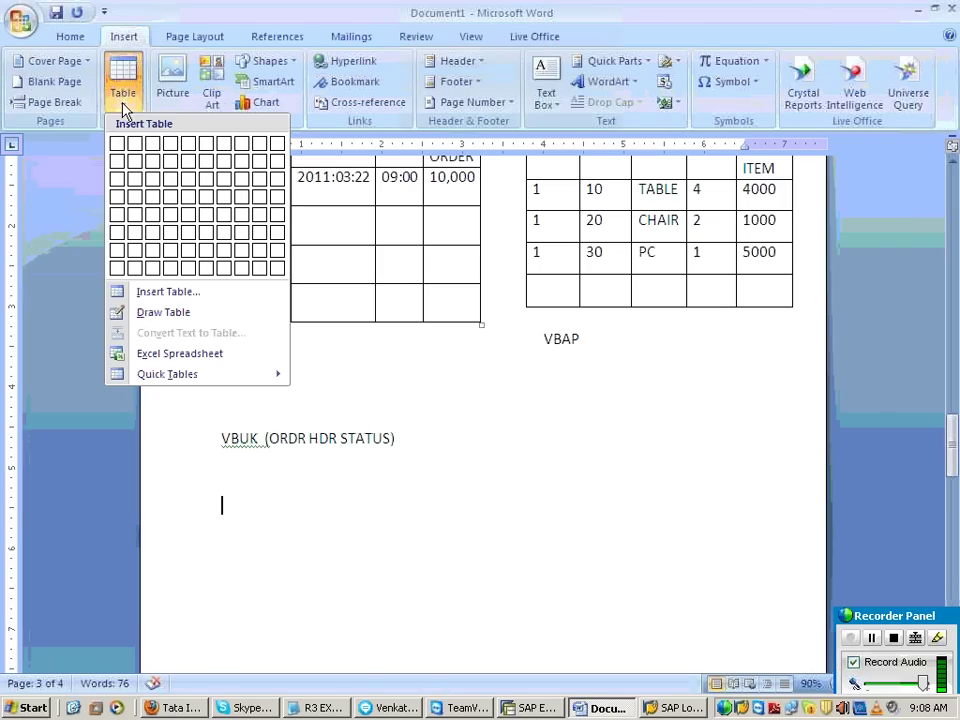
left_click(152, 203)
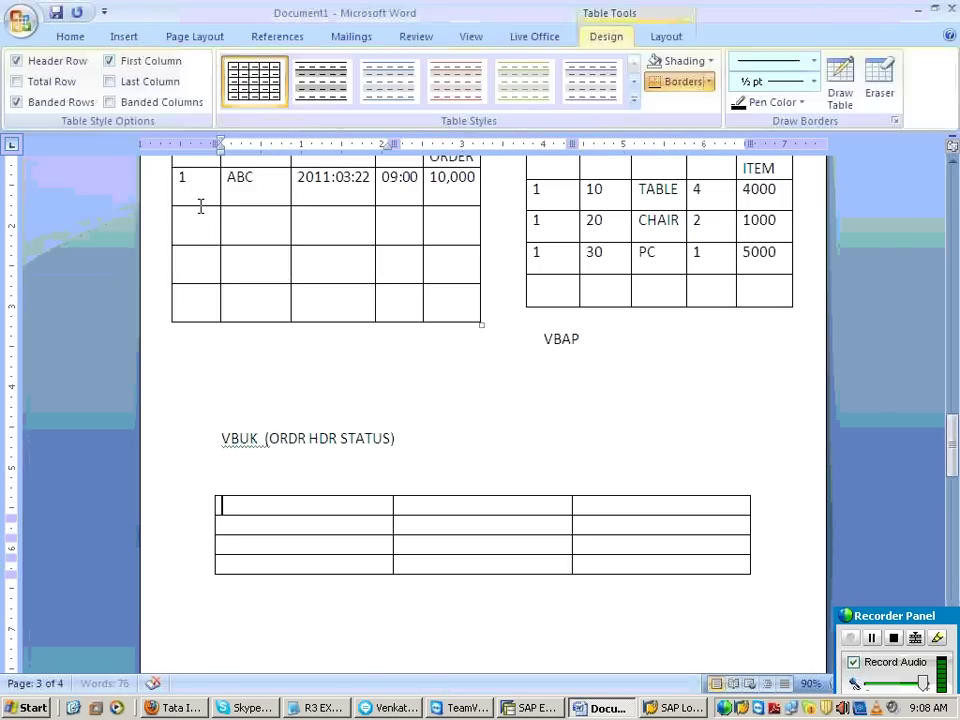
left_click_drag(750, 577, 679, 645)
Label the first column of the VBUK table SORDR NO in bold
type("O")
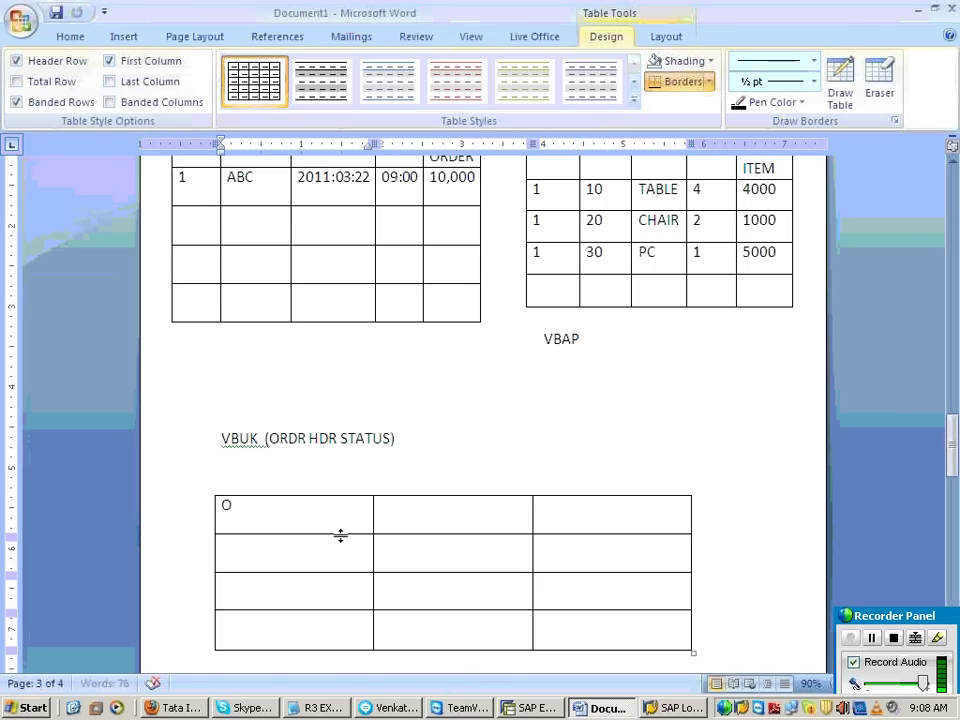
type("RDR NO")
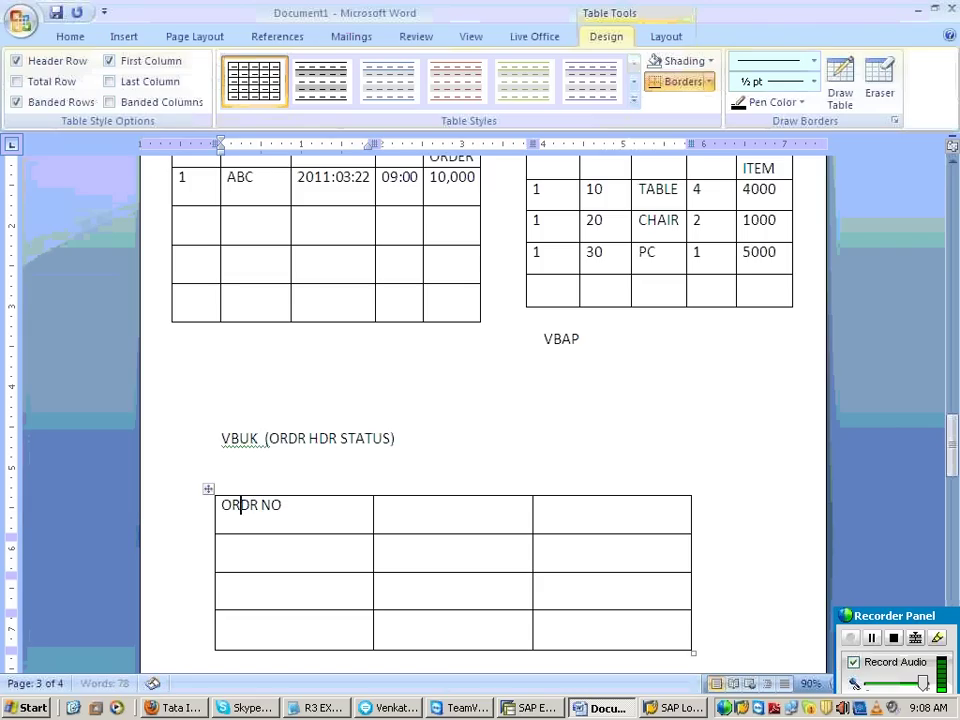
left_click(220, 505)
type("1")
key("BackSpace")
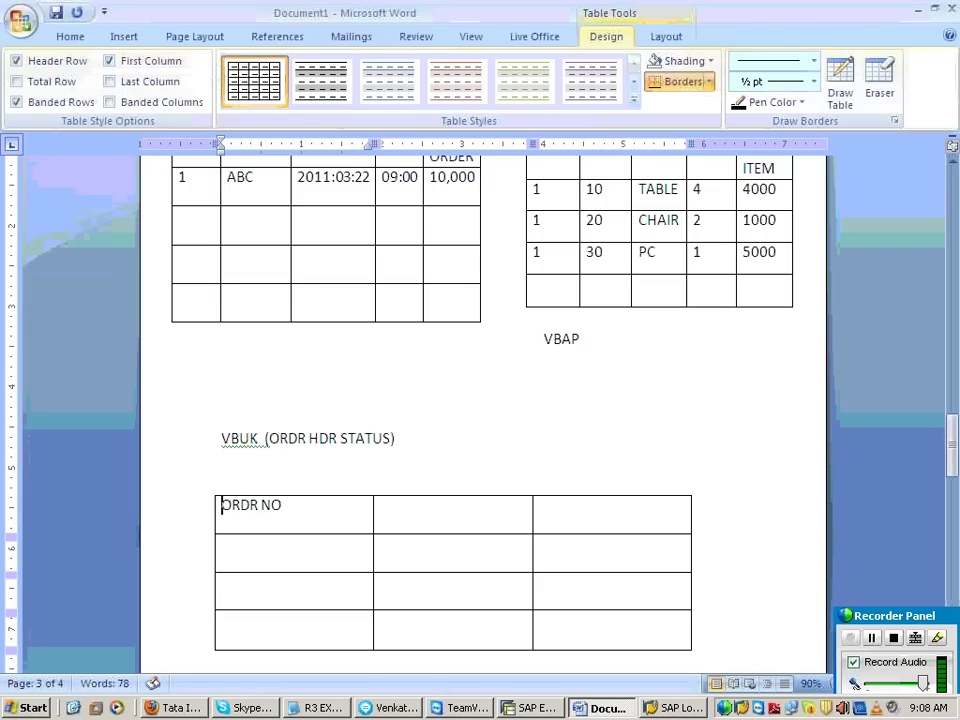
type("S")
left_click_drag(230, 506, 289, 506)
left_click(230, 506)
key("ctrl+b")
key("ctrl+v")
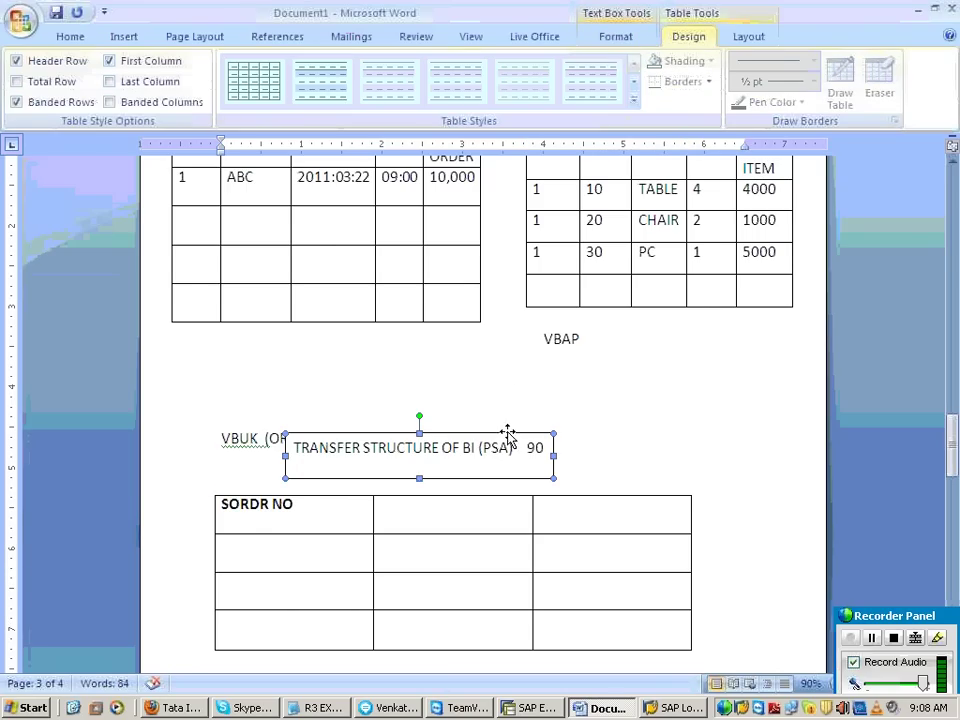
key("ctrl+z")
Label the second and third columns of the VBUK table DEL STATUS and BILLING STATUS
scroll(508, 430, "up", 2)
scroll(458, 581, "down", 2)
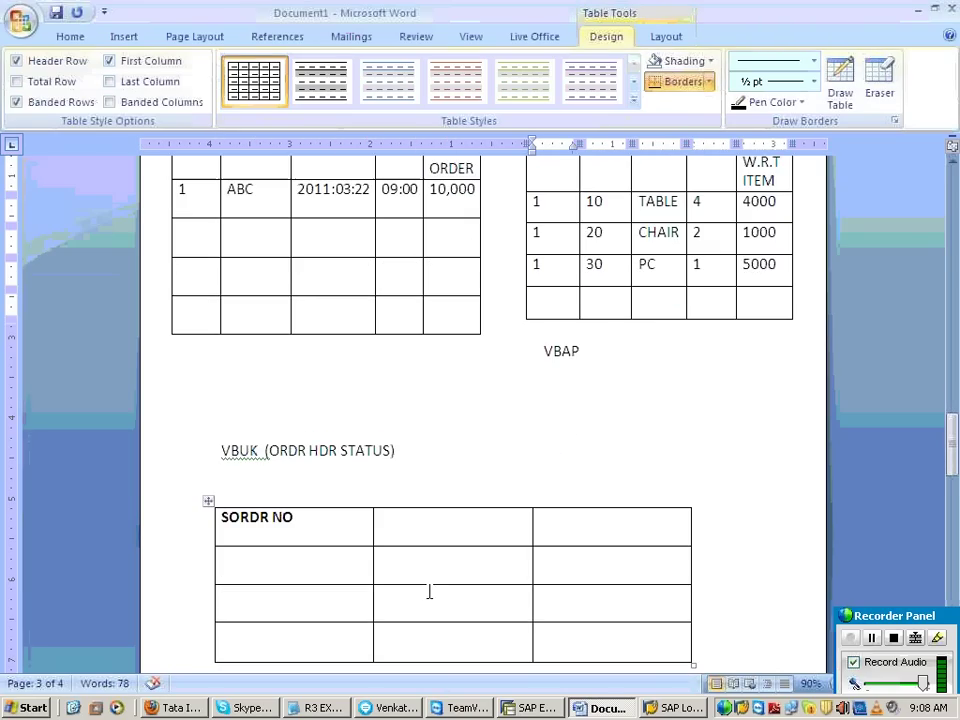
left_click(403, 520)
type("HDR S")
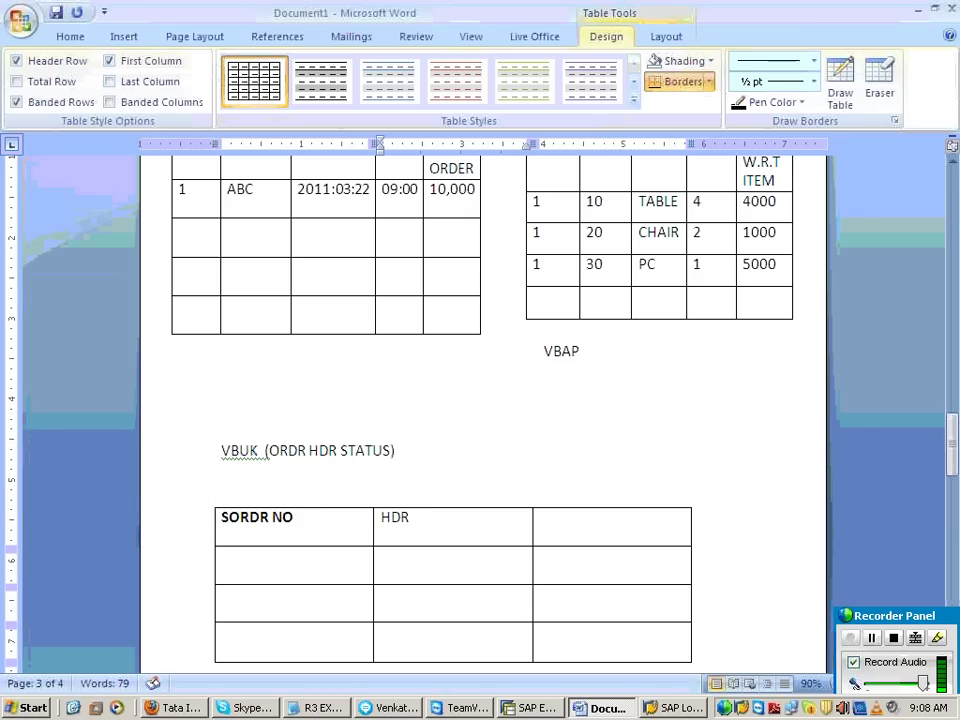
key("BackSpace")
key("BackSpace")
key("BackSpace")
key("BackSpace")
key("BackSpace")
type("DEL STATUS")
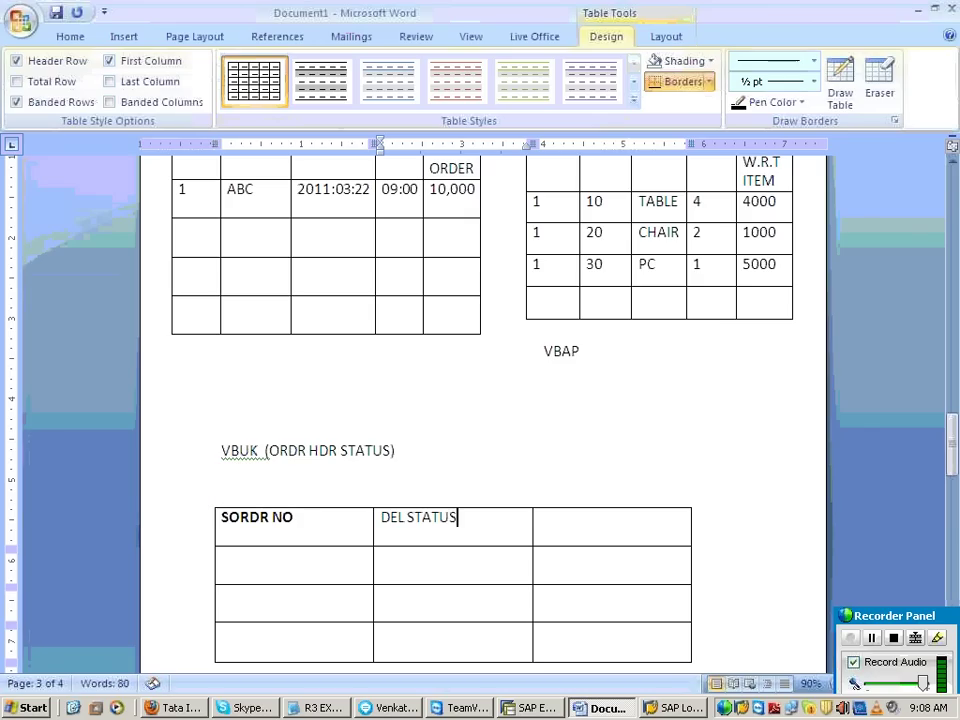
left_click(545, 518)
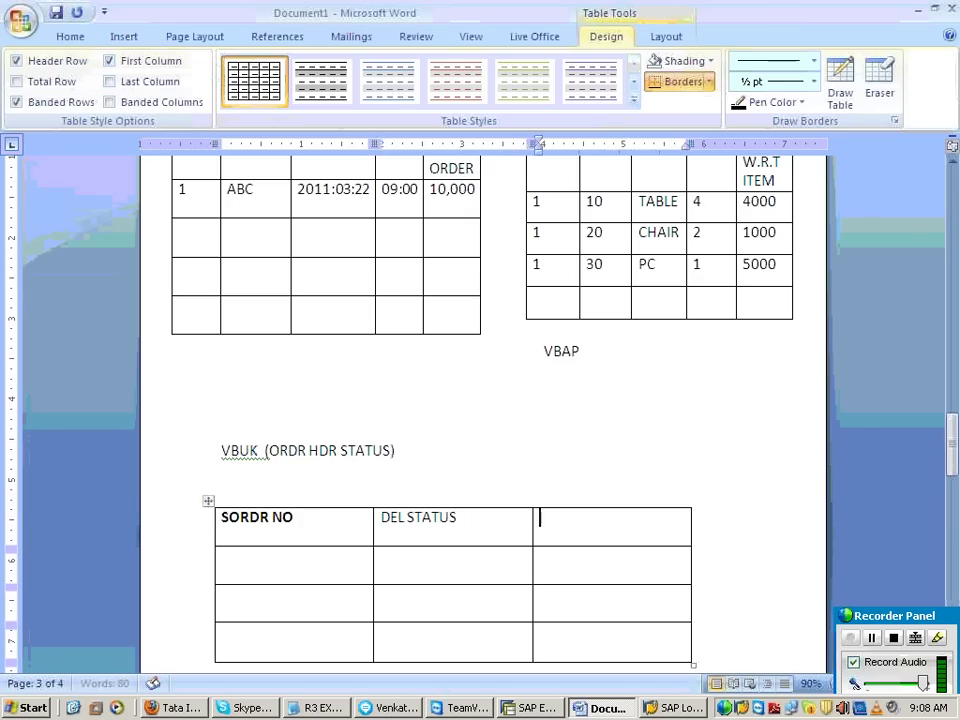
type("BILLIN")
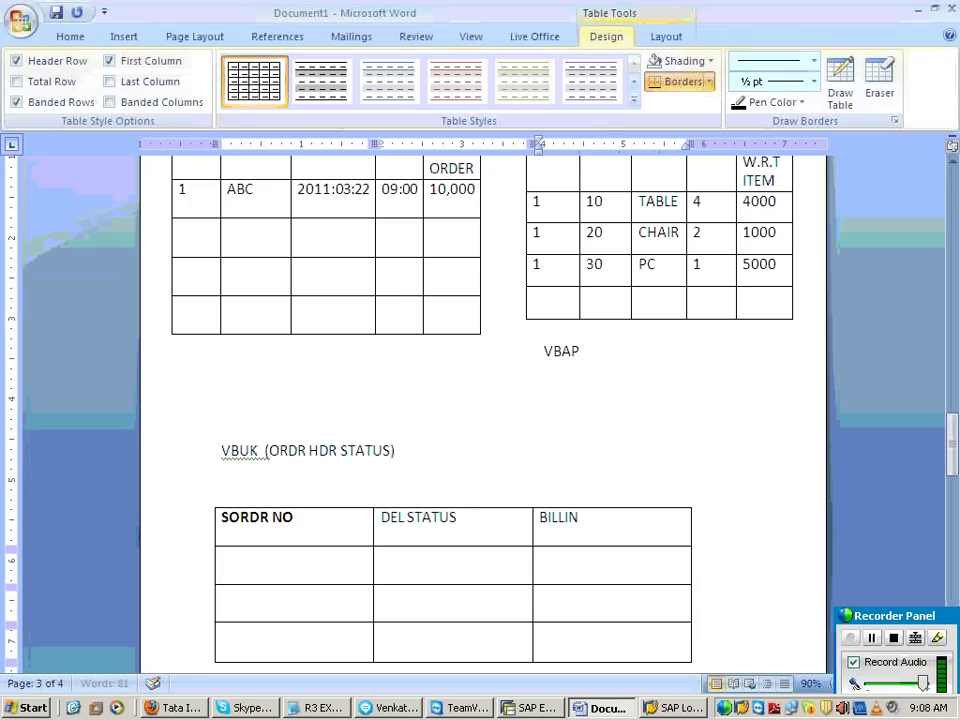
type("G STATUS")
Write a status legend below the VBUK table: A - NOT YET PROCESSED, B- PARTIALLY PROCESSED, C – COMPLETELY PROCESSED
scroll(480, 400, "down", 5)
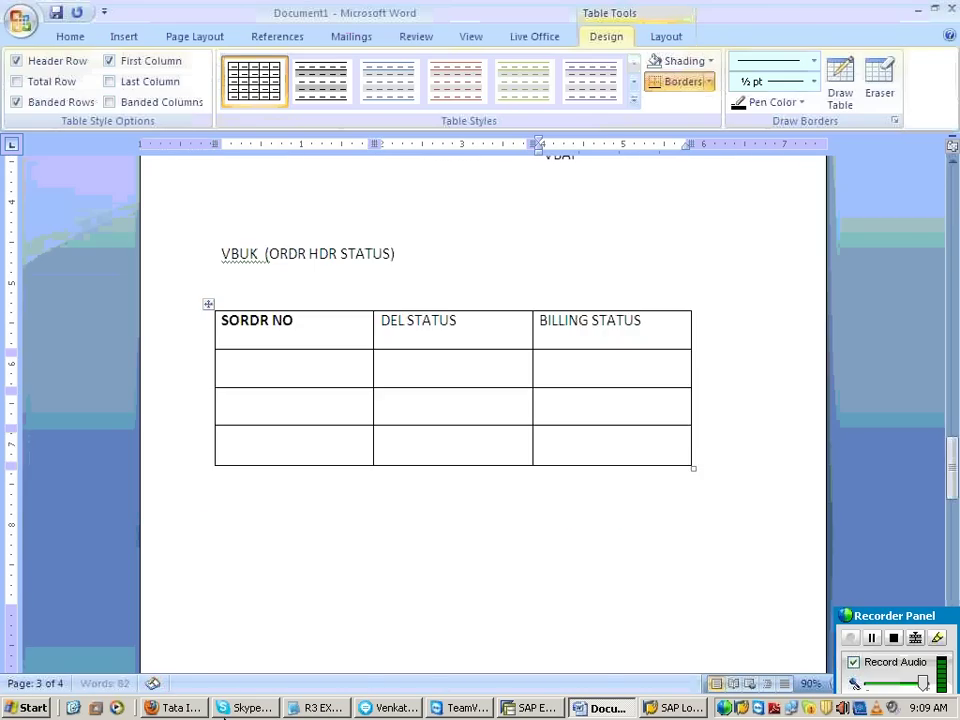
left_click(244, 510)
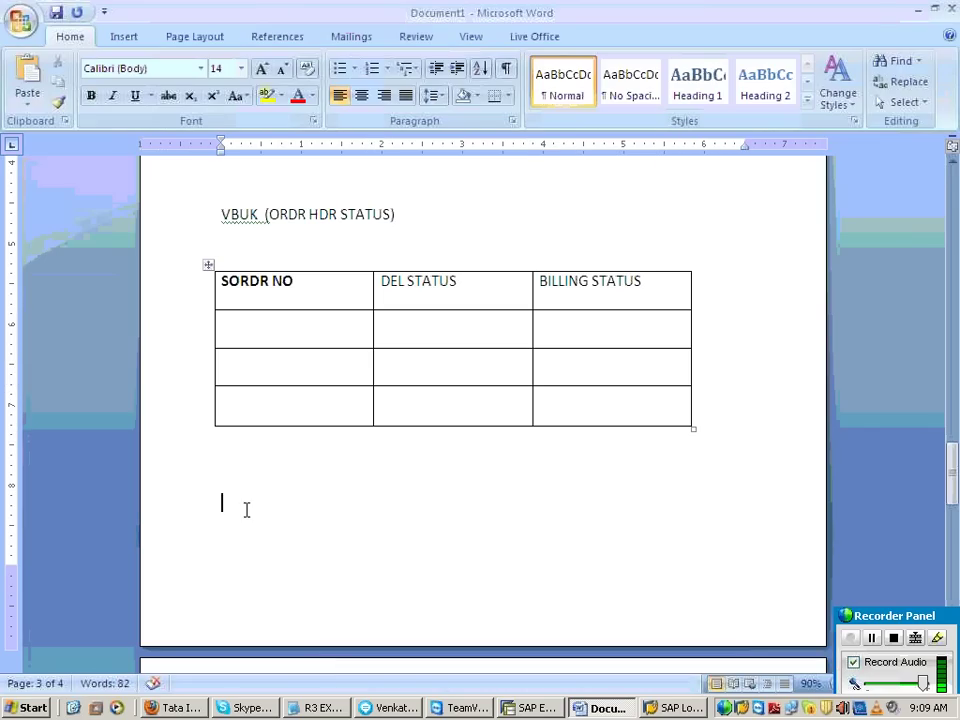
type("A - ")
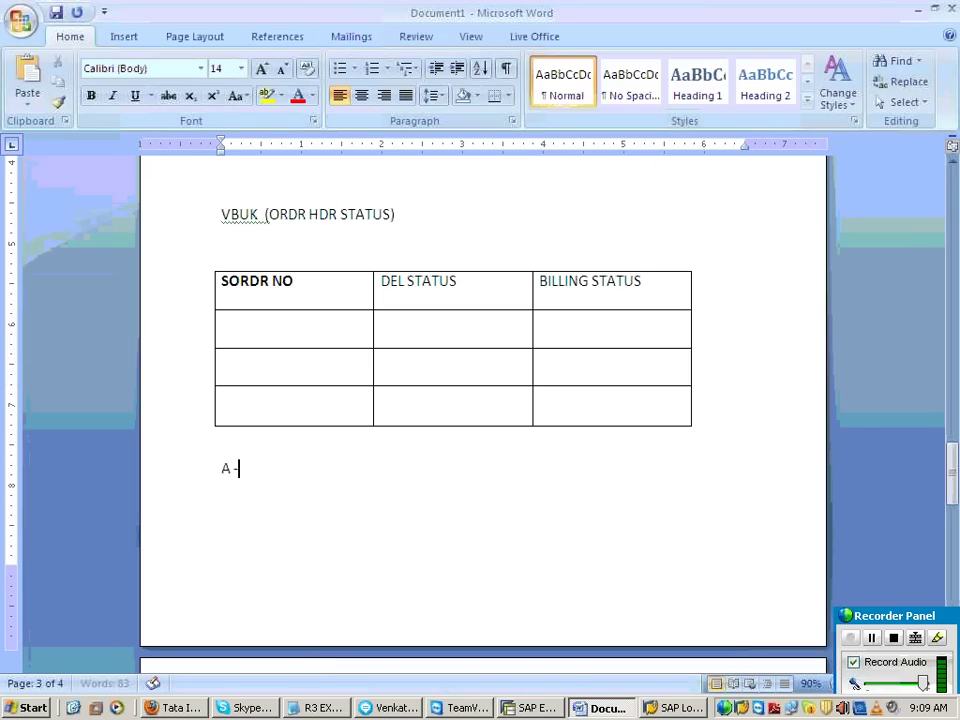
type("NOT YET PROCESSED")
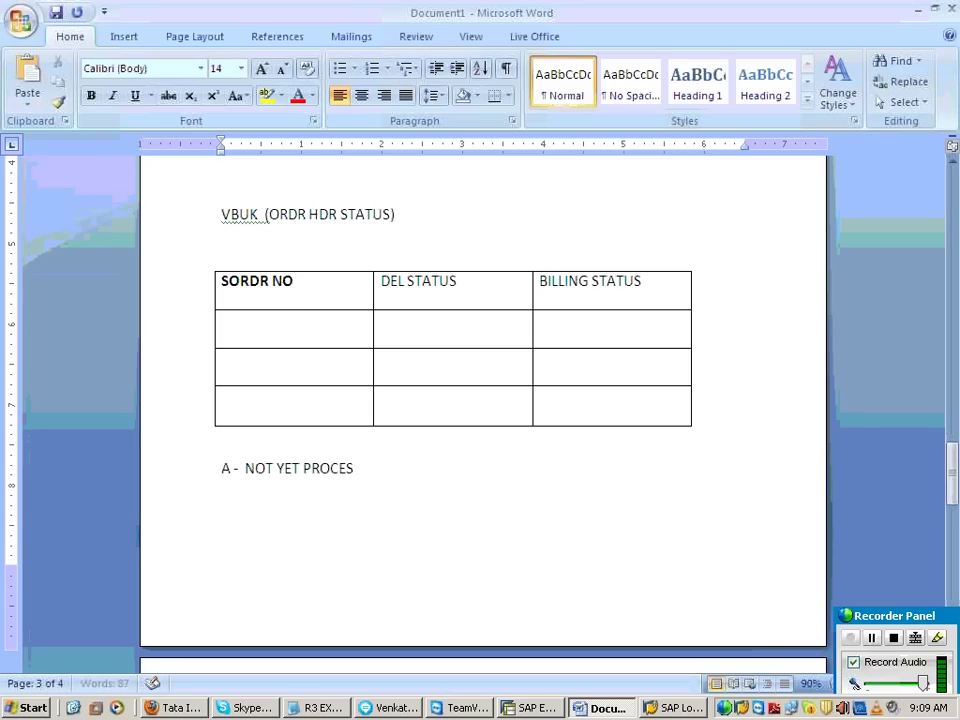
key("Return")
type("B-")
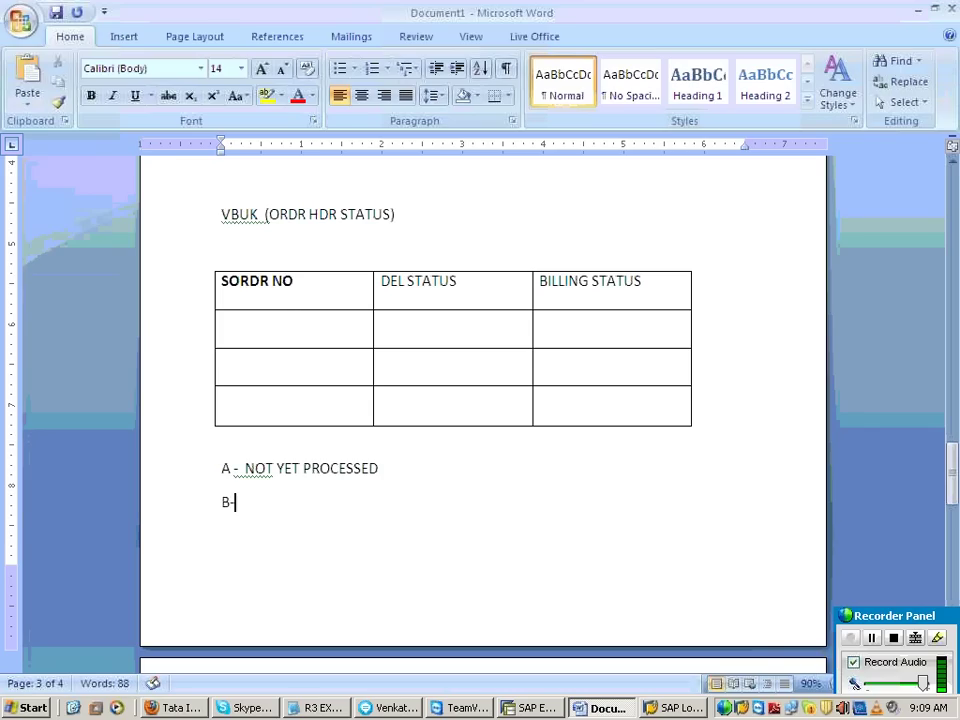
type(" PARTIALLY P")
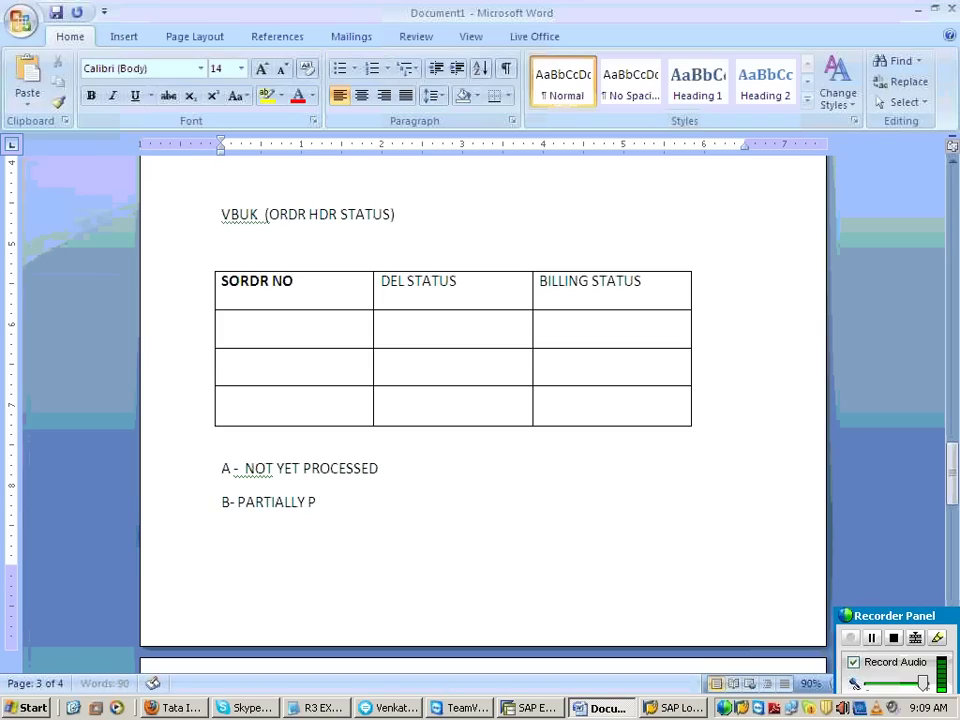
type("ROCESSED")
key("Return")
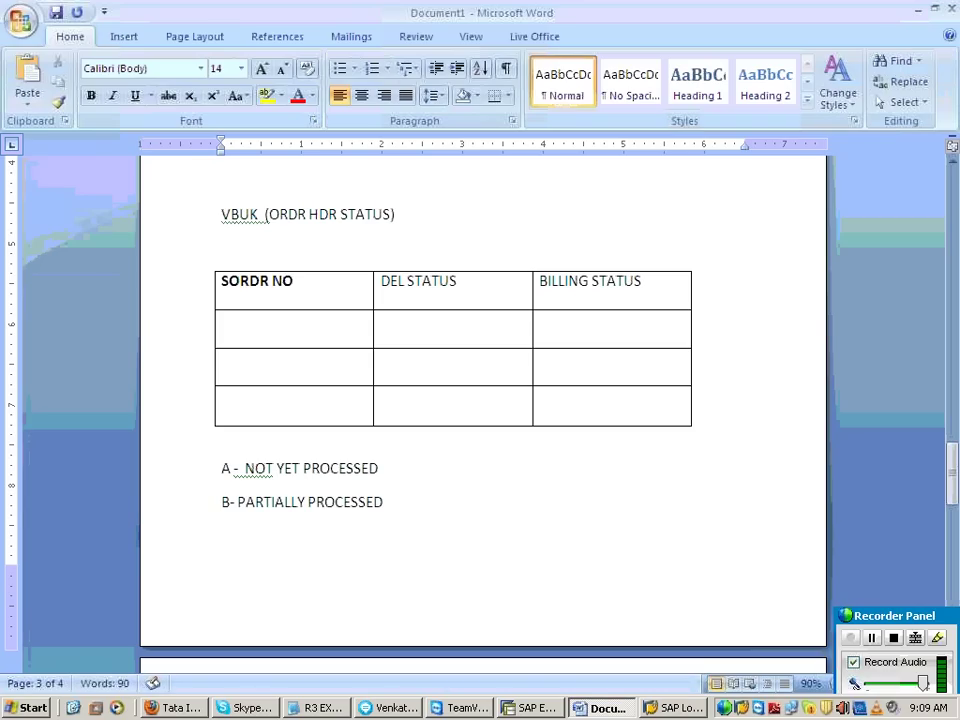
type("C - COMPLETEL")
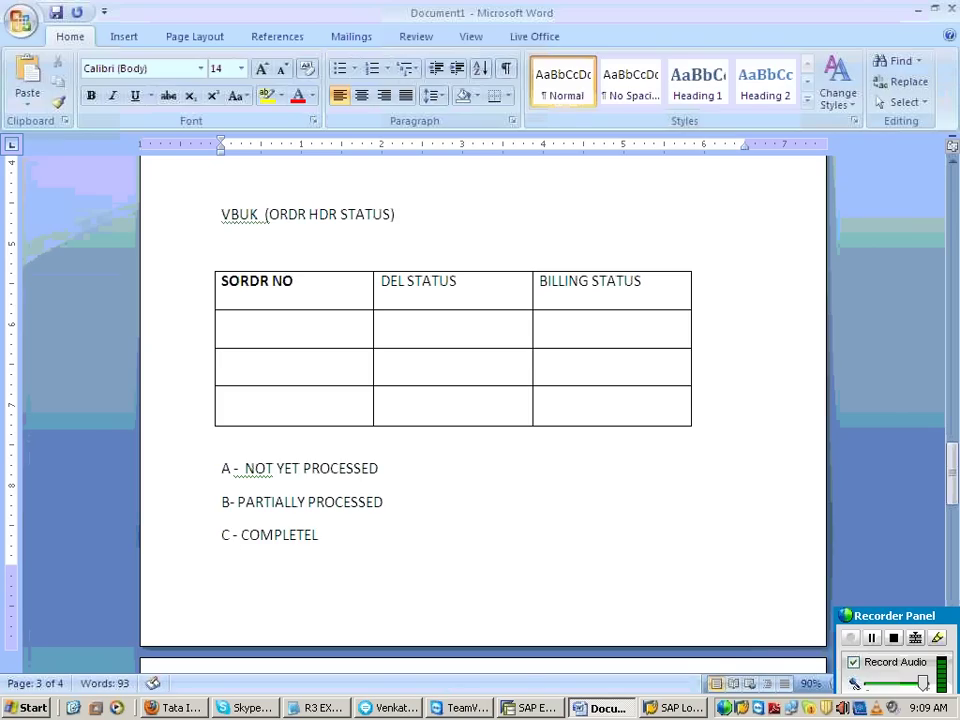
type("Y PR")
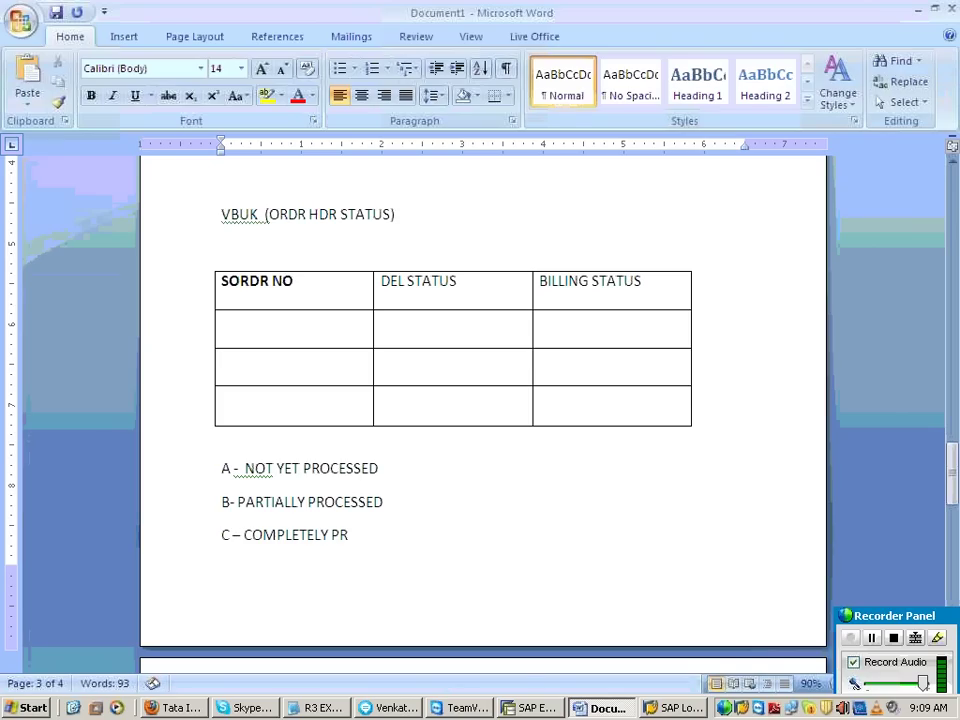
type("OCESSED")
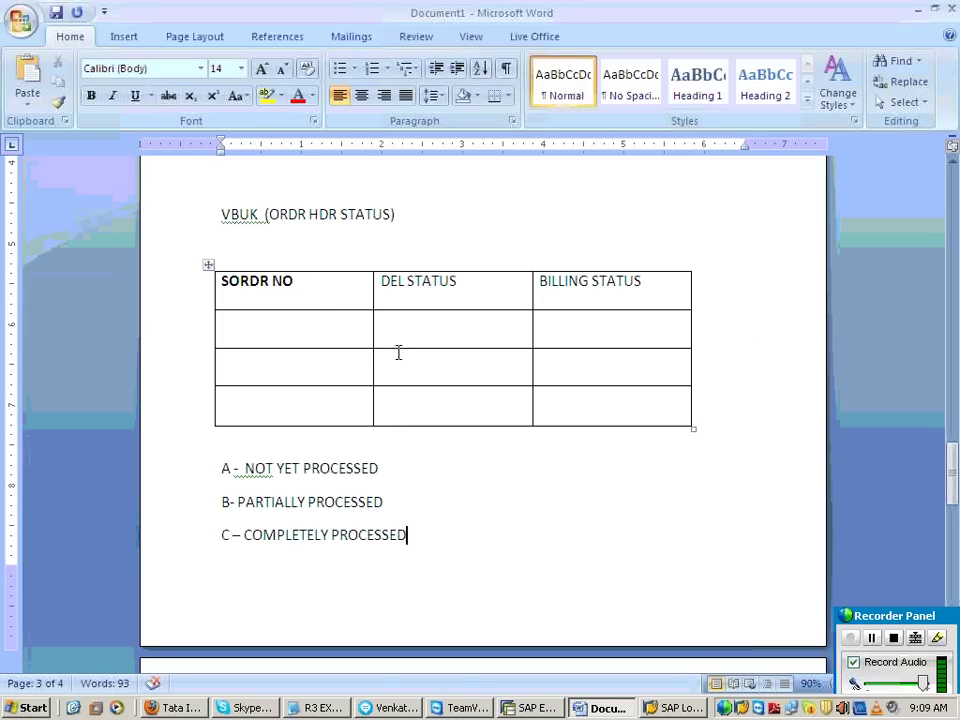
Fill the first VBUK data row with order number 1, delivery status C and billing status C
left_click(320, 318)
type("1")
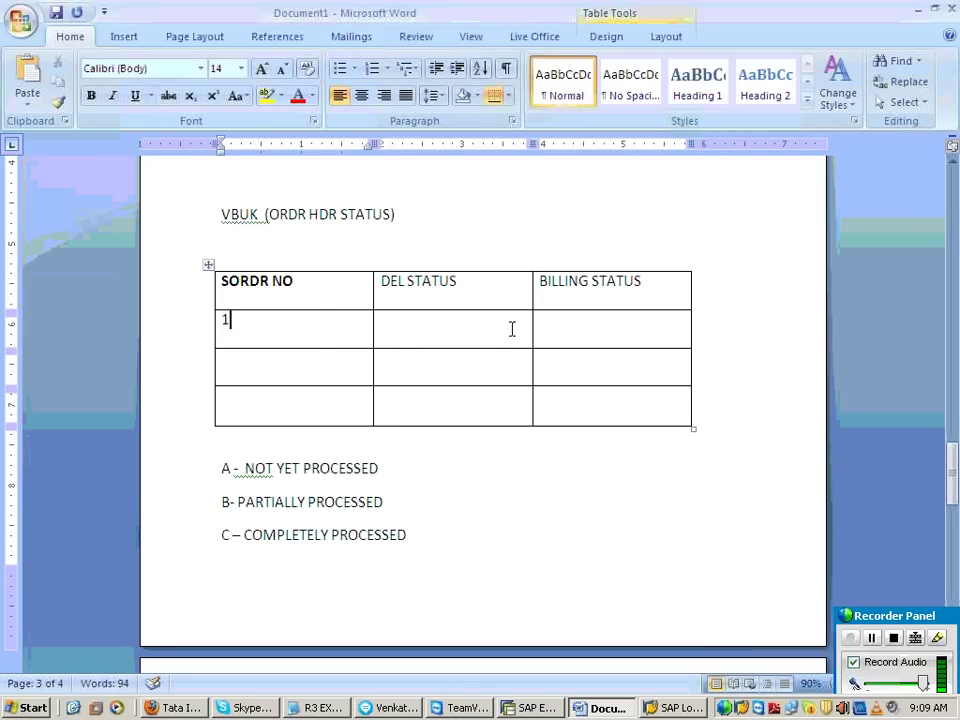
left_click(508, 329)
type("C")
left_click(597, 325)
type("C")
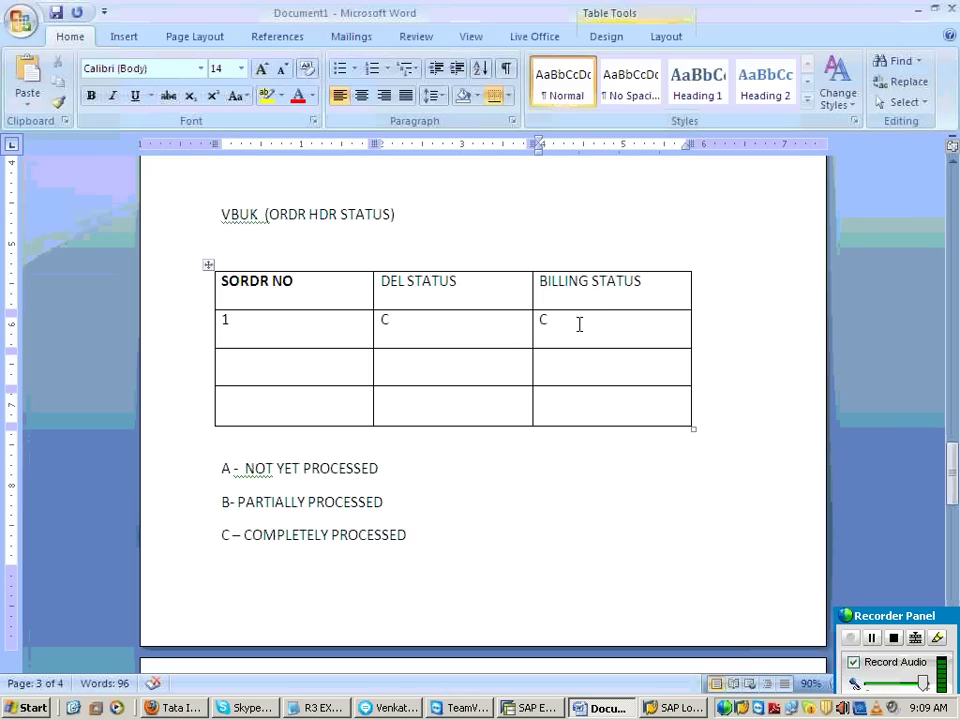
Change the delivery status of order 1 in the VBUK table to B
left_click(493, 343)
left_click_drag(394, 328, 381, 328)
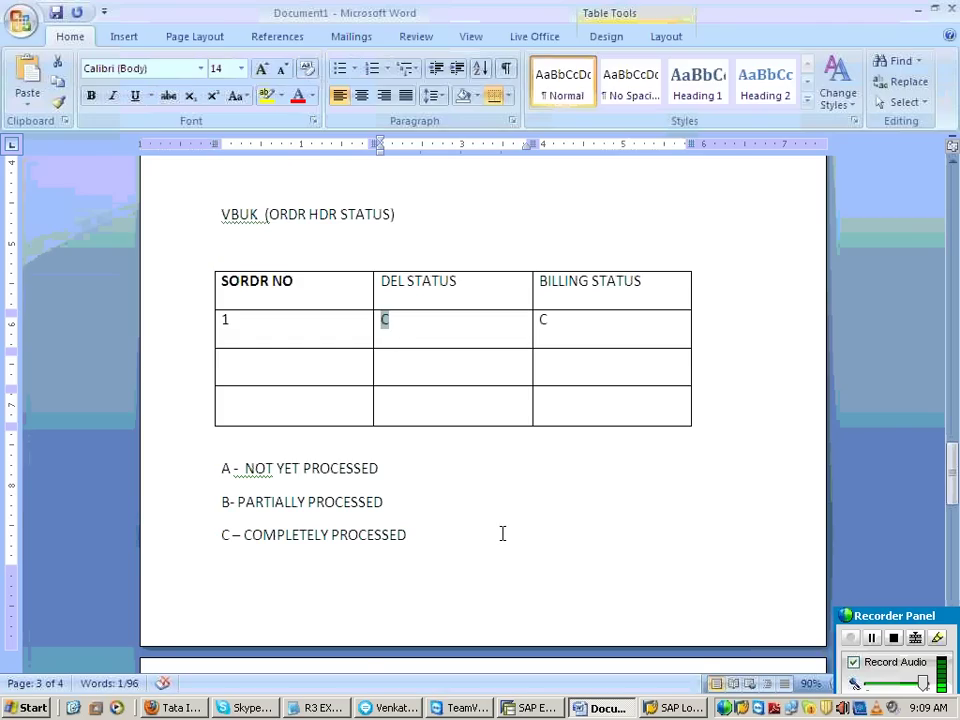
scroll(502, 533, "up", 10)
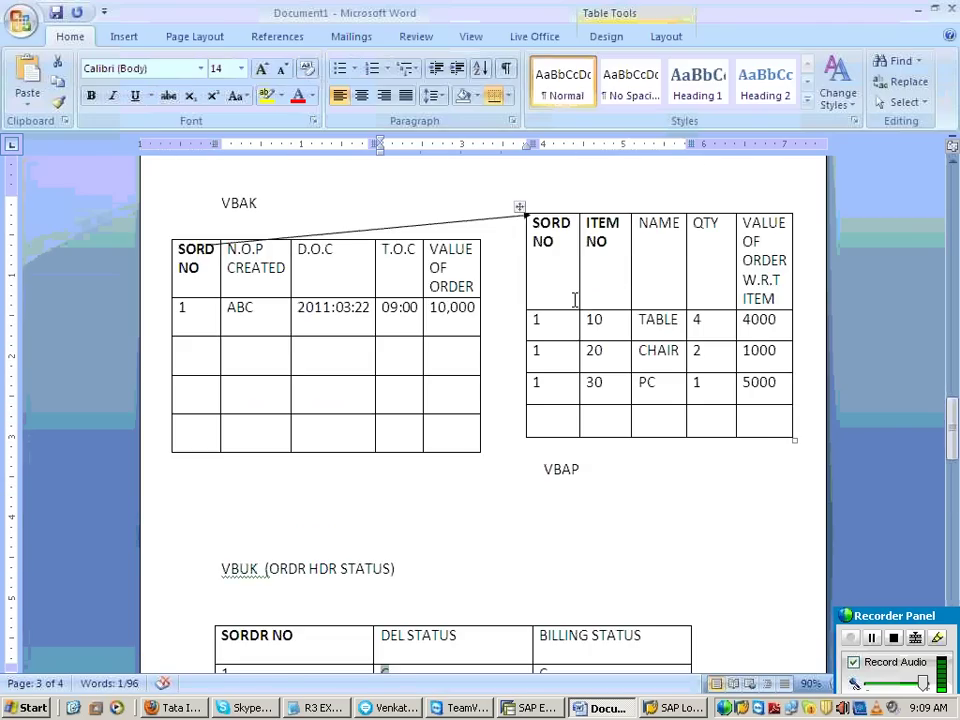
left_click(165, 708)
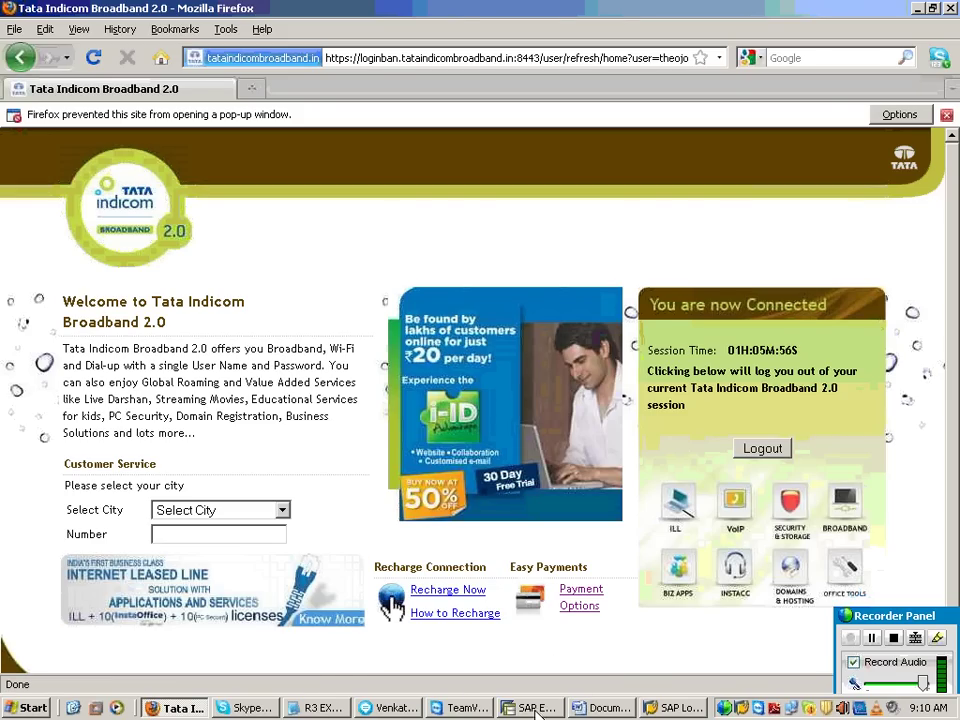
left_click(603, 708)
left_click(604, 348)
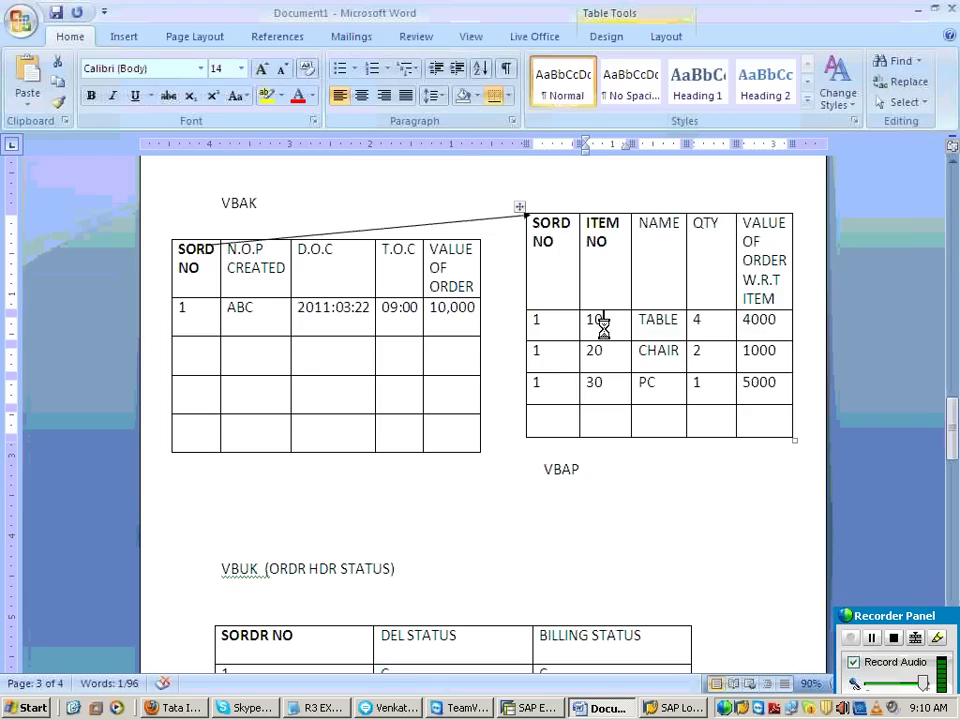
left_click(622, 393)
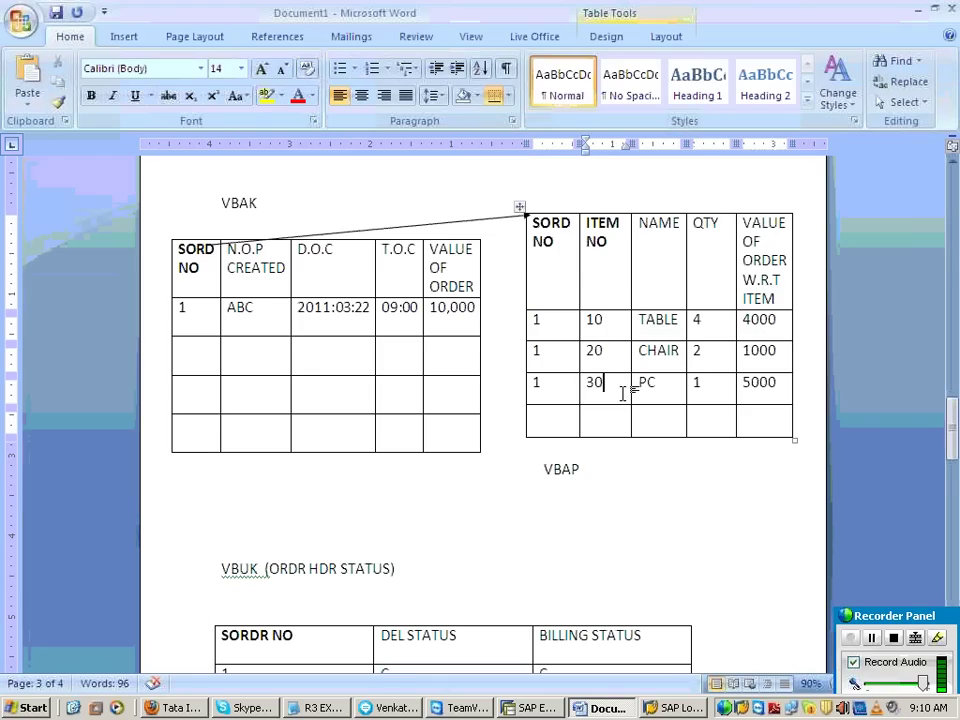
scroll(606, 437, "down", 4)
key("BackSpace")
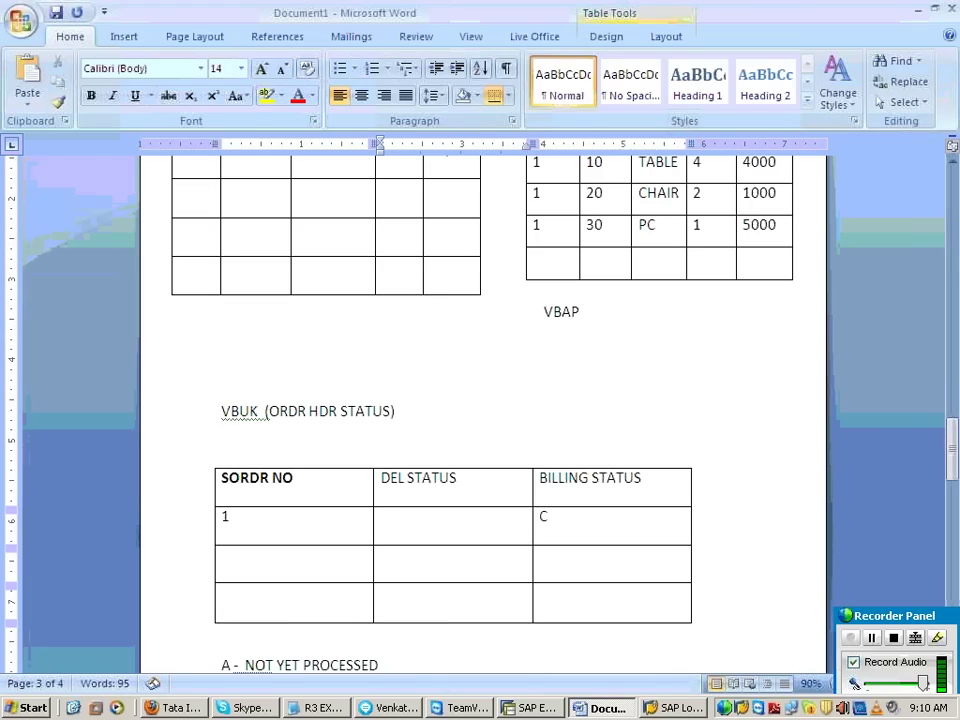
type("B")
scroll(527, 650, "up", 3)
scroll(574, 473, "up", 2)
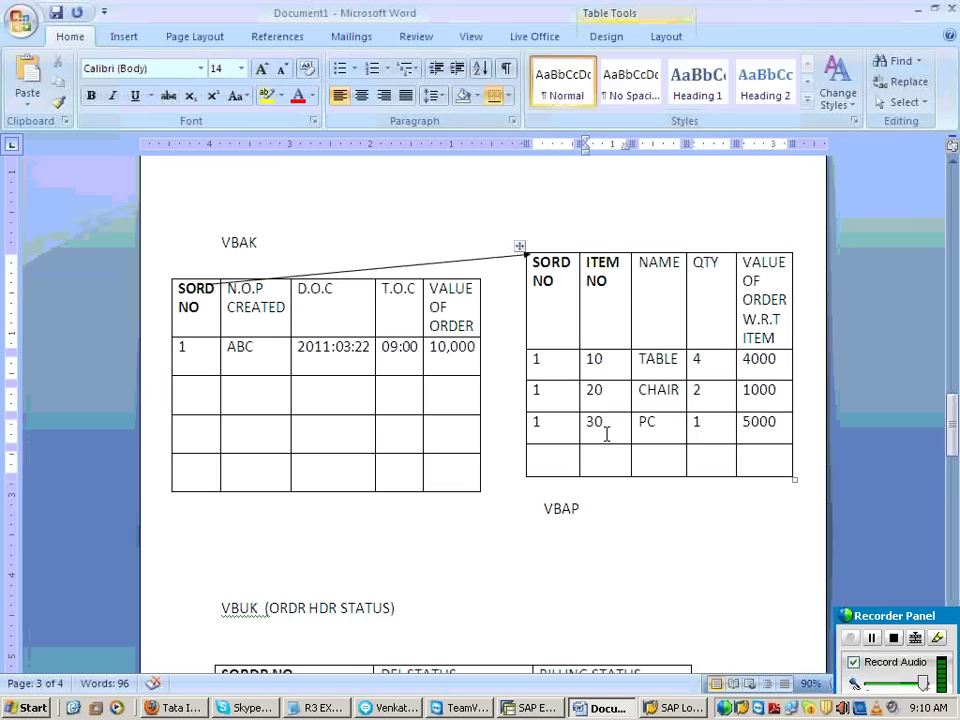
Try delivery status A for order 1 in the VBUK table and set it back to C
left_click(604, 422)
scroll(606, 413, "down", 3)
left_click(457, 557)
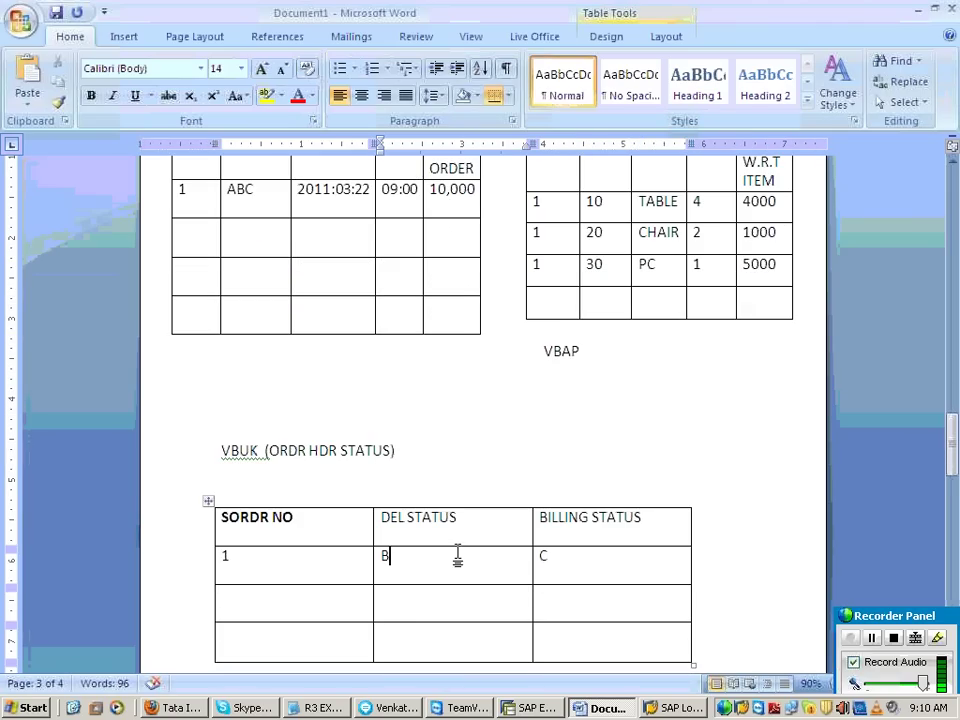
key("BackSpace")
type("A")
key("BackSpace")
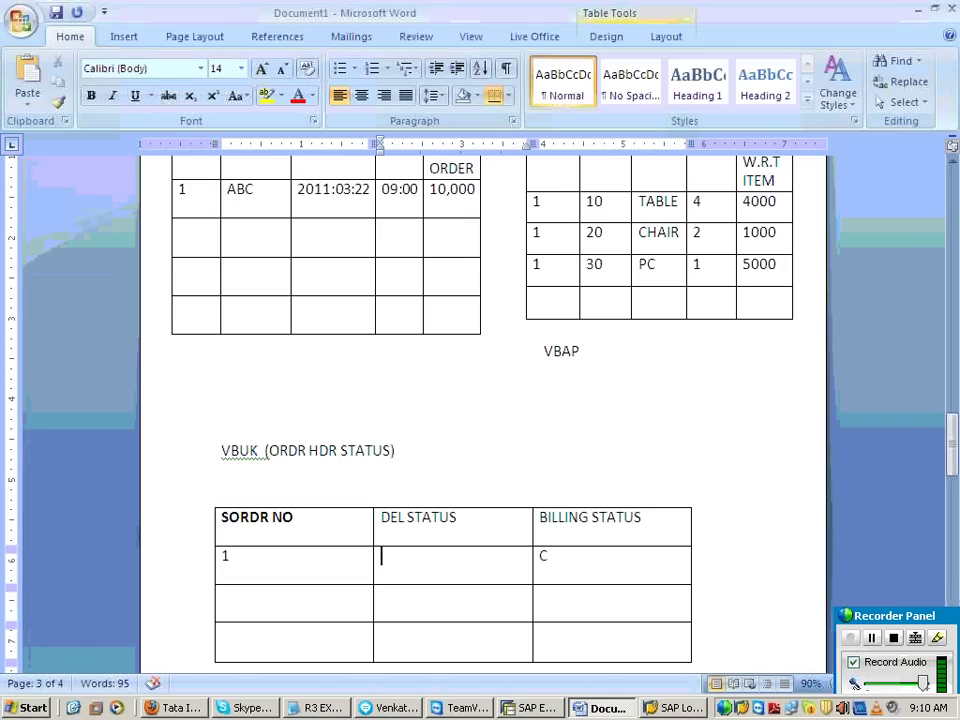
type("C")
Try billing statuses B and A for order 1 in the VBUK table and restore it to C
left_click(561, 557)
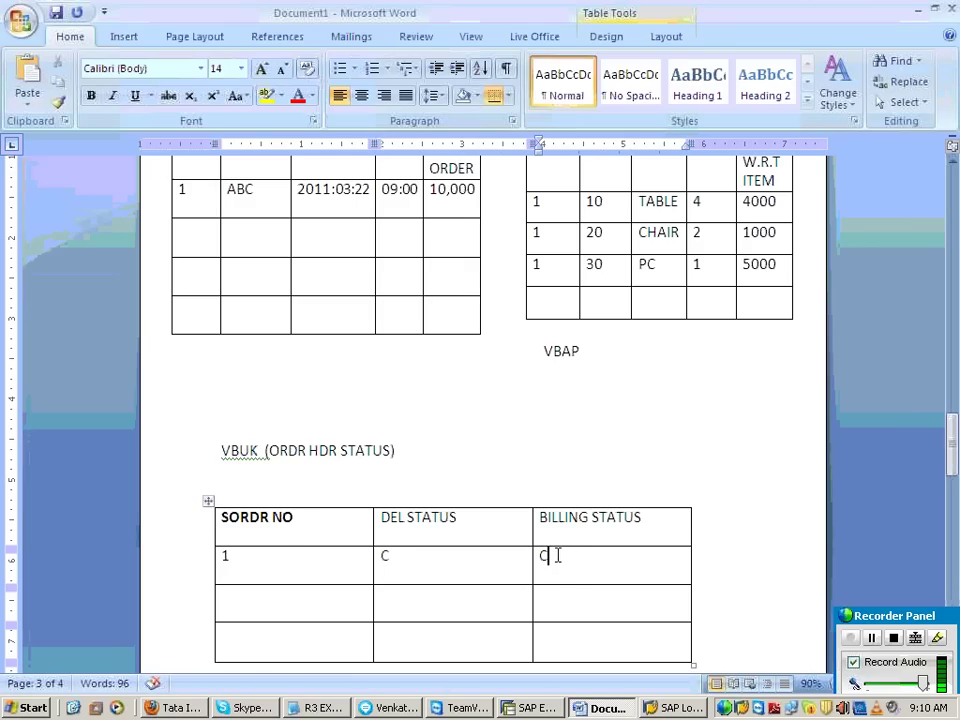
scroll(456, 491, "up", 1)
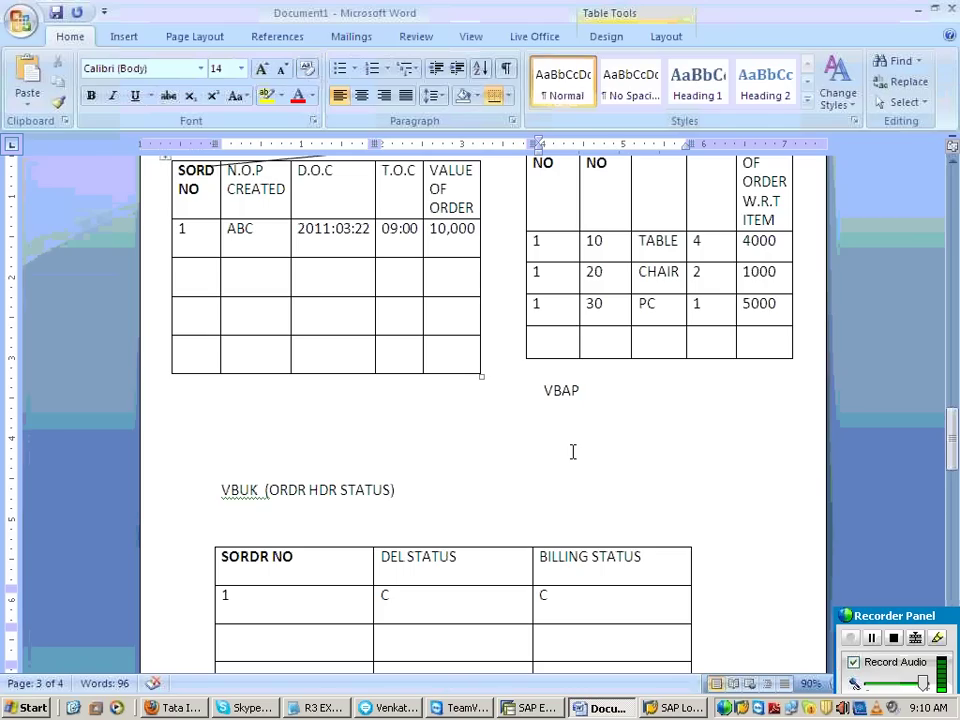
key("BackSpace")
type("B")
key("BackSpace")
type("A")
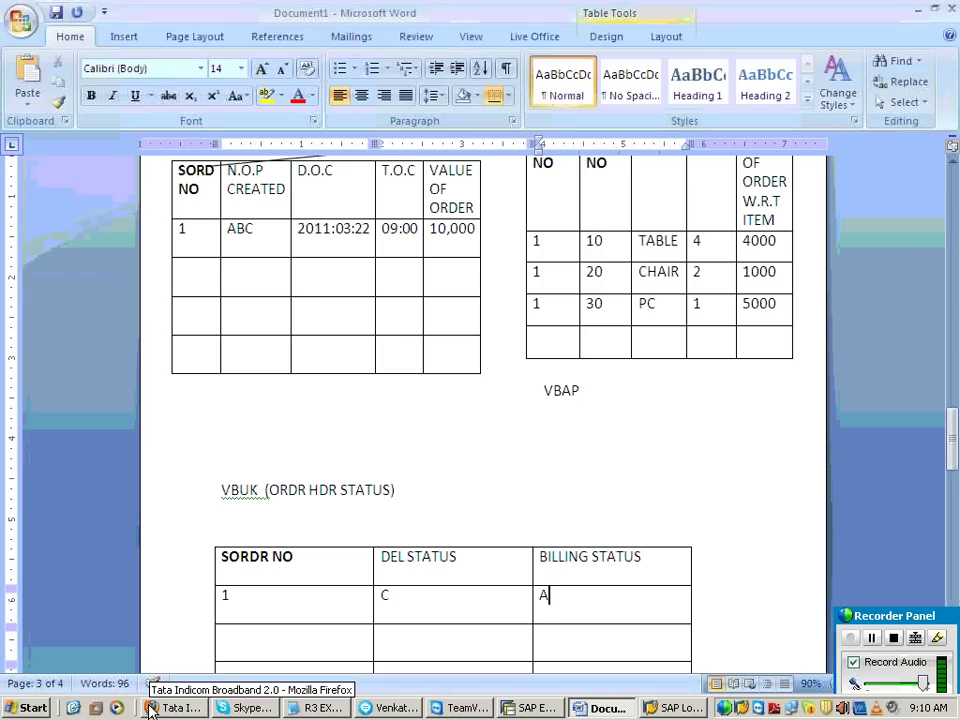
key("BackSpace")
type("C")
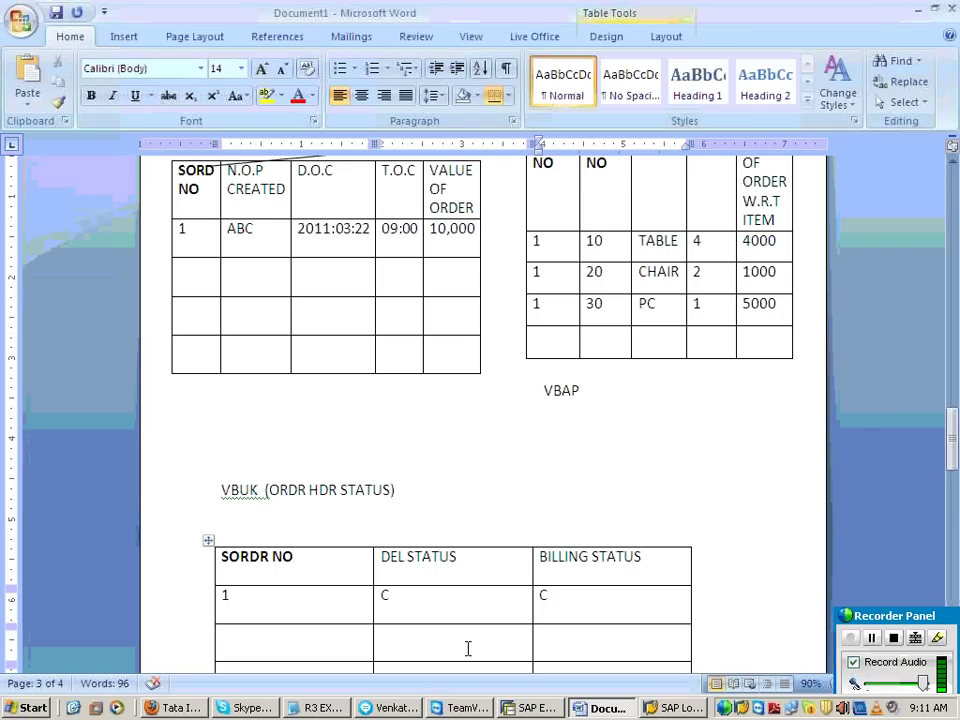
Enter order numbers 2, 3 and 4 in the remaining rows of the VBAK table
scroll(176, 546, "up", 1)
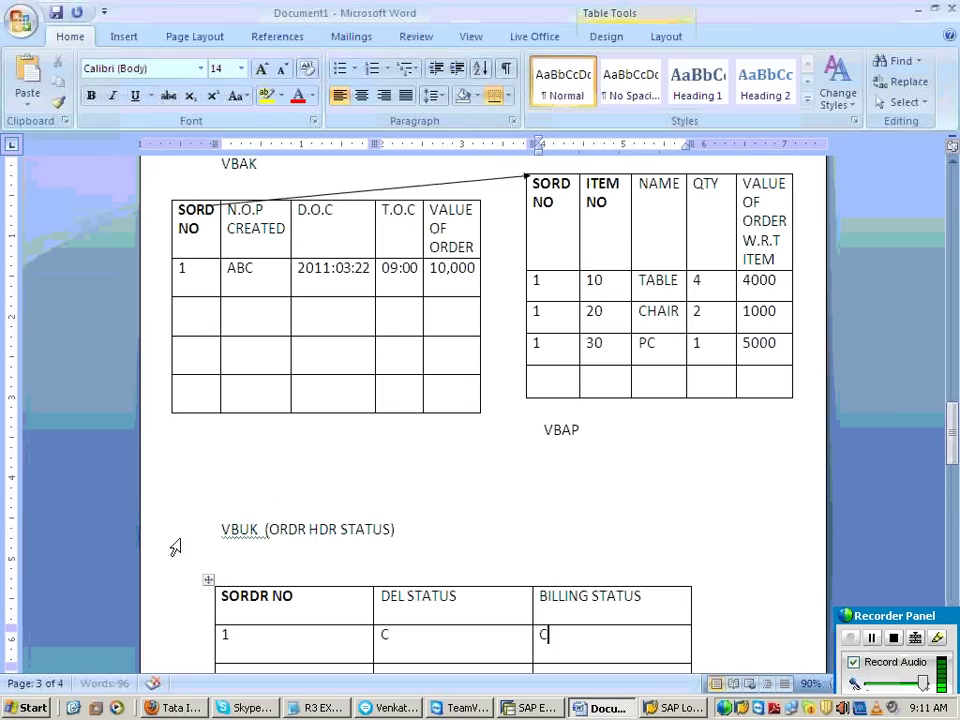
left_click(194, 325)
type("2")
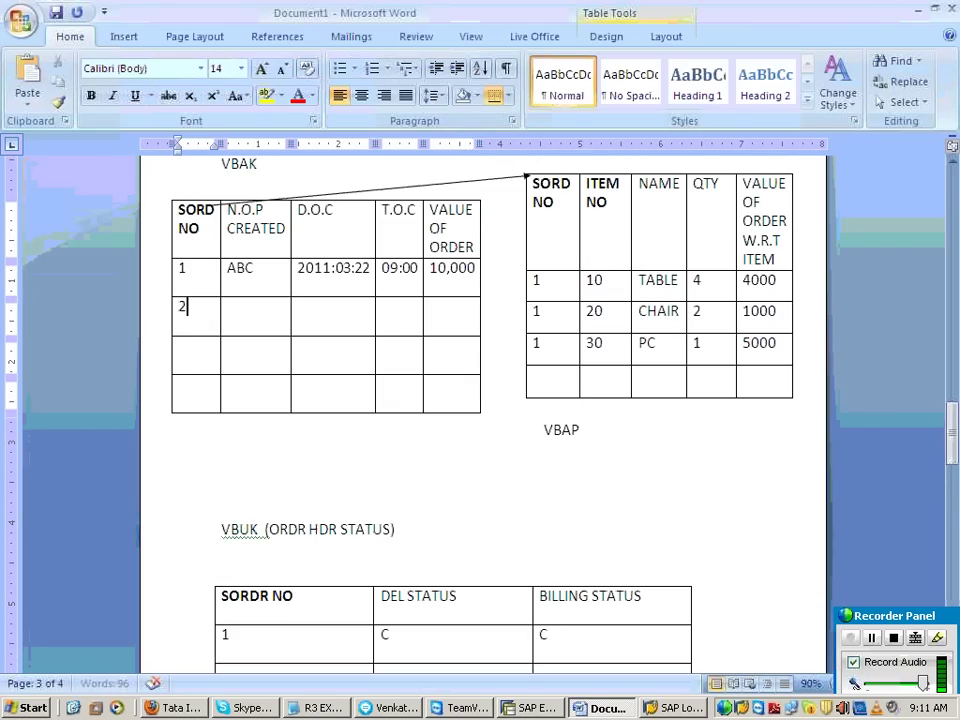
left_click(188, 348)
type("3")
left_click(189, 385)
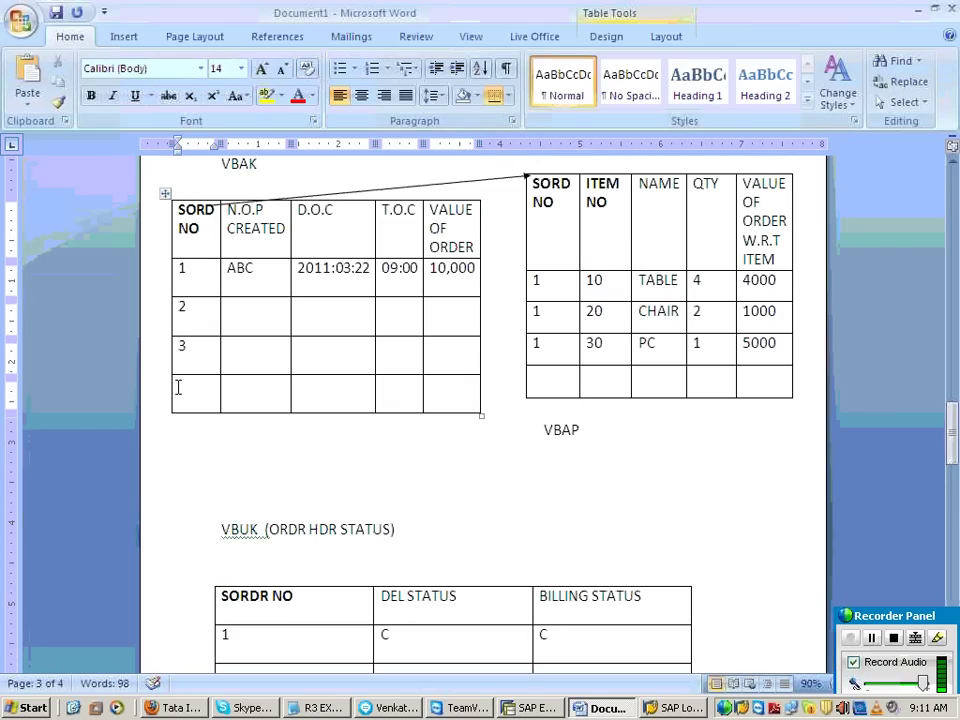
type("4")
Enter order numbers 2 and 3 in the two empty rows of the VBUK table
scroll(279, 600, "down", 1)
left_click(307, 640)
scroll(307, 640, "down", 2)
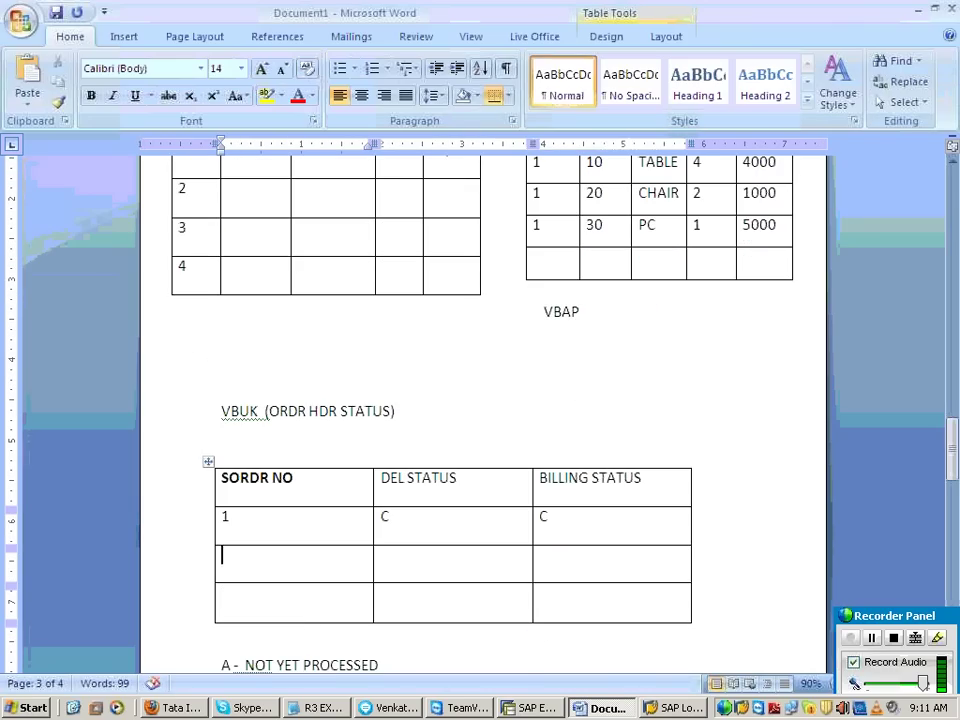
type("2")
left_click(300, 617)
type("2")
key("BackSpace")
type("3")
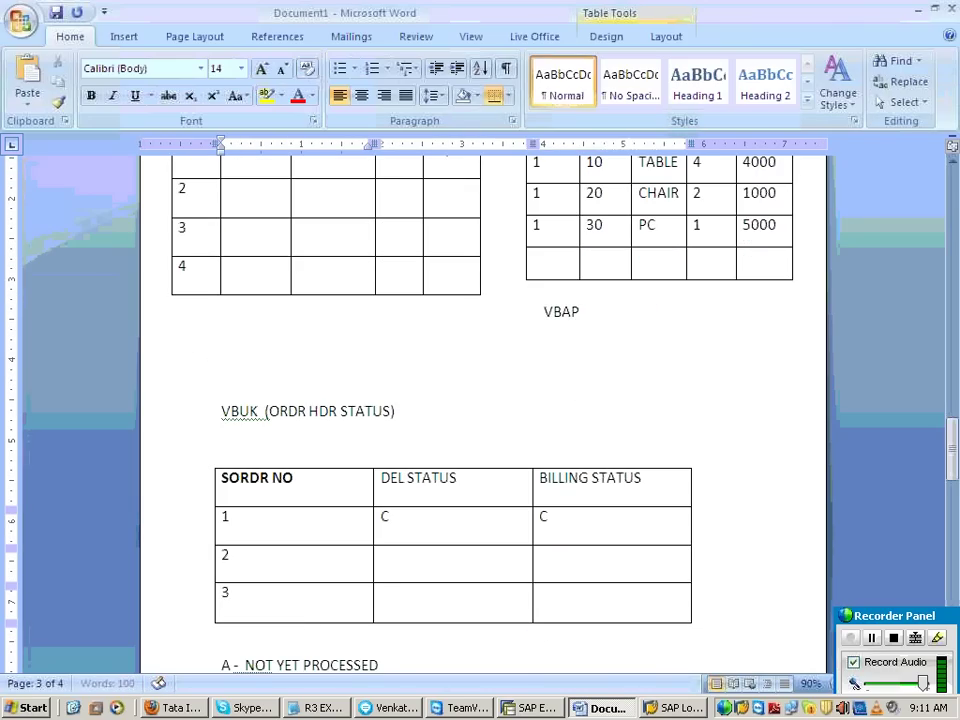
Add a row at the end of the VBUK table and give it order number 4
key("Tab")
key("Tab")
key("Tab")
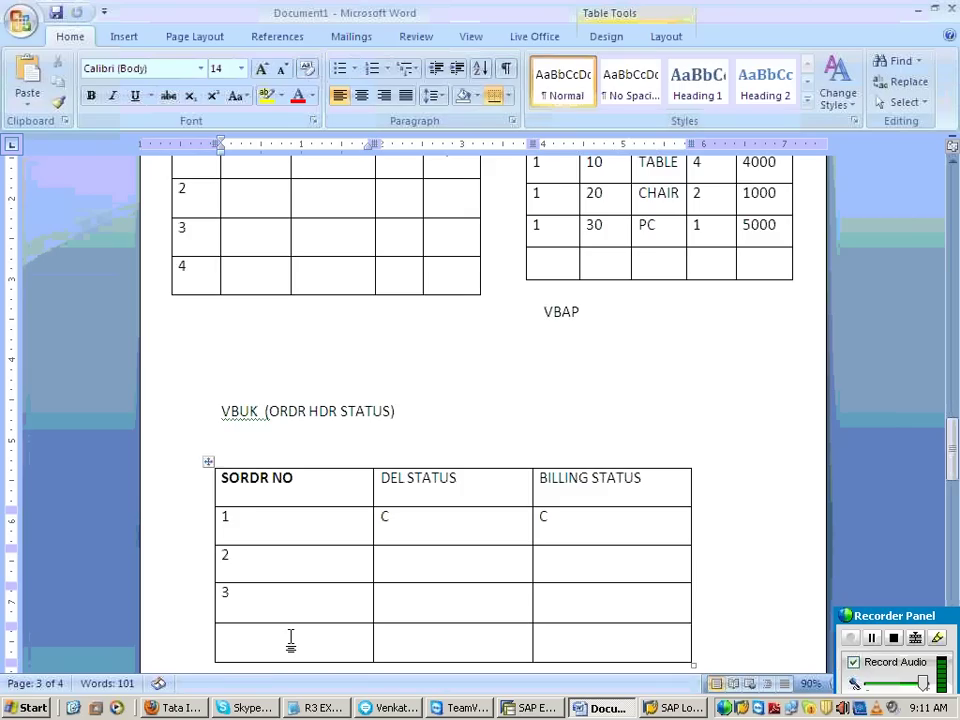
scroll(225, 571, "up", 1)
scroll(225, 571, "up", 2)
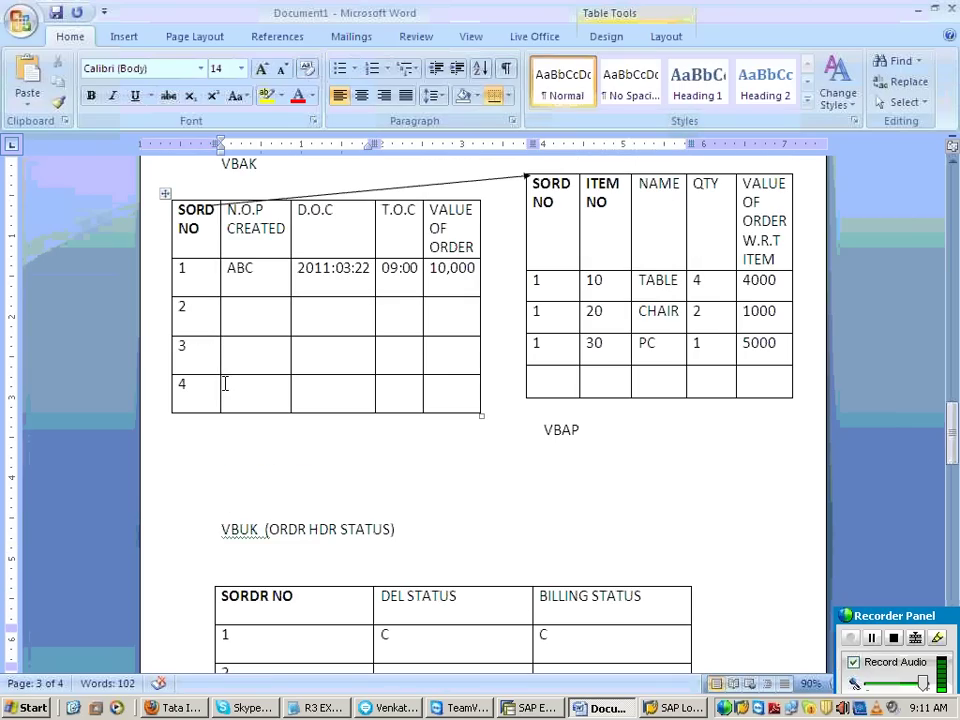
In the VBUK table, enter delivery status C and billing status B for order 2, and B for both statuses of order 3
scroll(302, 591, "down", 4)
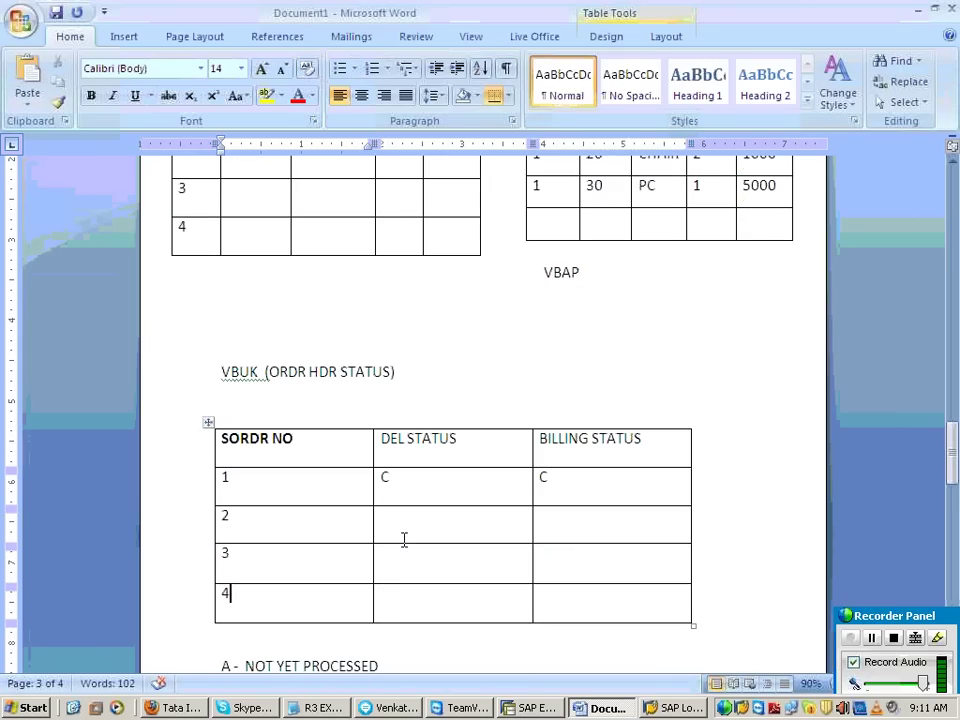
left_click(404, 540)
type("C")
key("Tab")
type("B")
left_click(396, 567)
type("B")
key("Tab")
type("B")
Set both the delivery status and the billing status of order 4 to A in the VBUK table
left_click(396, 597)
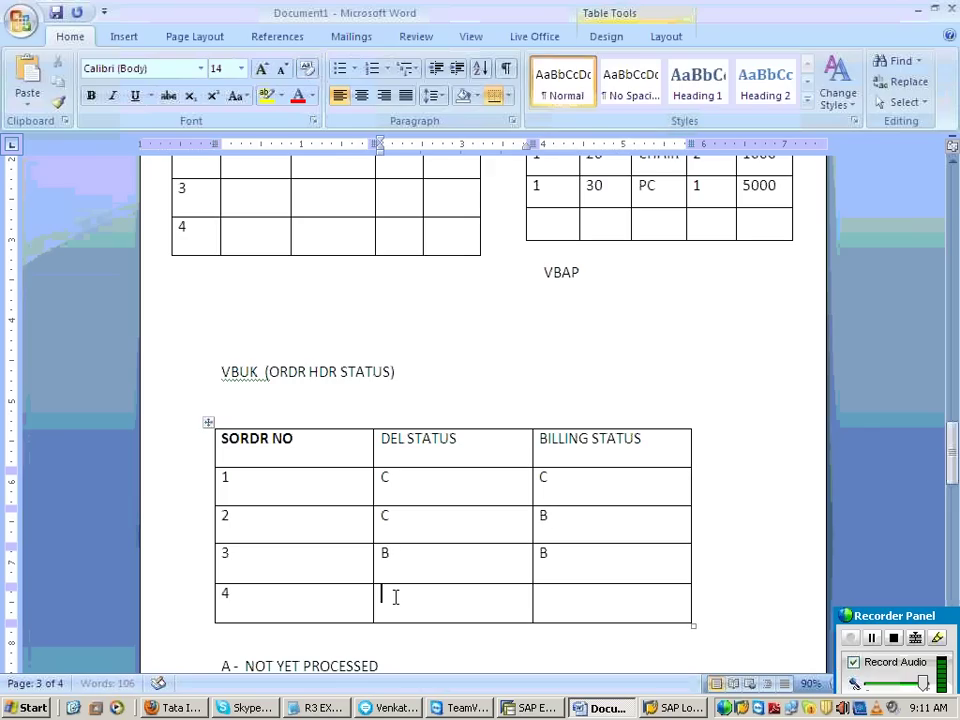
type("Aa")
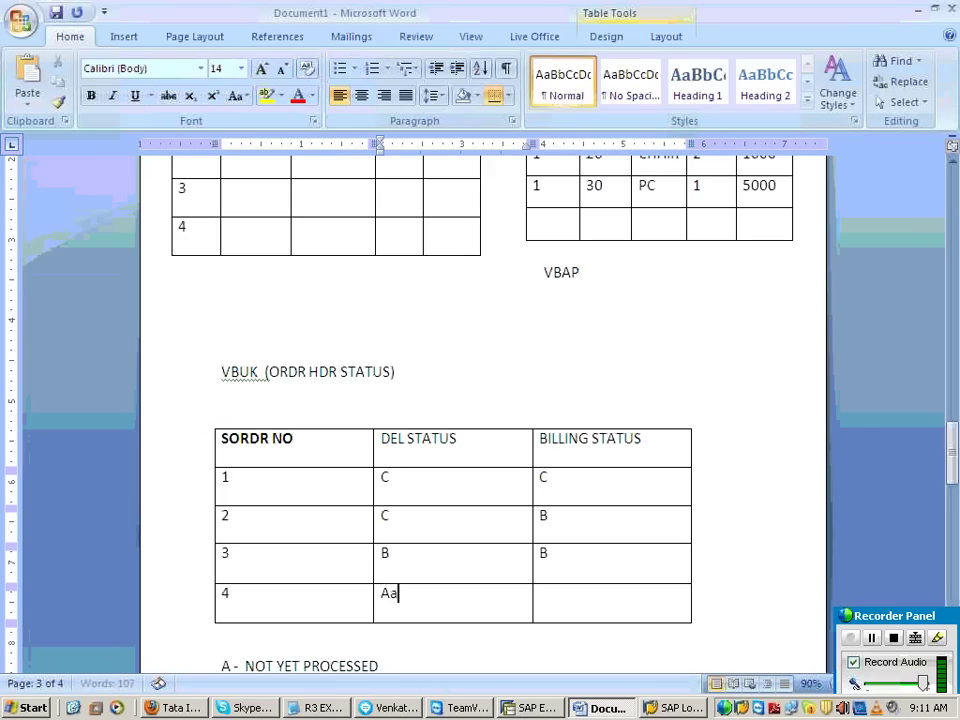
key("BackSpace")
key("Tab")
type("A")
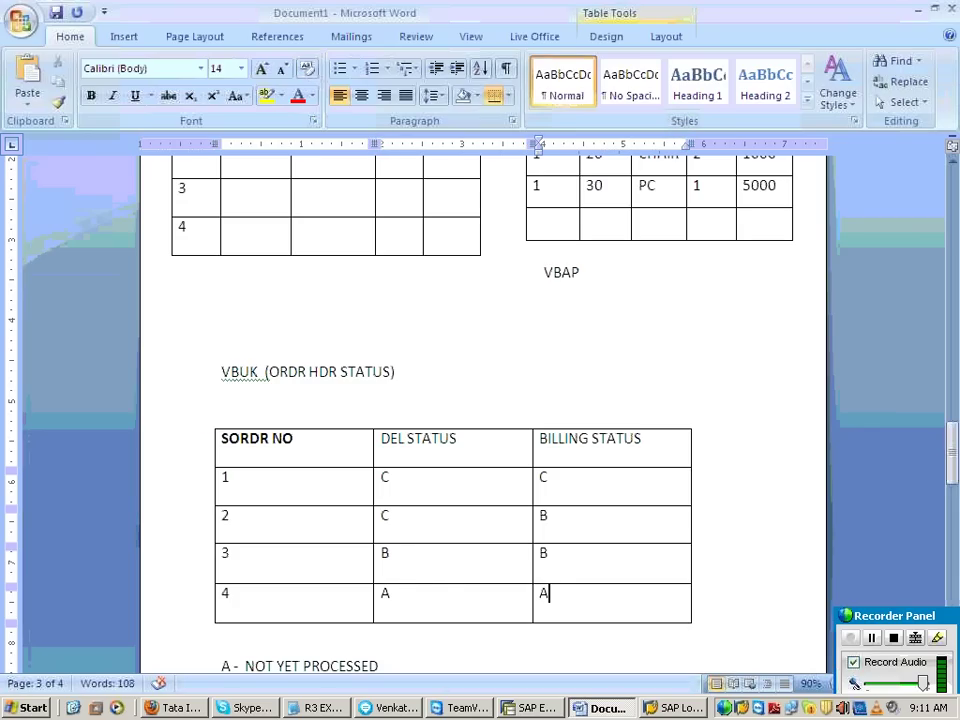
Review the VIEW diagram fed by VBAK and VBAP, and compare the VBAK orders with their VBUK statuses
scroll(341, 566, "up", 6)
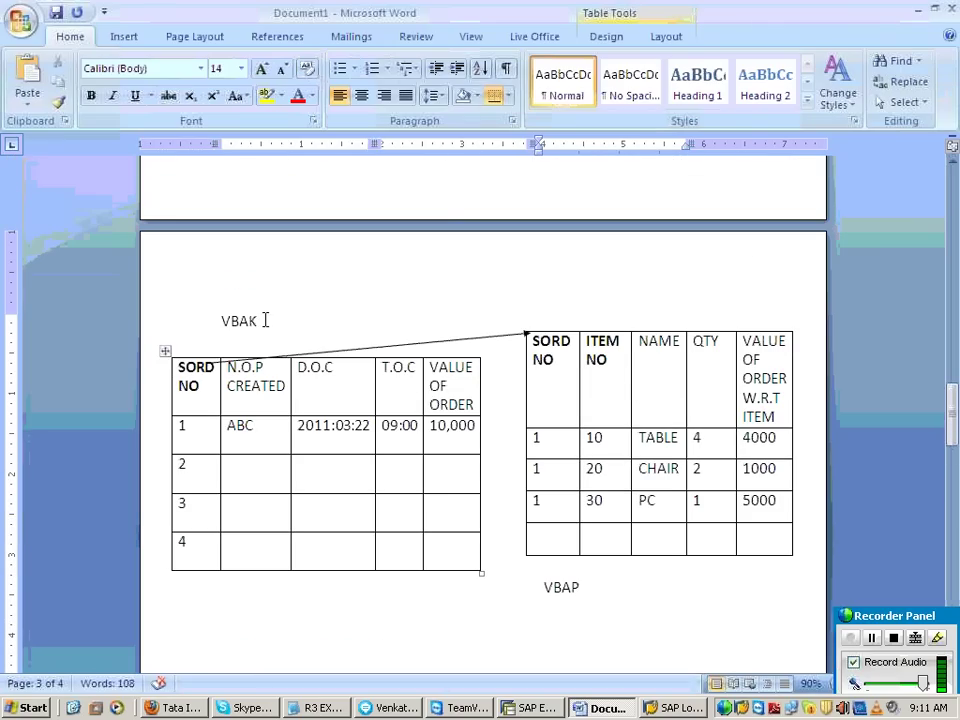
left_click(265, 320)
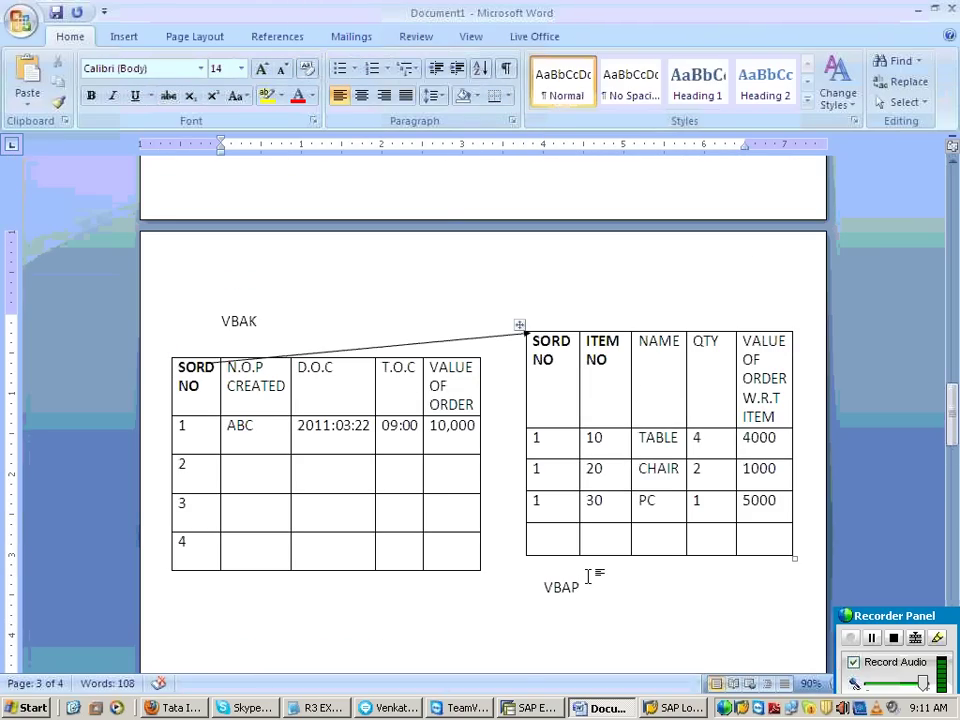
scroll(560, 520, "down", 20)
scroll(437, 339, "up", 5)
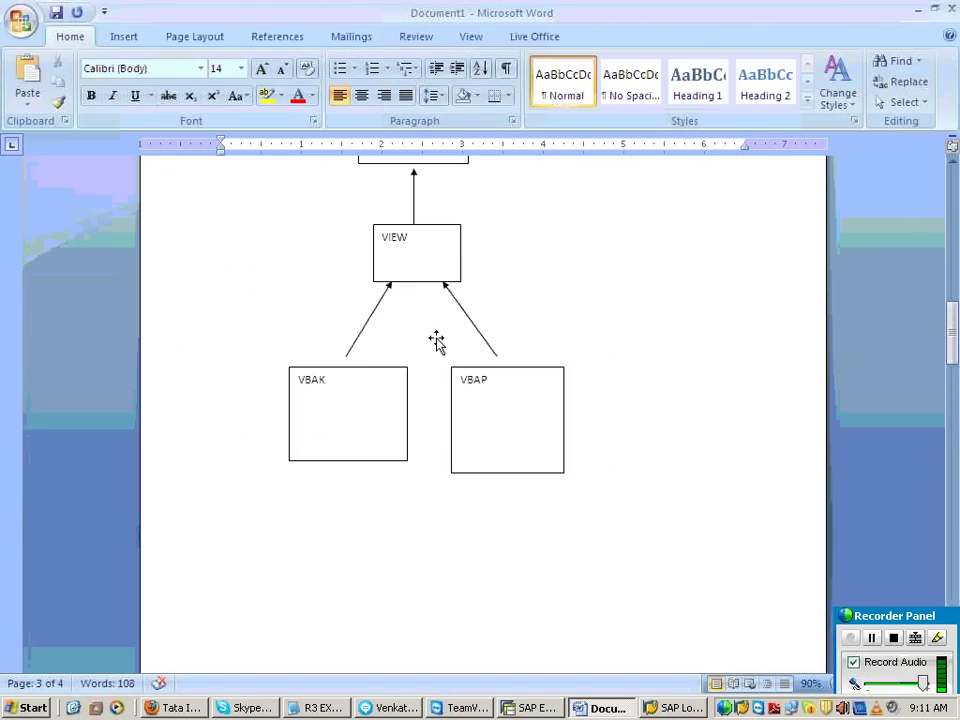
left_click(438, 240)
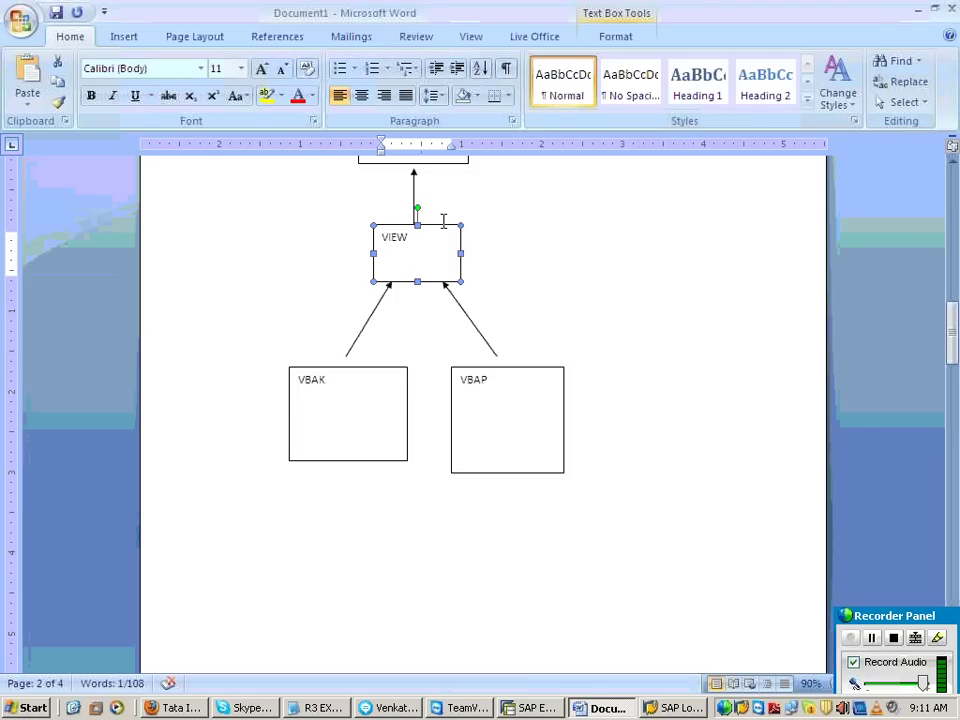
scroll(448, 291, "up", 10)
scroll(442, 316, "down", 3)
scroll(442, 316, "down", 2)
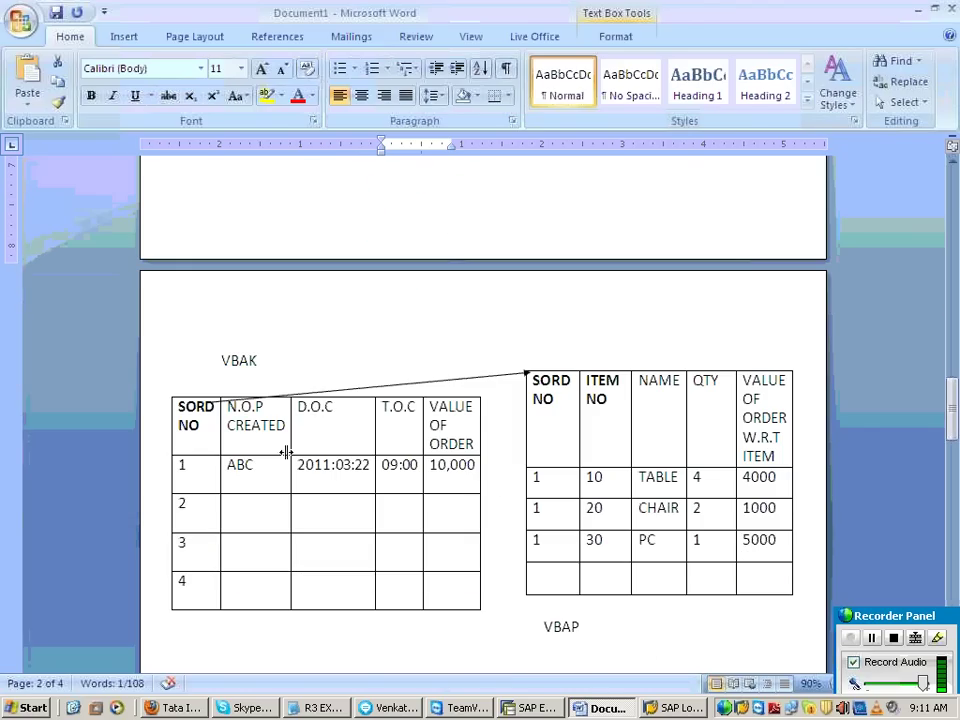
left_click(188, 545)
left_click(184, 590)
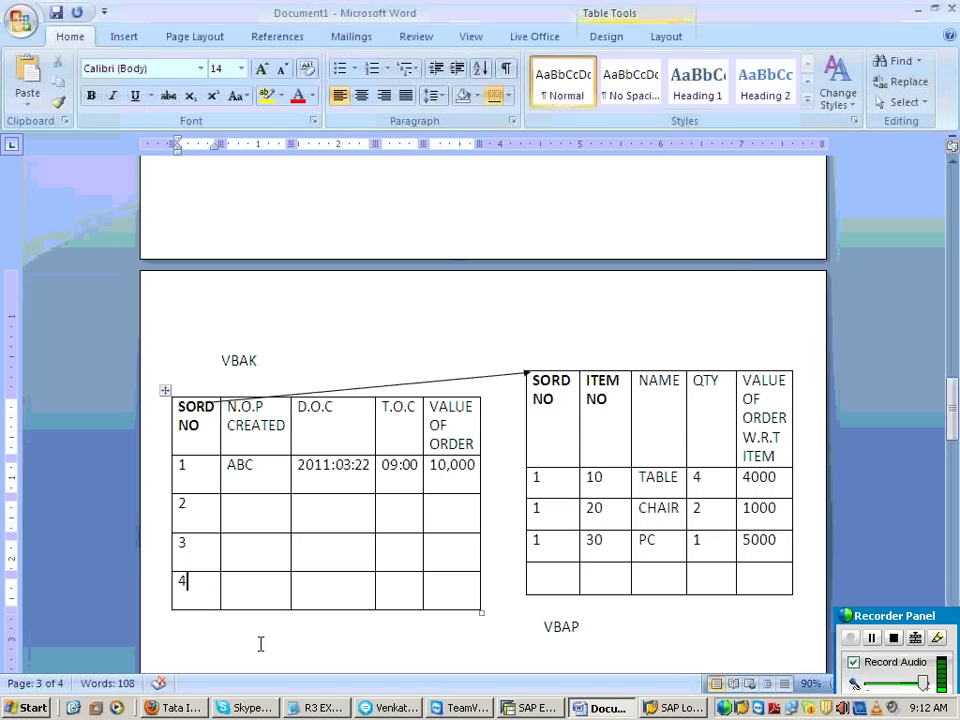
scroll(262, 640, "down", 1)
scroll(300, 350, "down", 3)
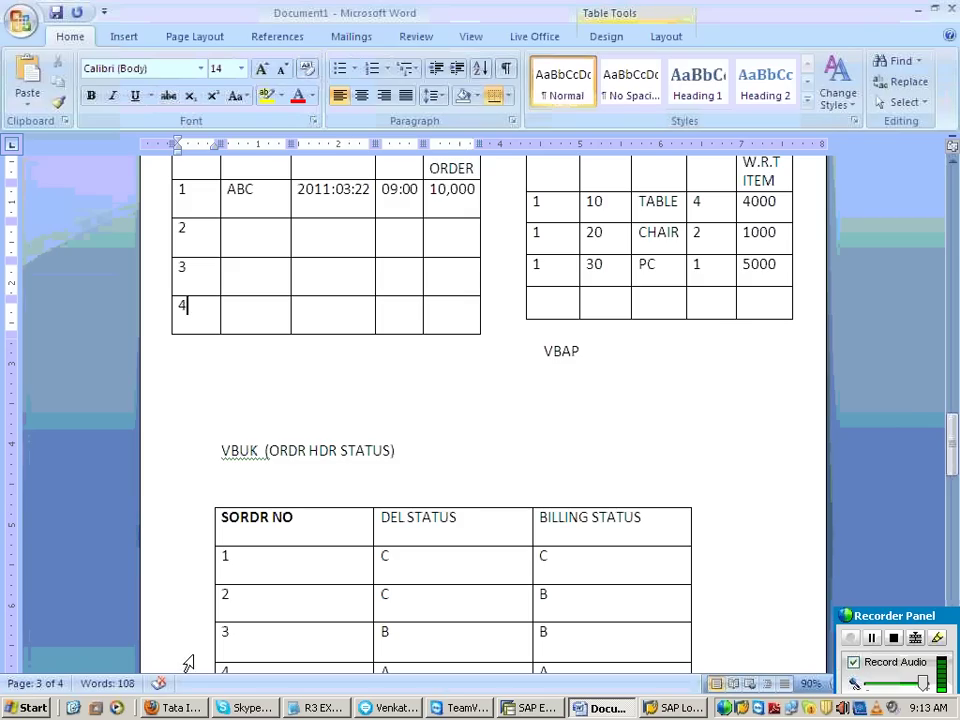
left_click(210, 229)
left_click(208, 216)
left_click(210, 220)
Switch to the R3 EXTRACTION.txt notes in Notepad and begin the explanation under FUNCTIONAL MODULE with WHENEVER
key("alt+Tab")
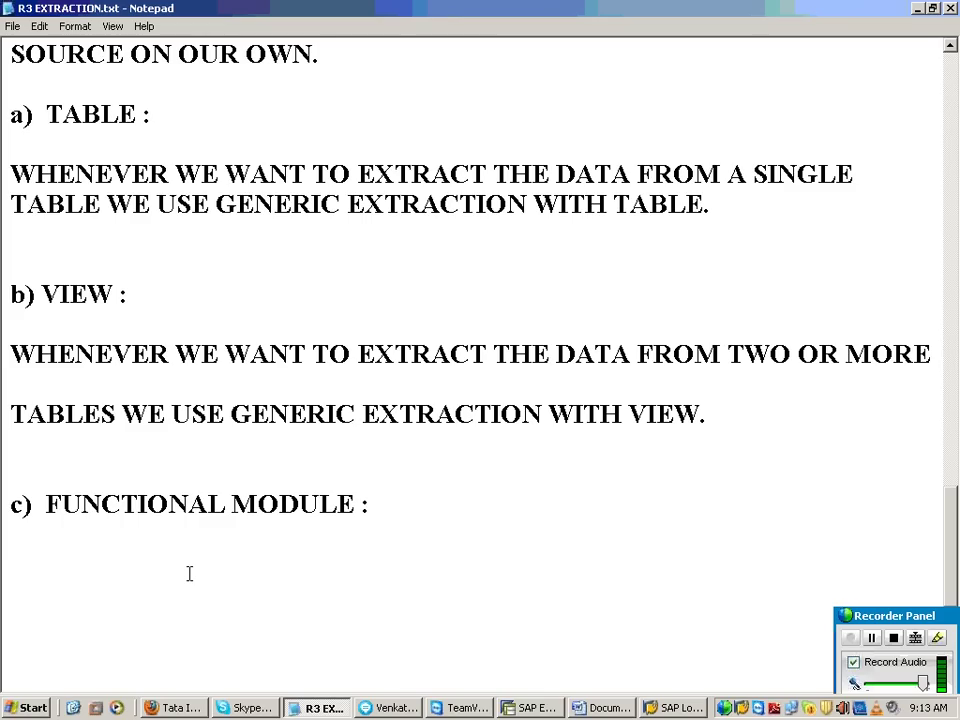
type("WHENEVERT")
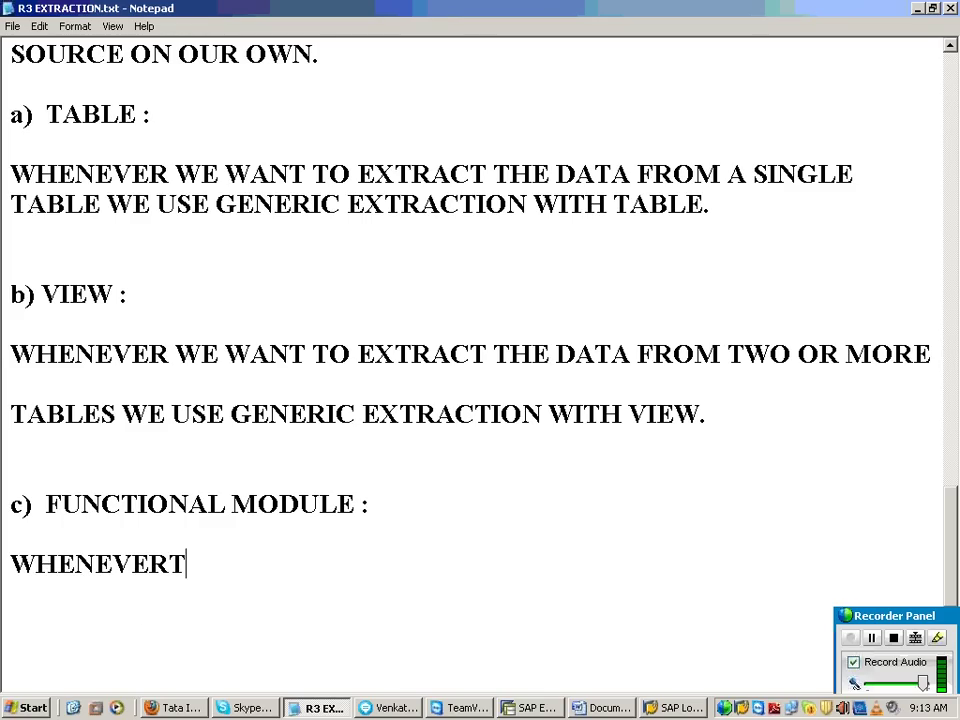